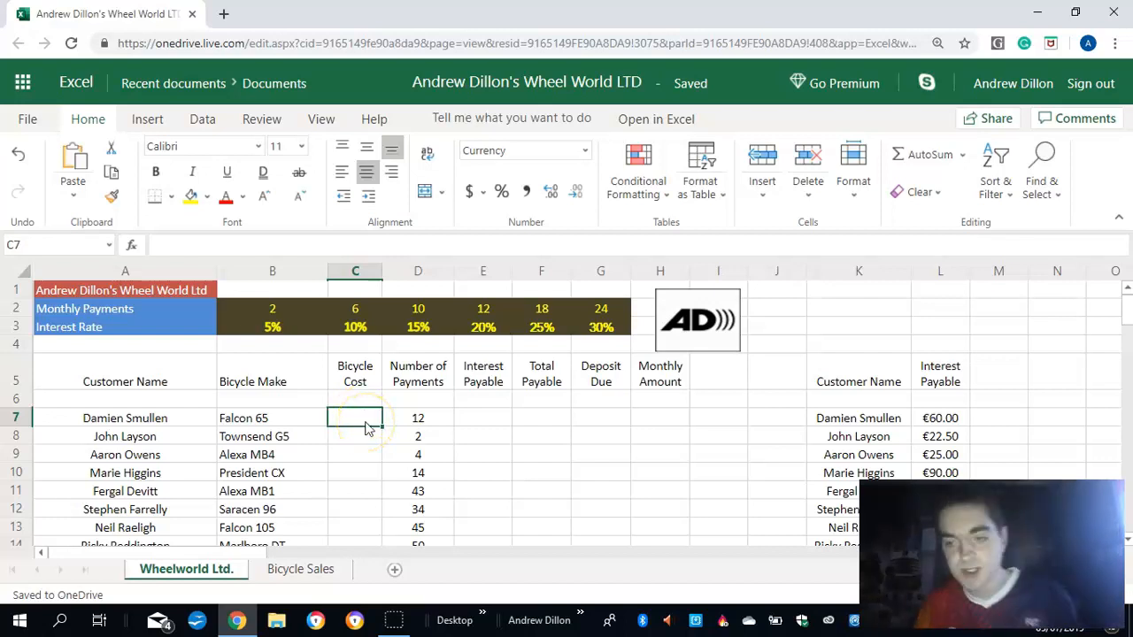
- Enter the bicycle costs 345.00, 400 and 356 in cells C7, C8 and C9
click(361, 420)
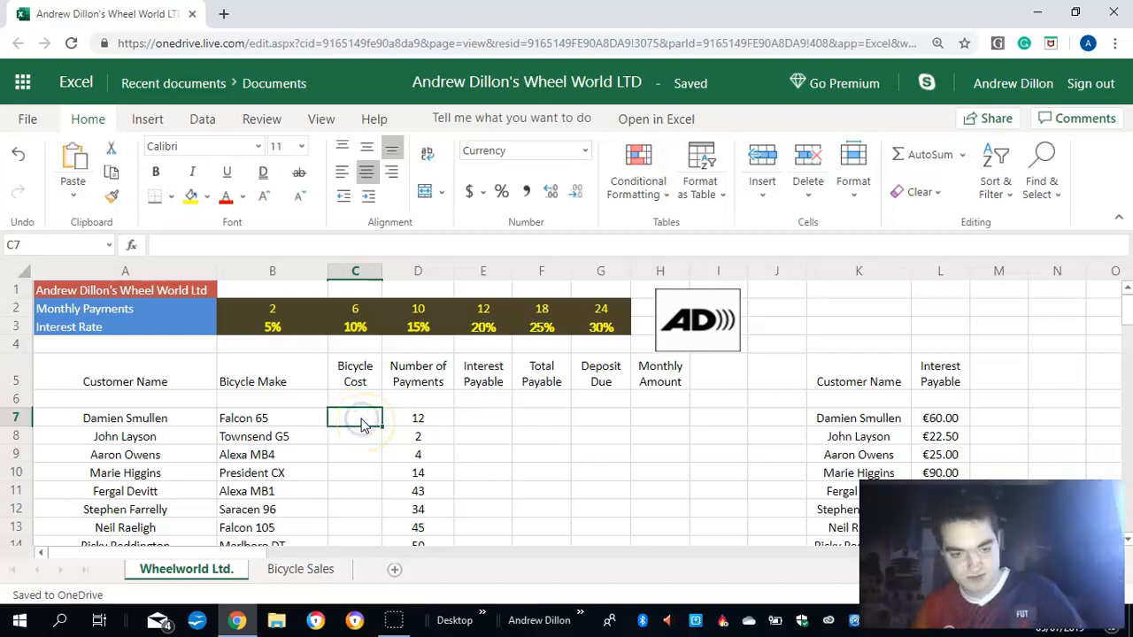
text(345.00)
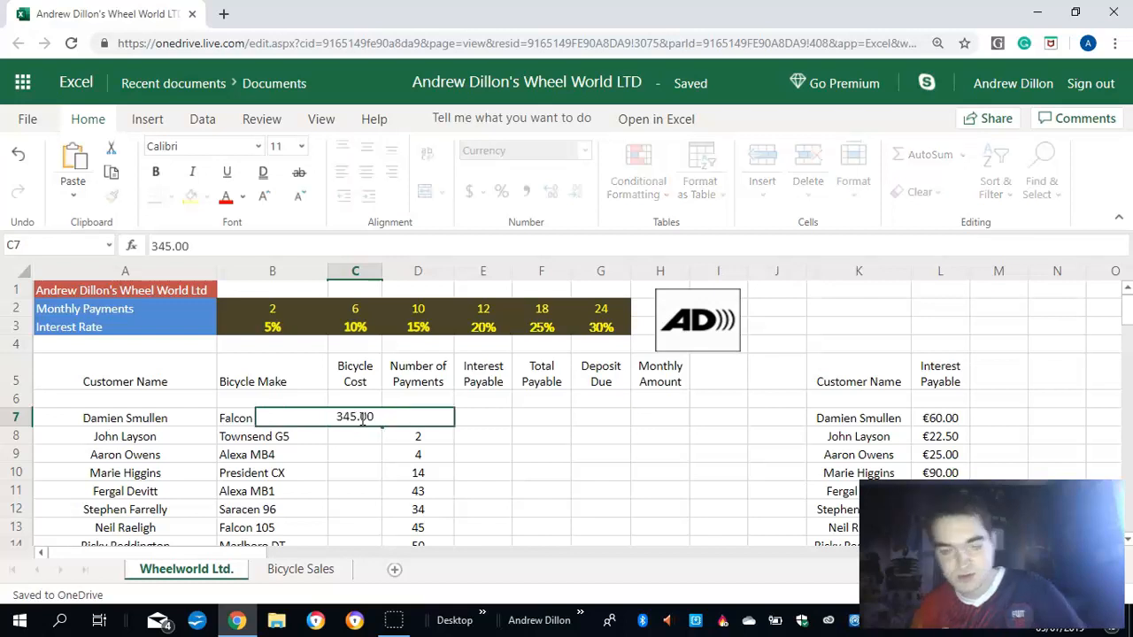
key(Return)
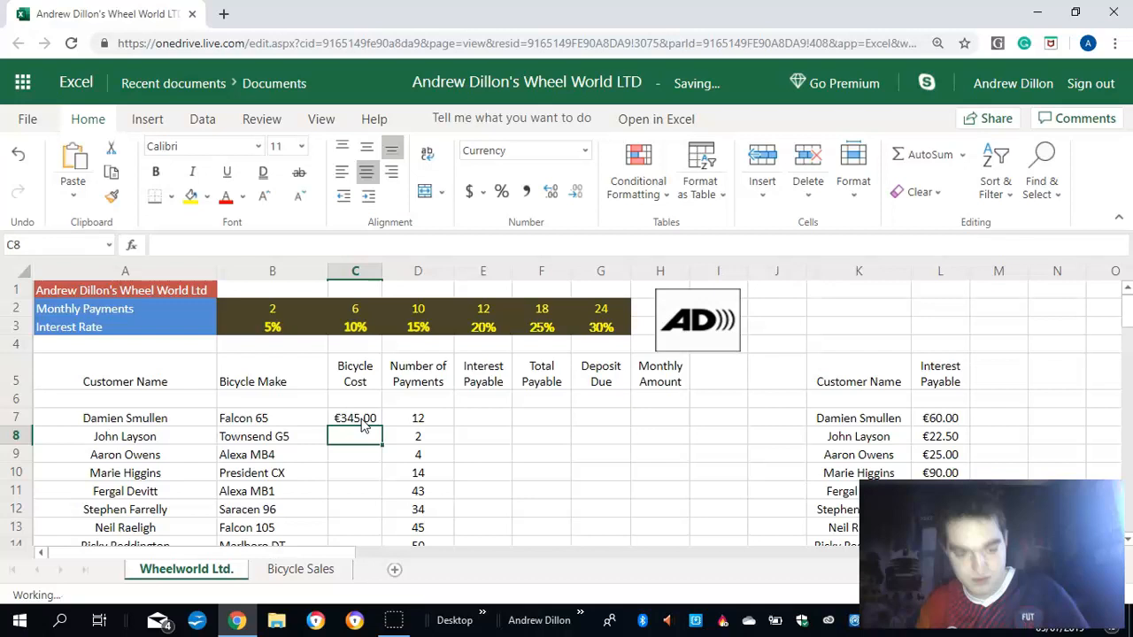
text(400)
key(Return)
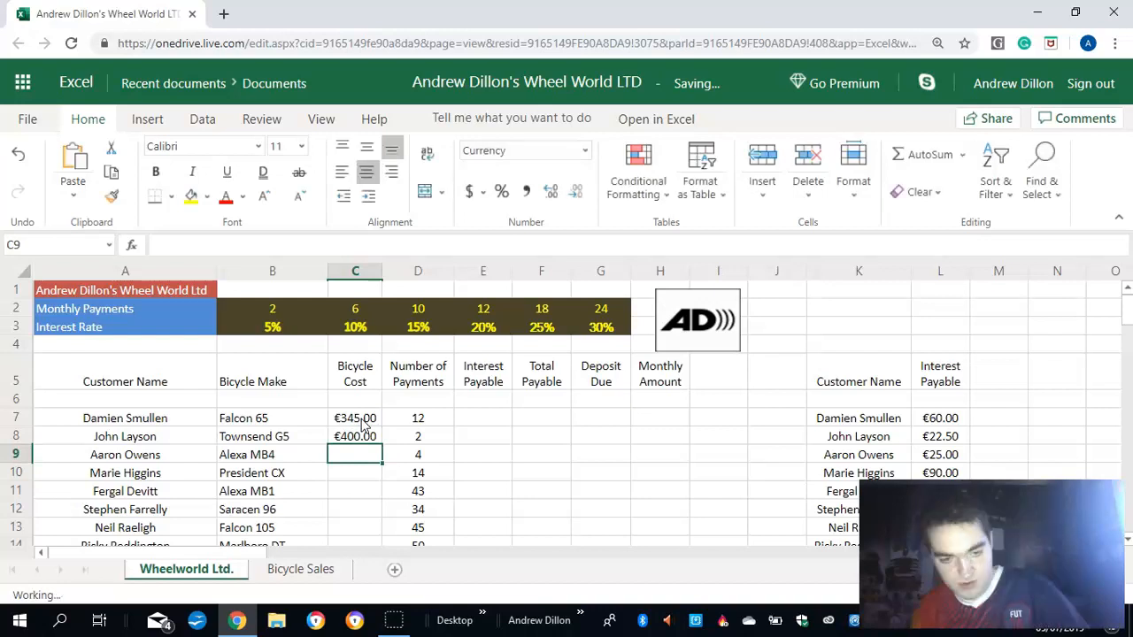
text(356)
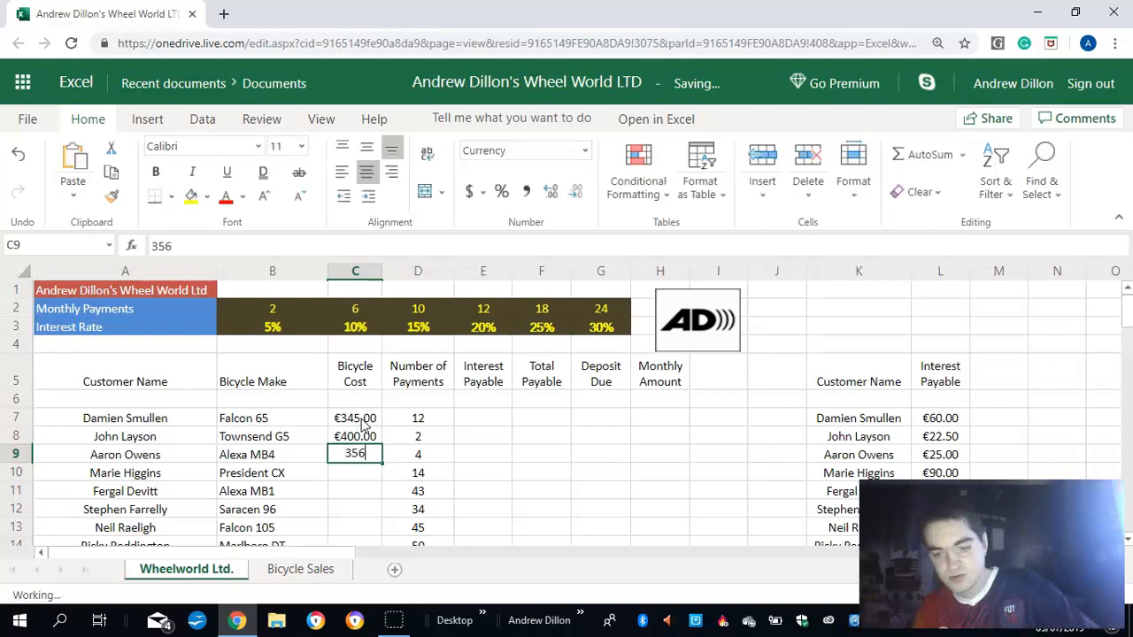
key(Return)
key(Return)
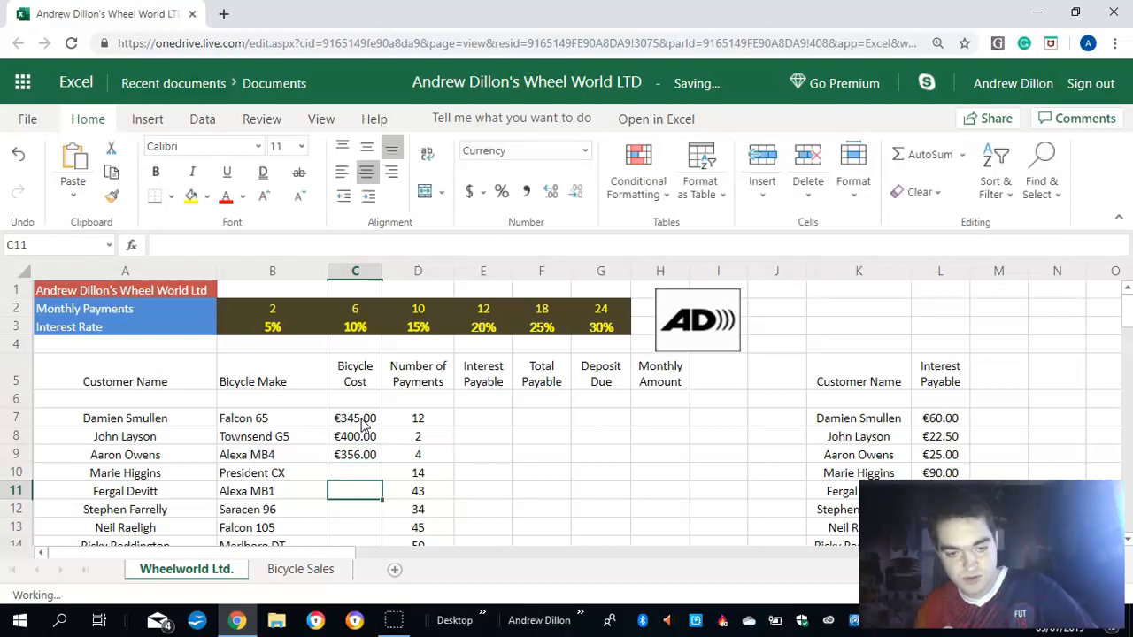
- Enter the bicycle costs 389 in cell C11 and 234 in cell C10
text(389)
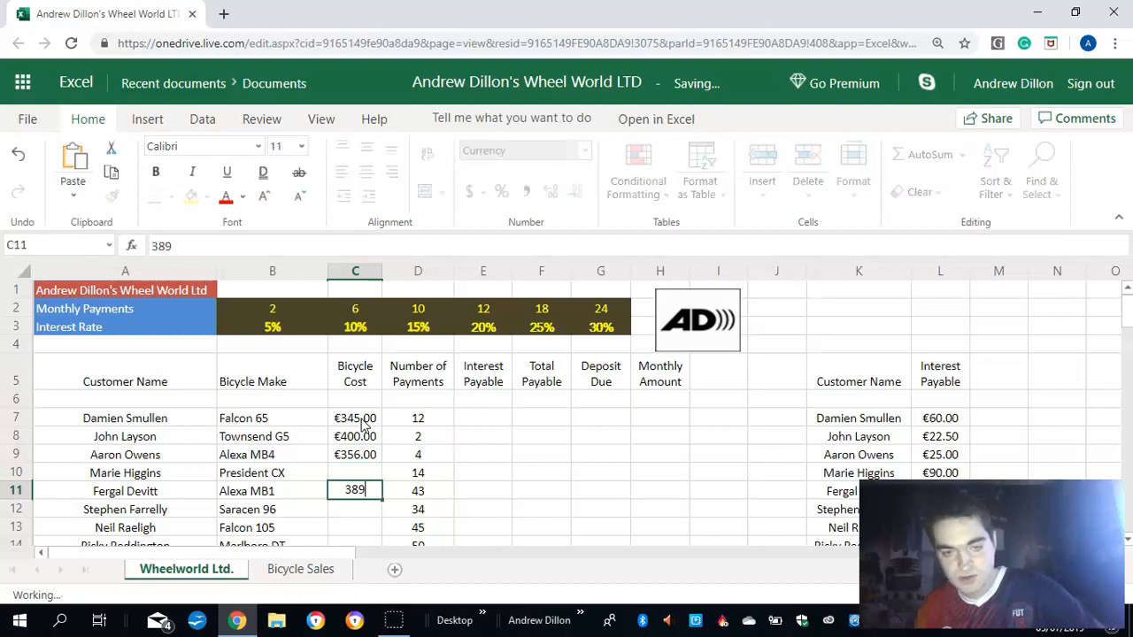
click(345, 473)
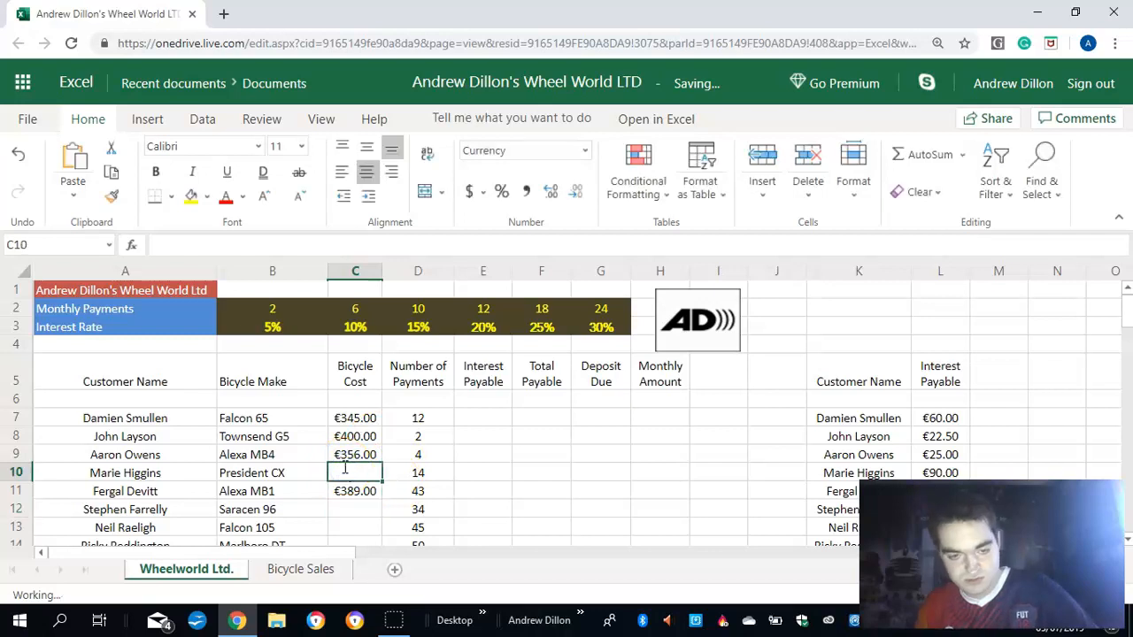
text(234)
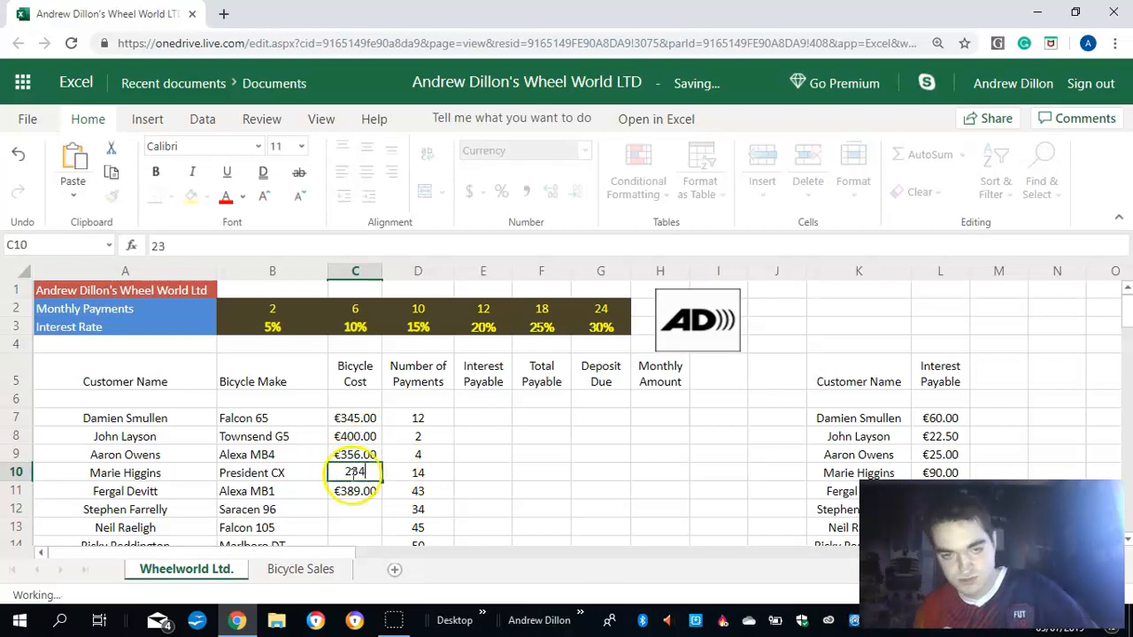
key(Return)
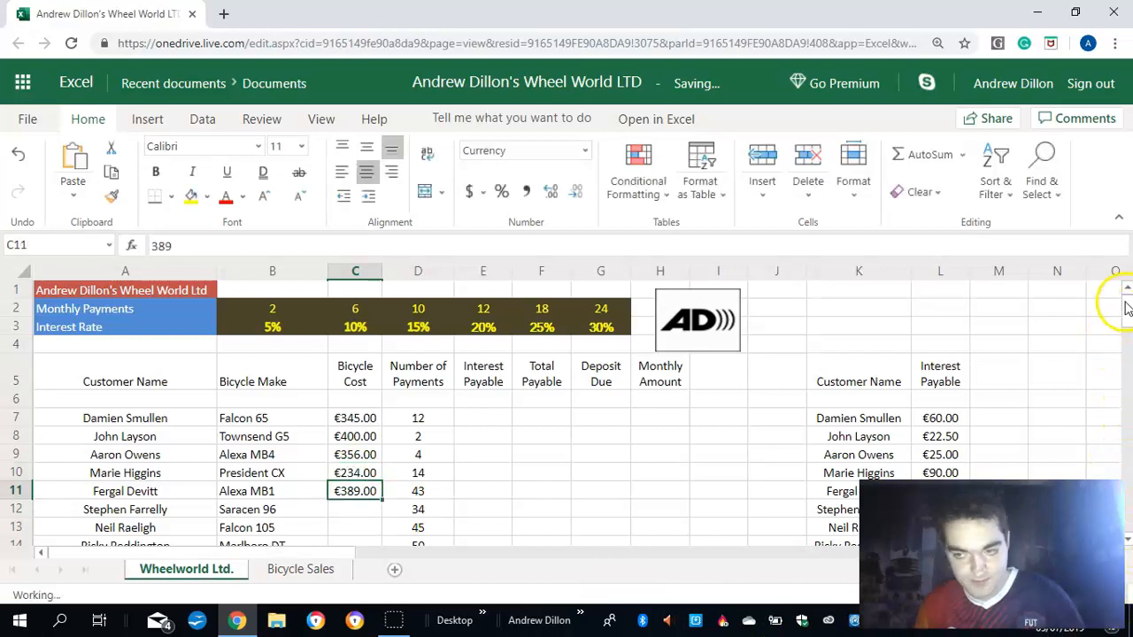
- Enter the bicycle costs 431, 345 and 476 in cells C12, C13 and C14
drag(1130, 314, 1131, 324)
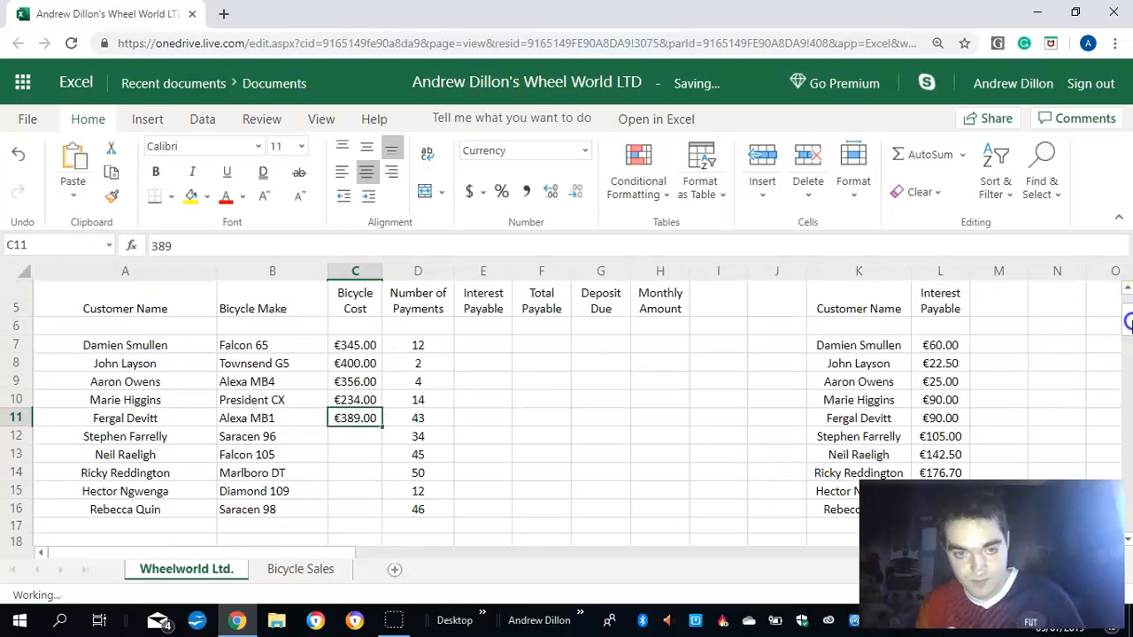
scroll(328, 434, down, 1)
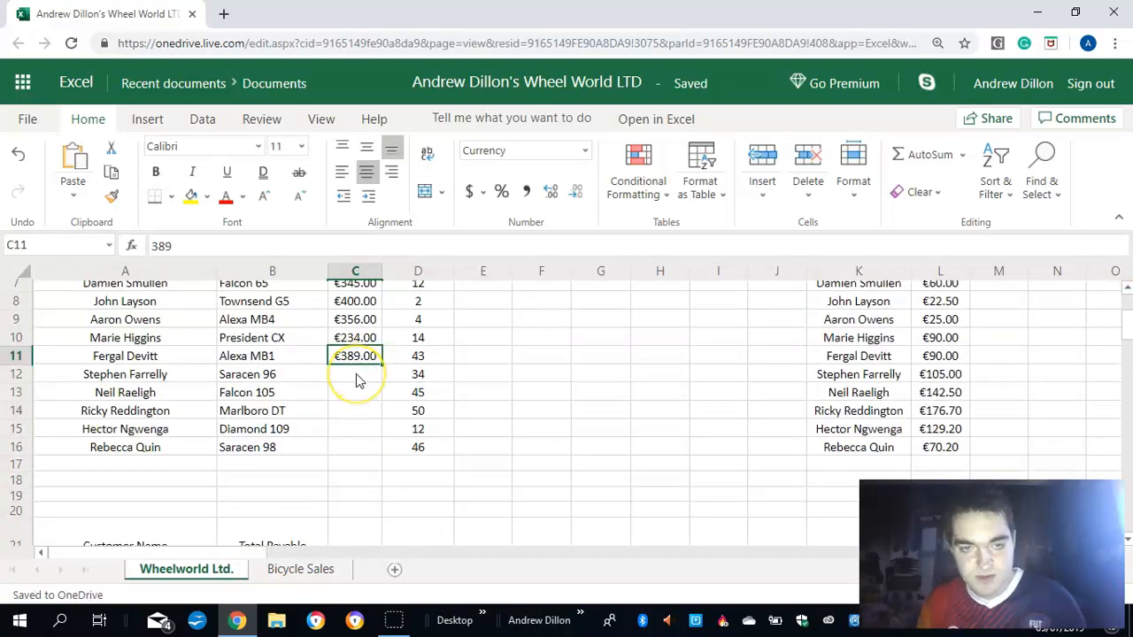
click(357, 379)
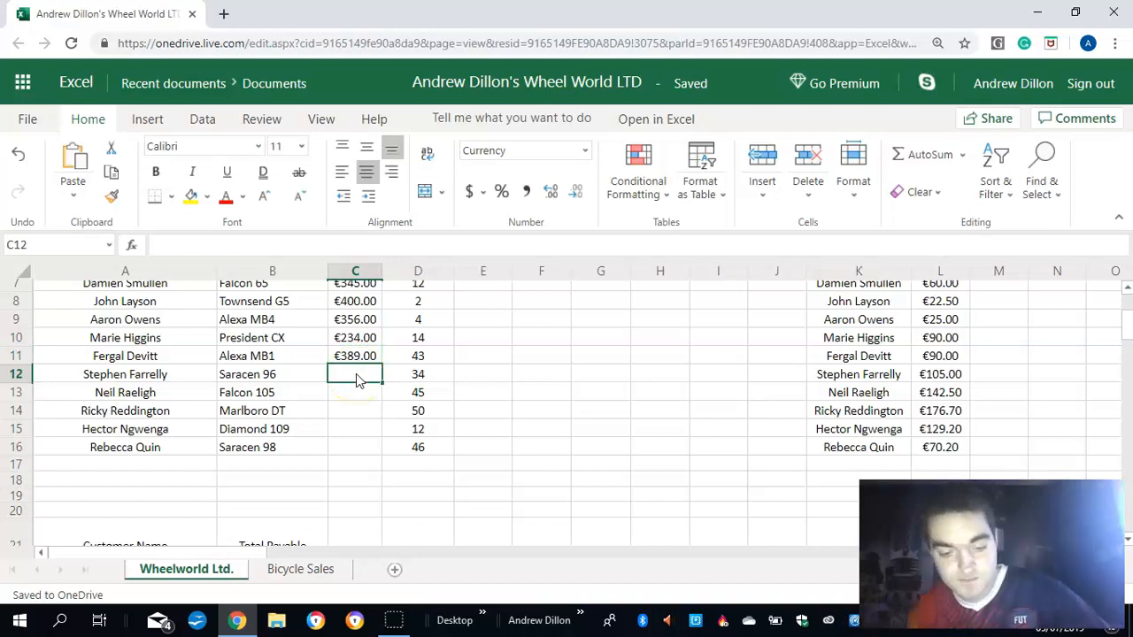
text(431)
key(Return)
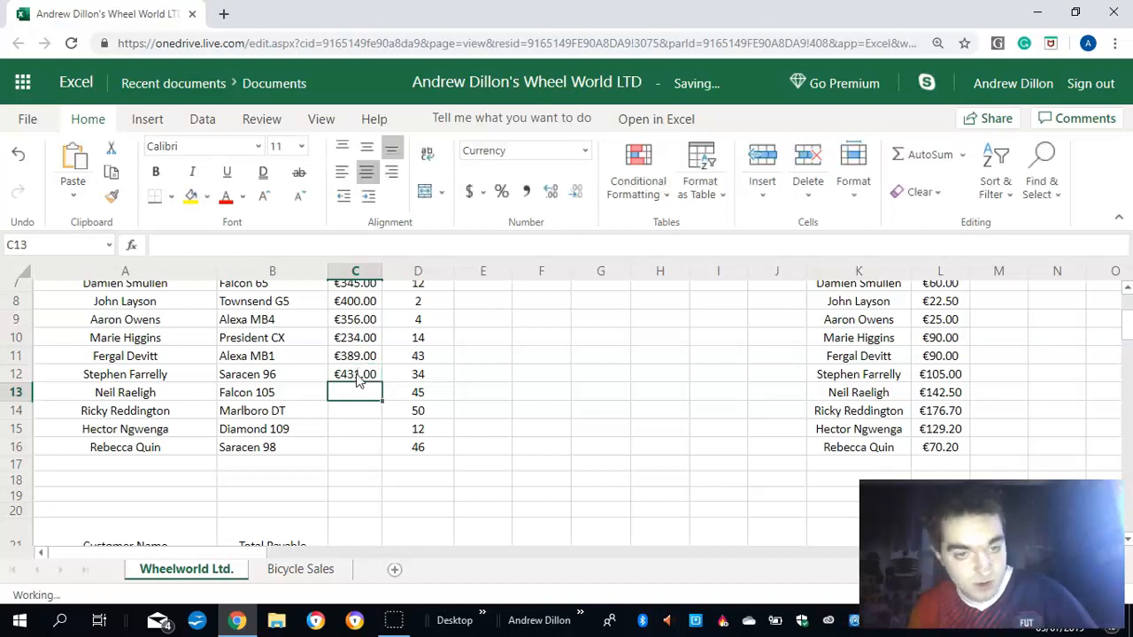
text(3)
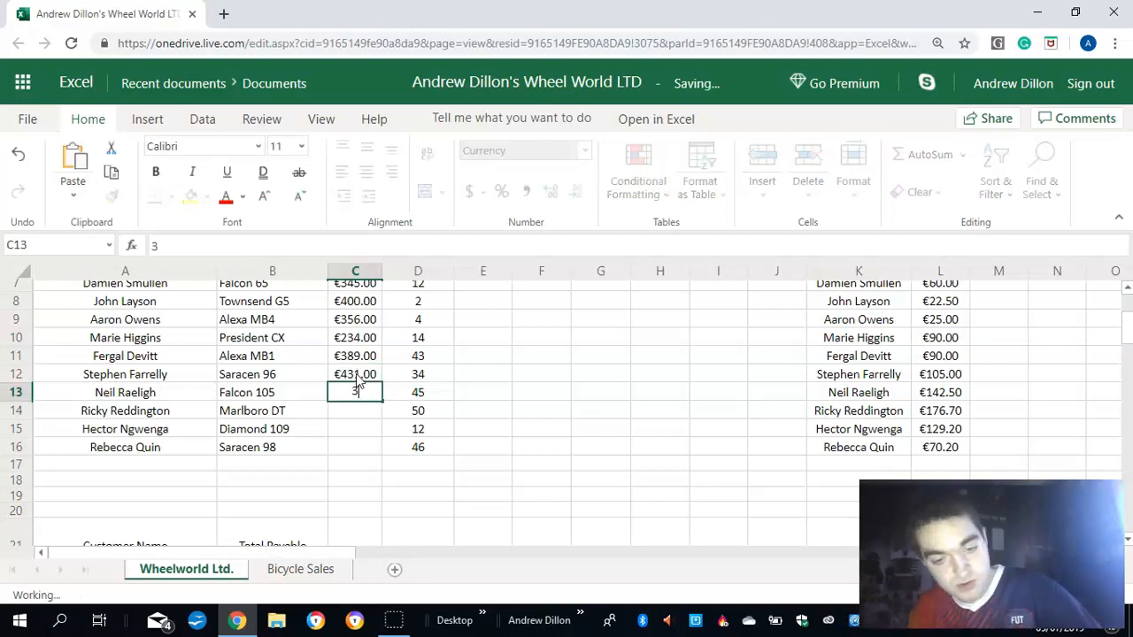
text(45)
key(Return)
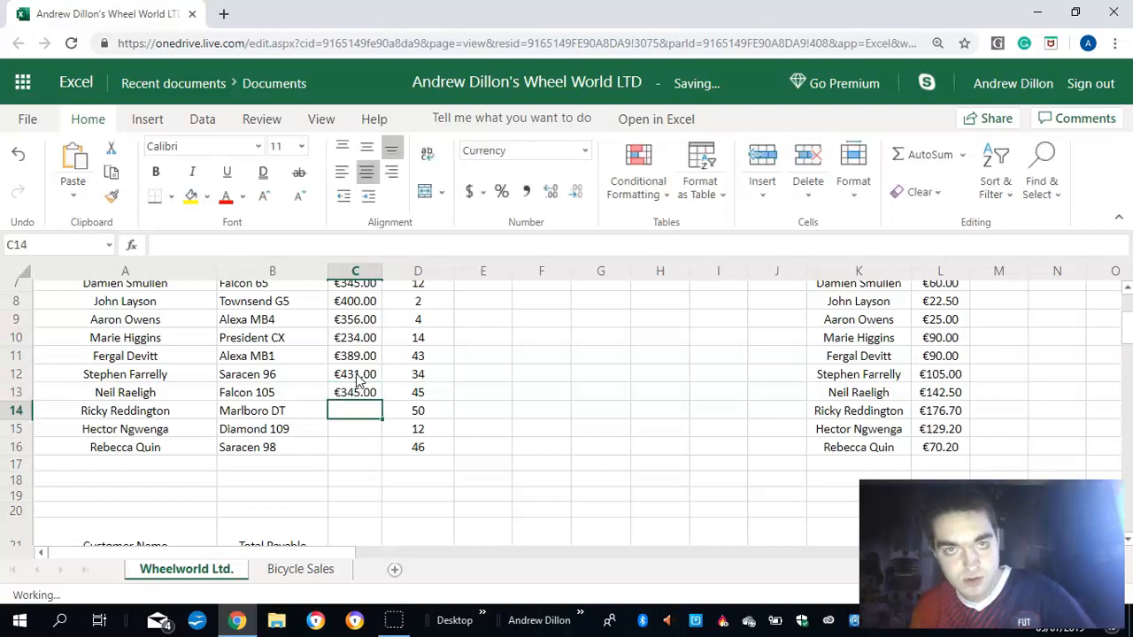
text(476)
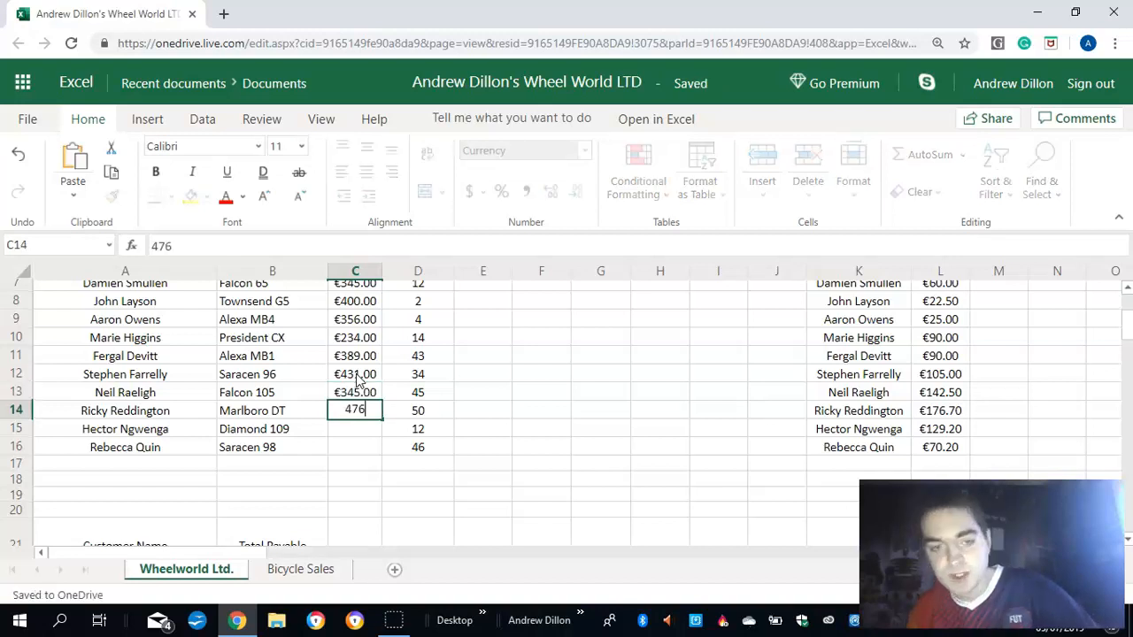
key(Return)
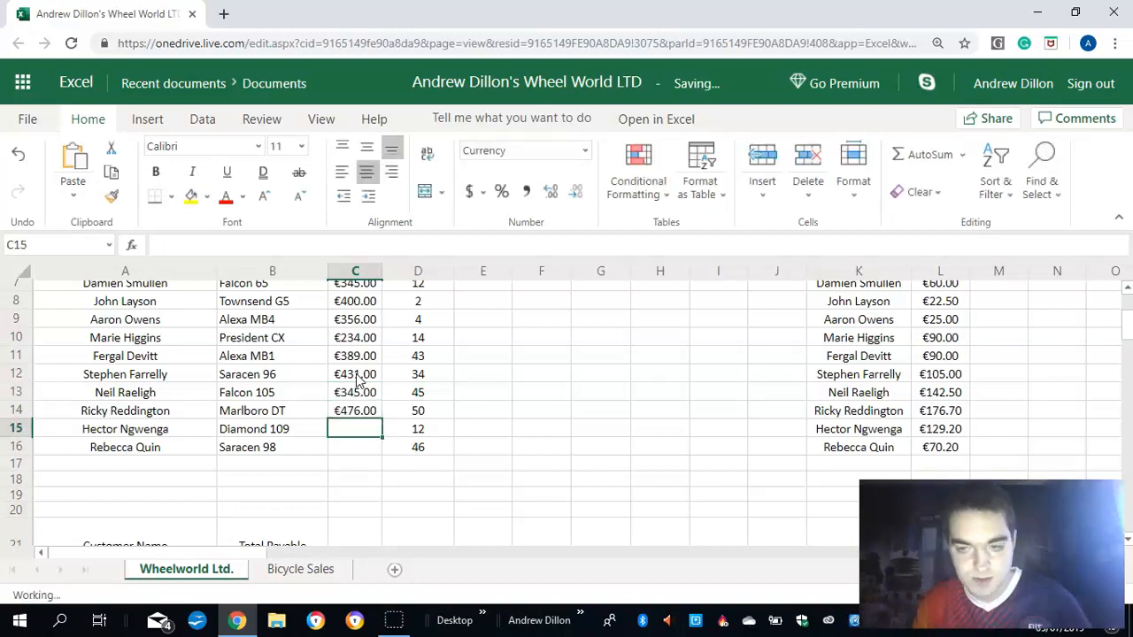
- Enter the last two bicycle costs, 256 in cell C15 and 498 in cell C16
text(234)
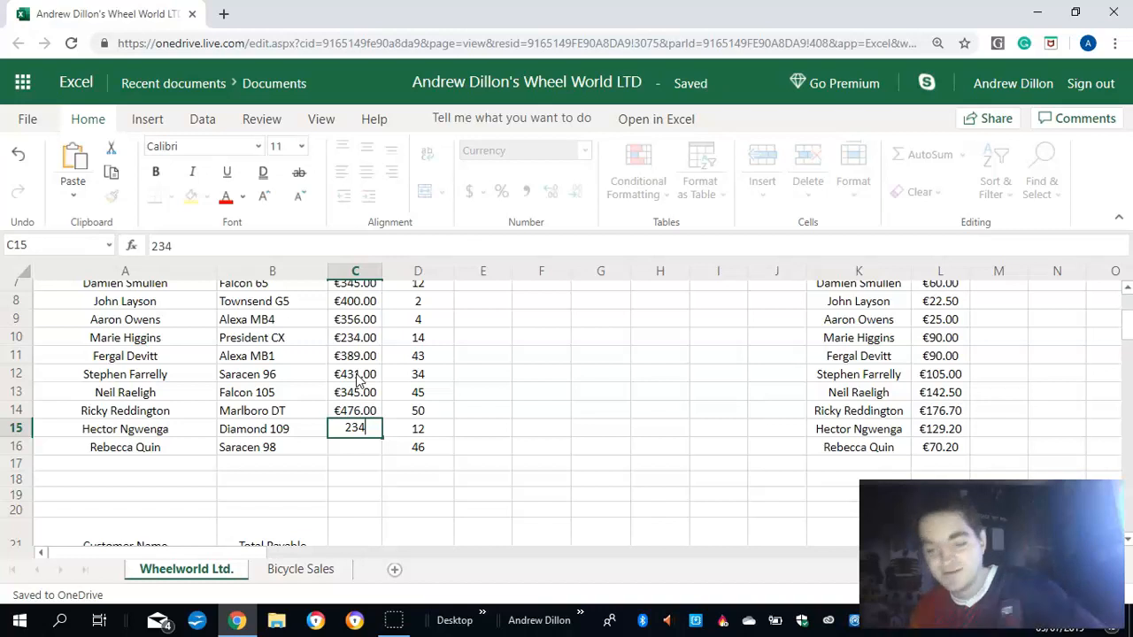
key(BackSpace)
key(BackSpace)
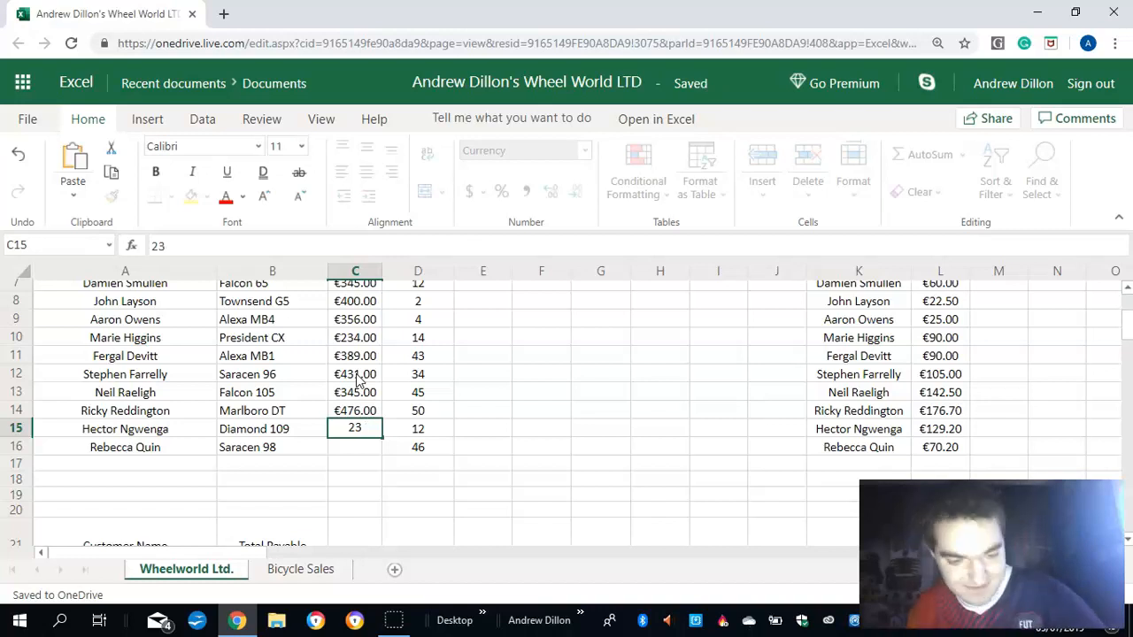
text(56)
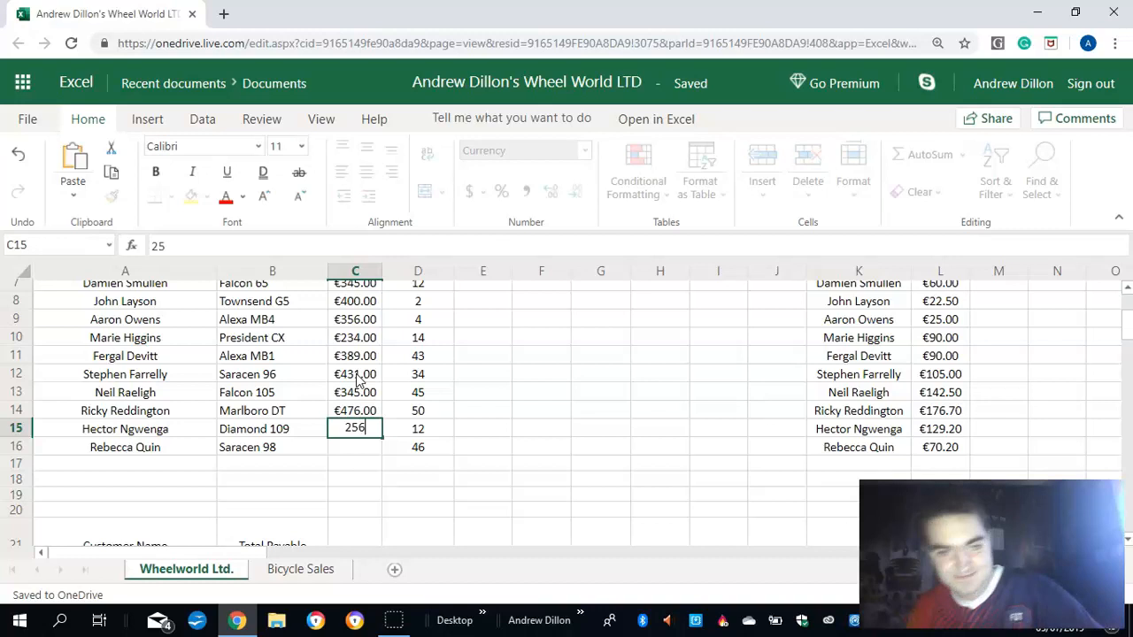
key(Return)
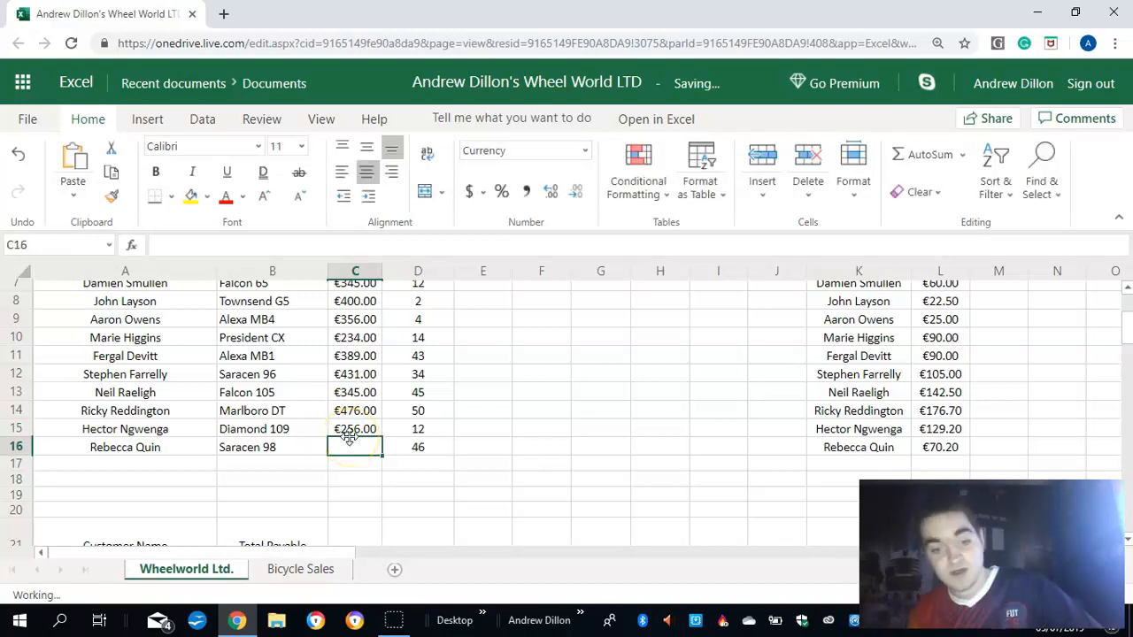
text(498)
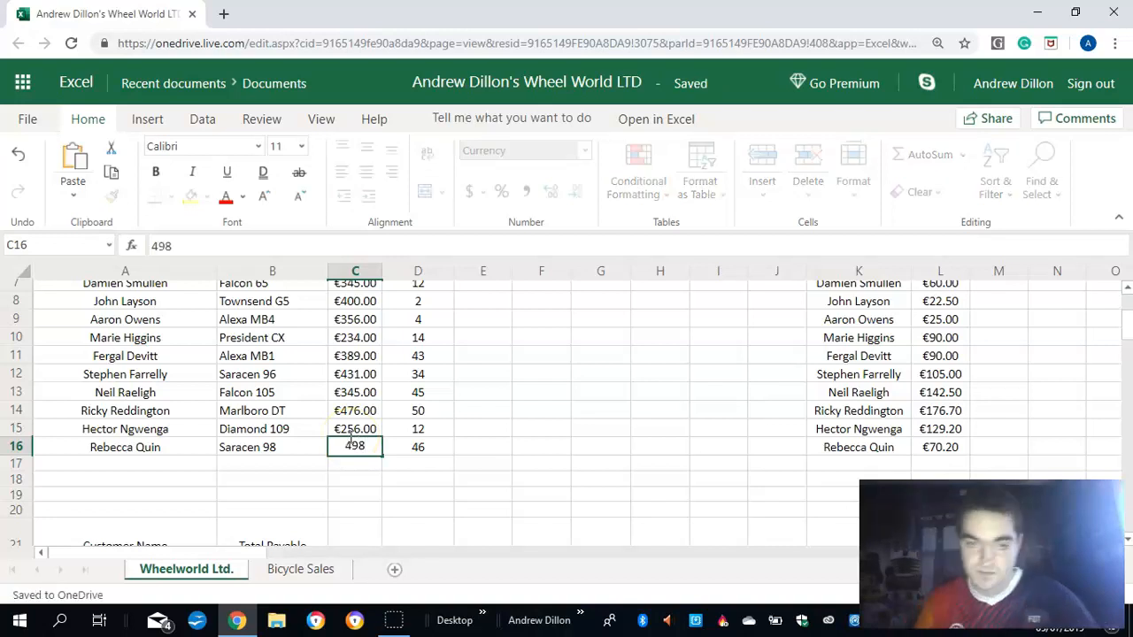
key(Return)
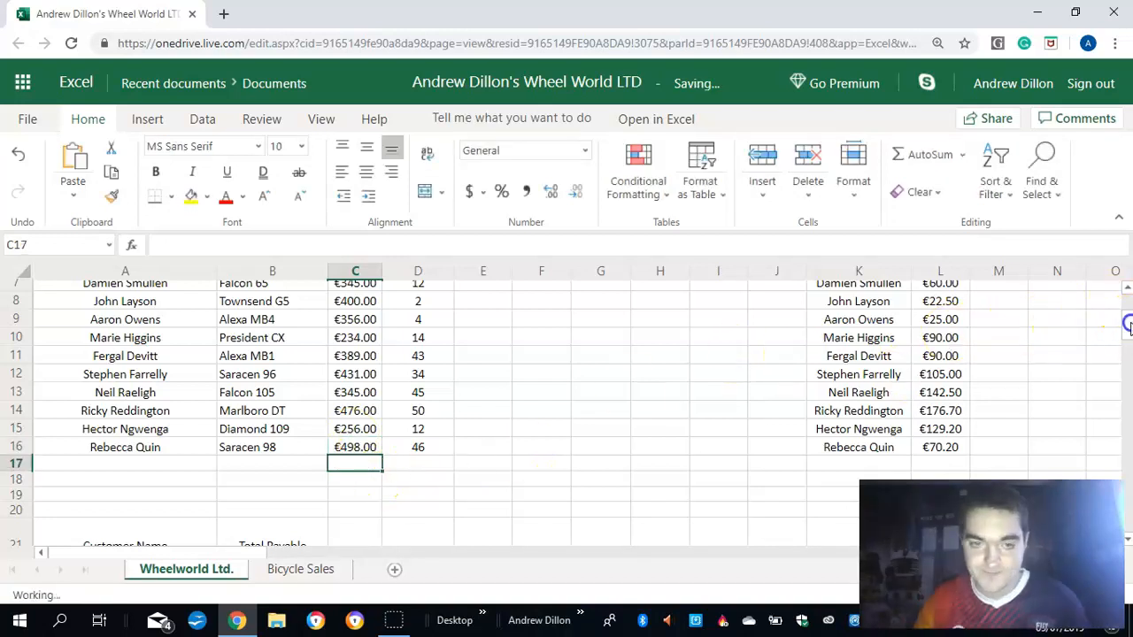
- Calculate the first customer's interest payable in cell E7 with the formula =hlookup(d7,rates,2)*c7
drag(1126, 303, 1126, 298)
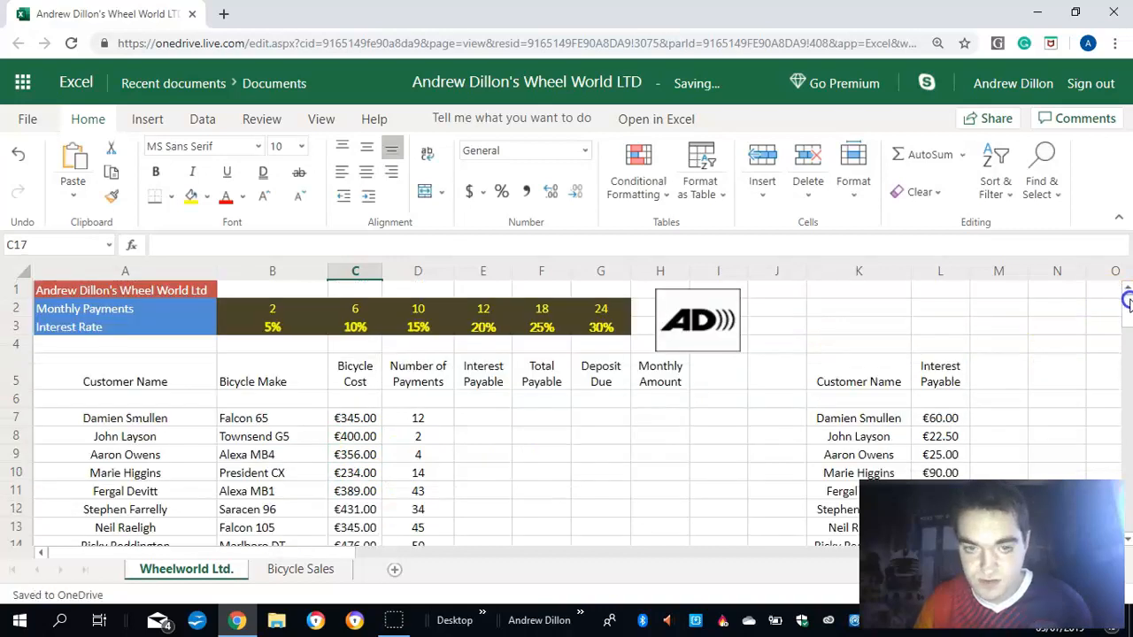
scroll(478, 422, down, 1)
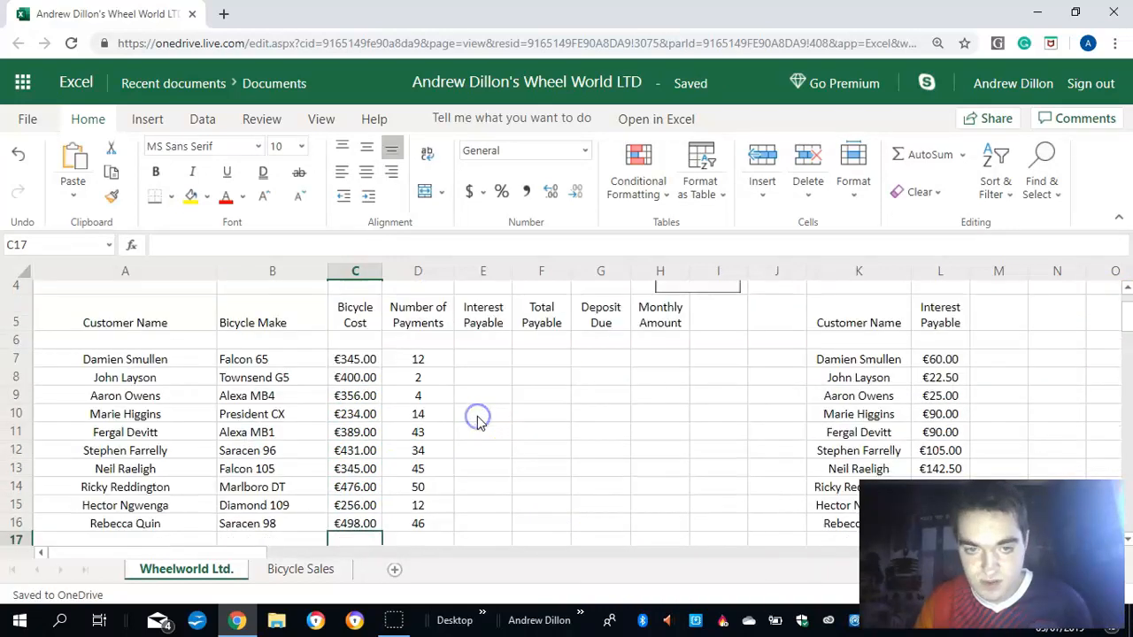
click(477, 415)
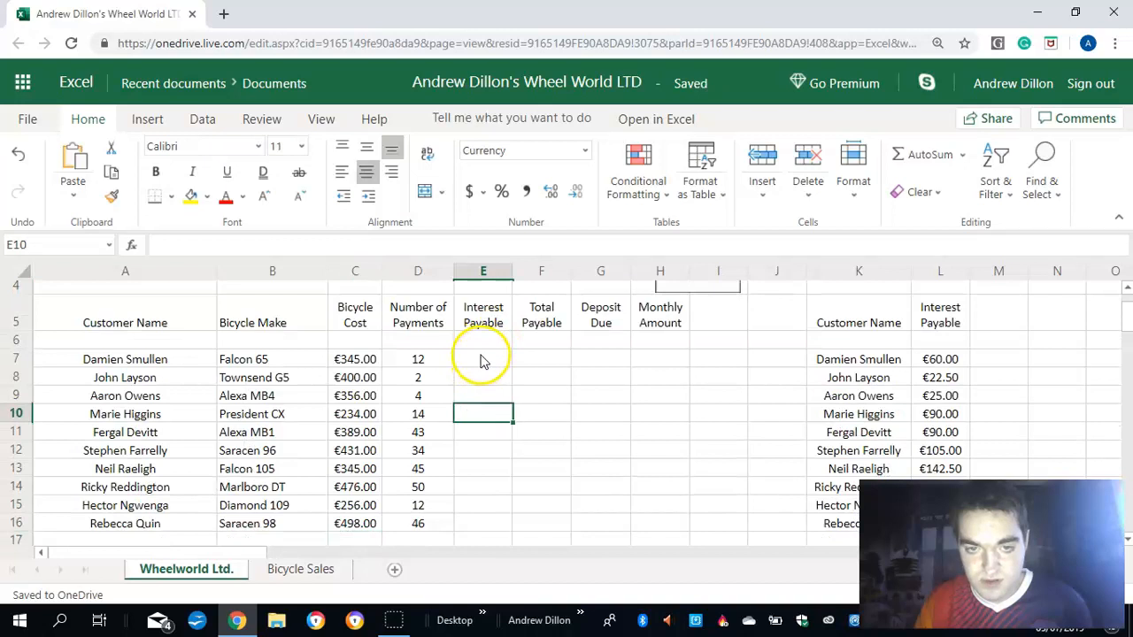
click(483, 360)
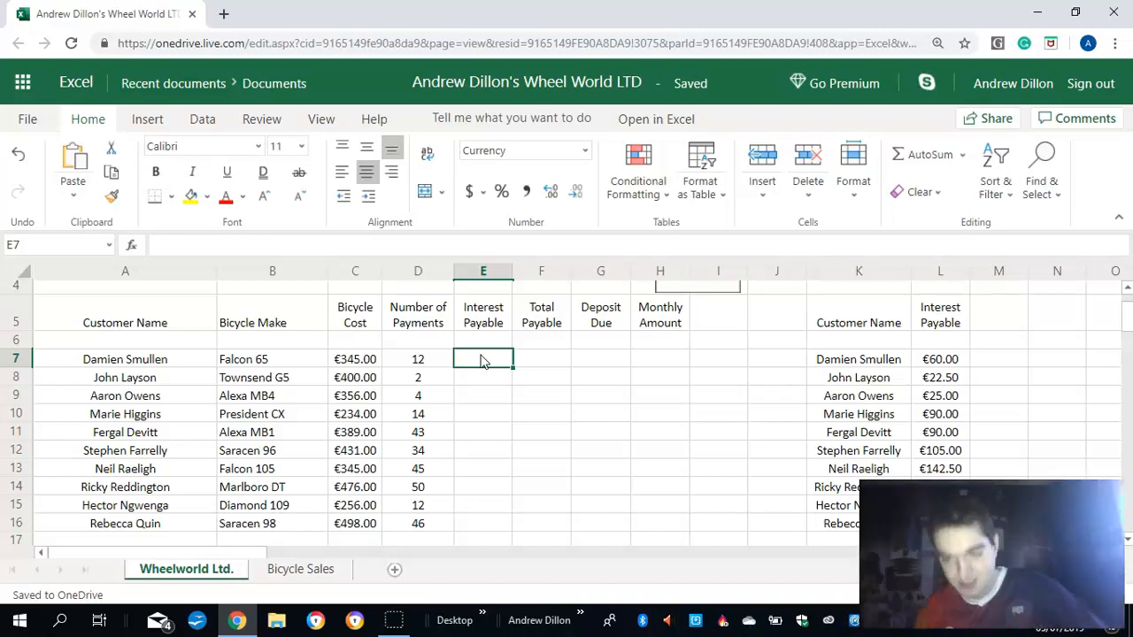
text(=)
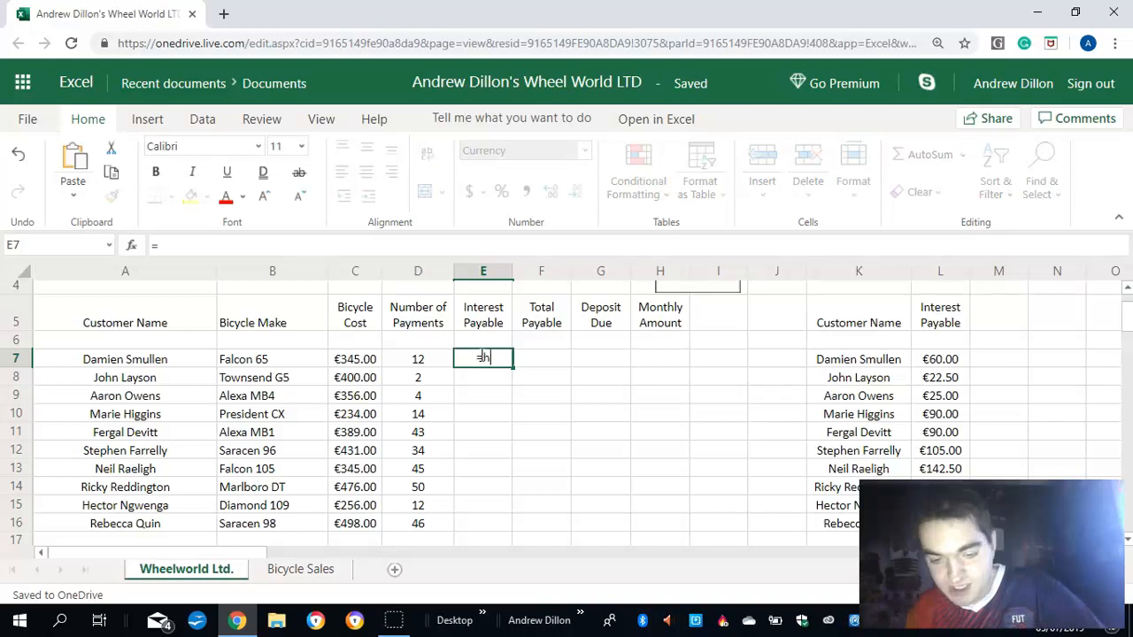
text(hlo)
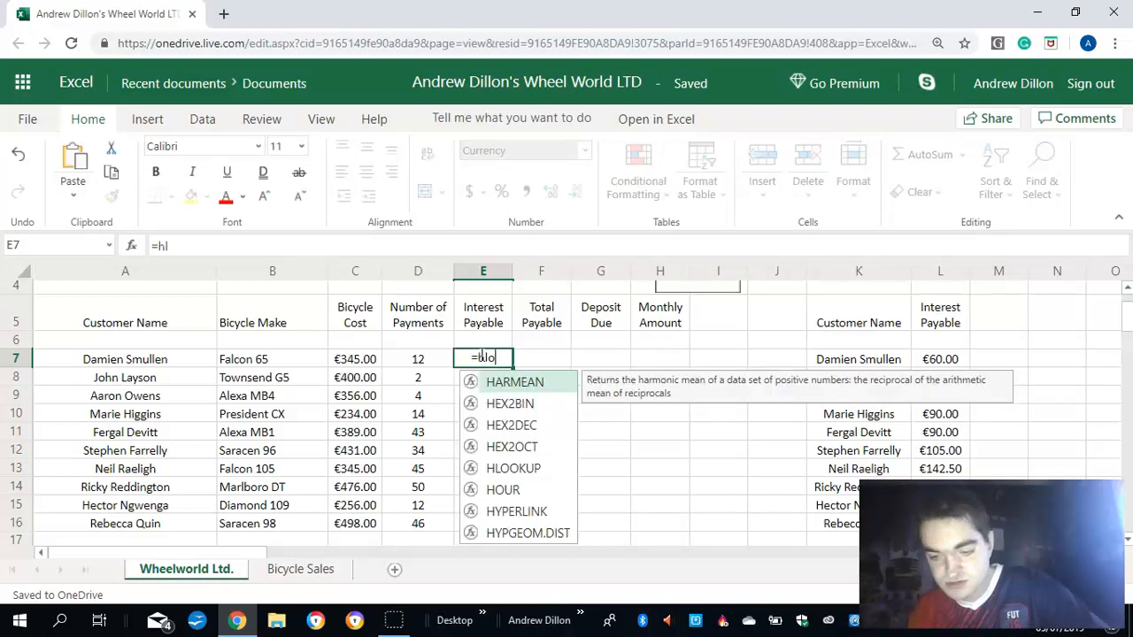
text(okup()
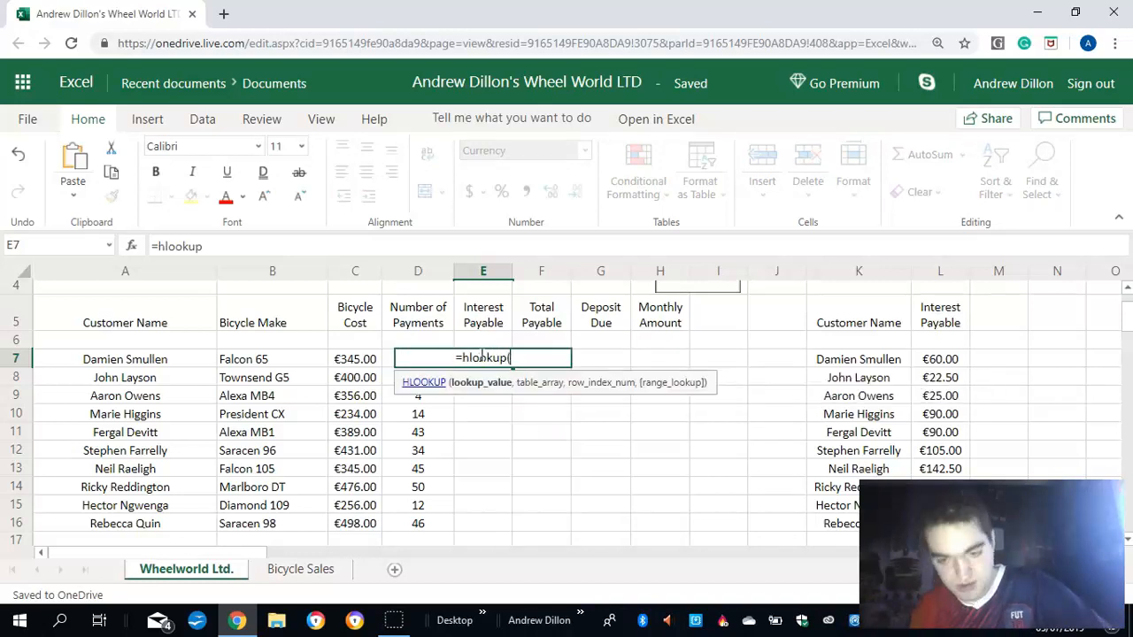
text((d)
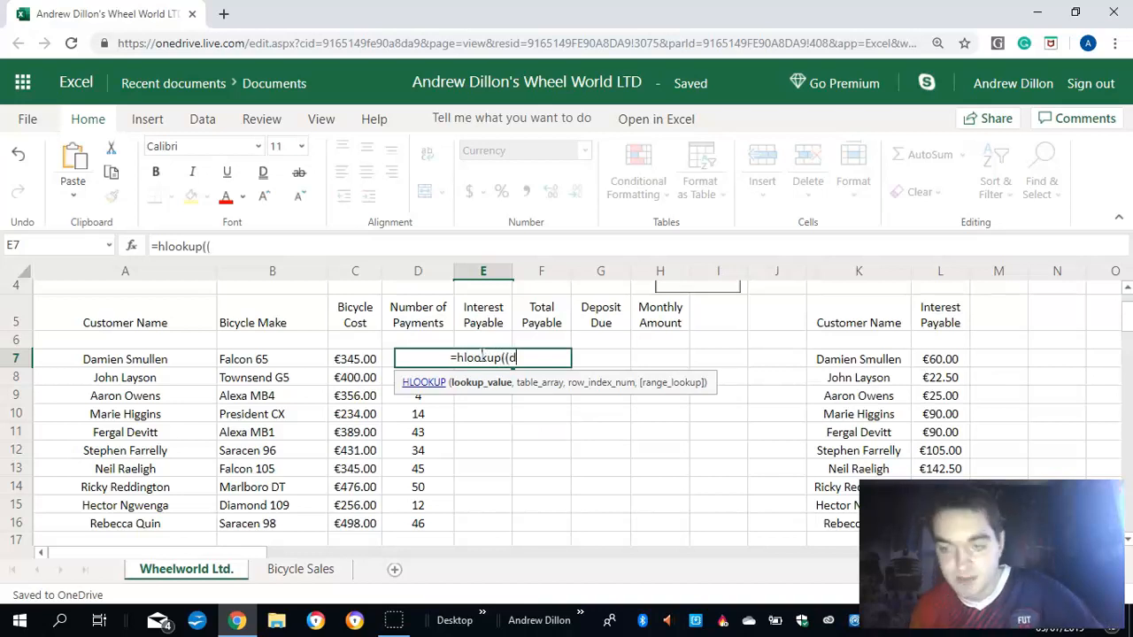
text(7,r)
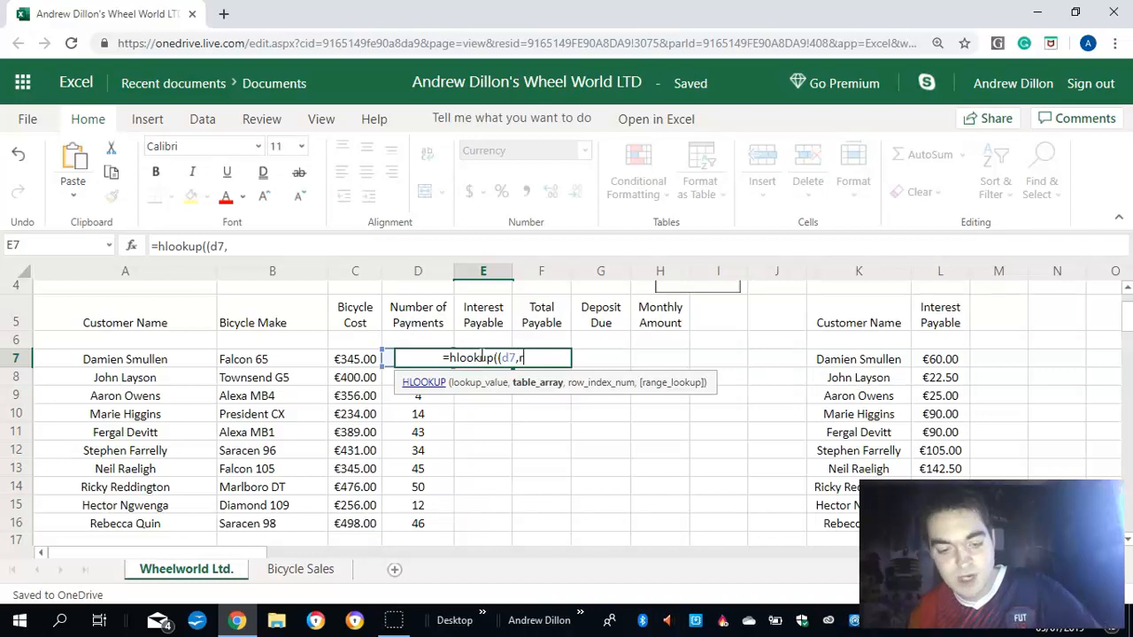
text(ates)
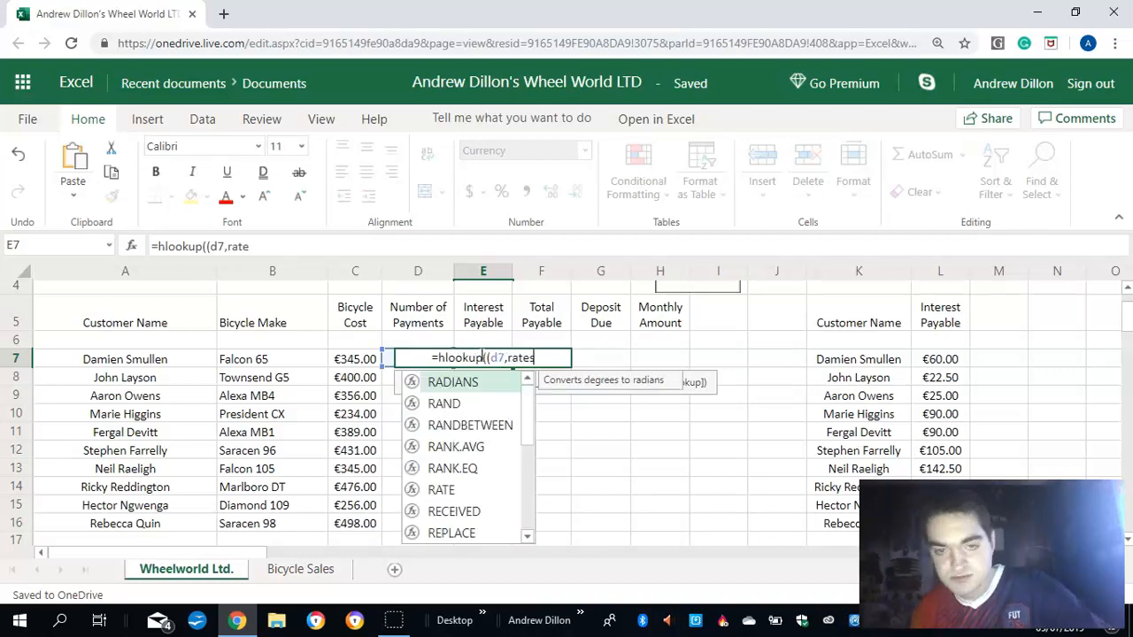
text(,2)
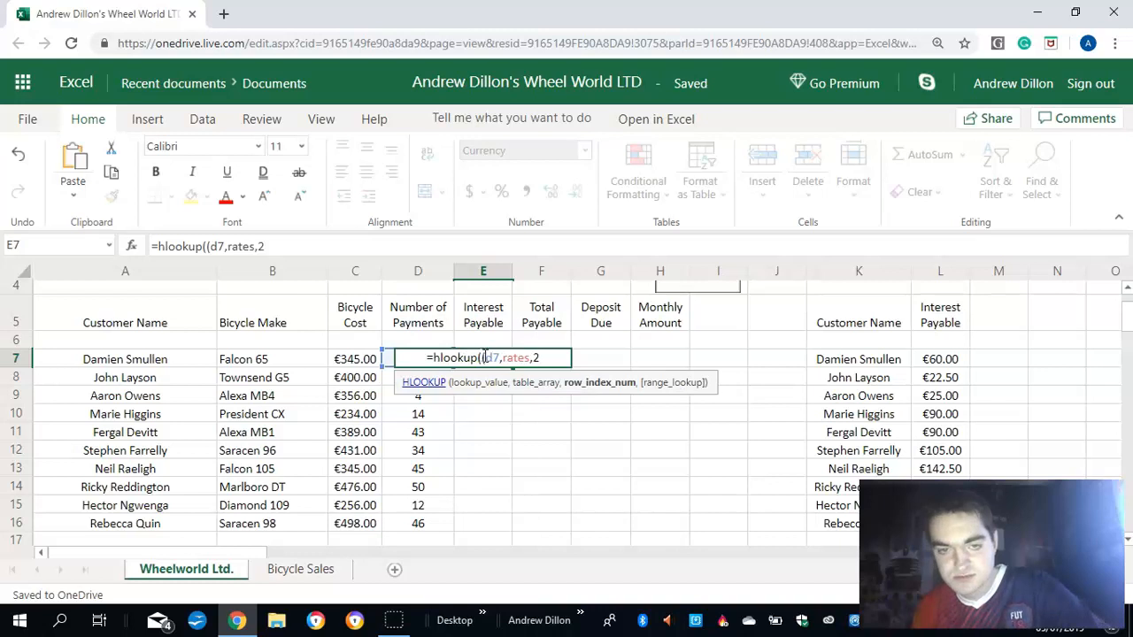
click(482, 357)
key(BackSpace)
click(547, 358)
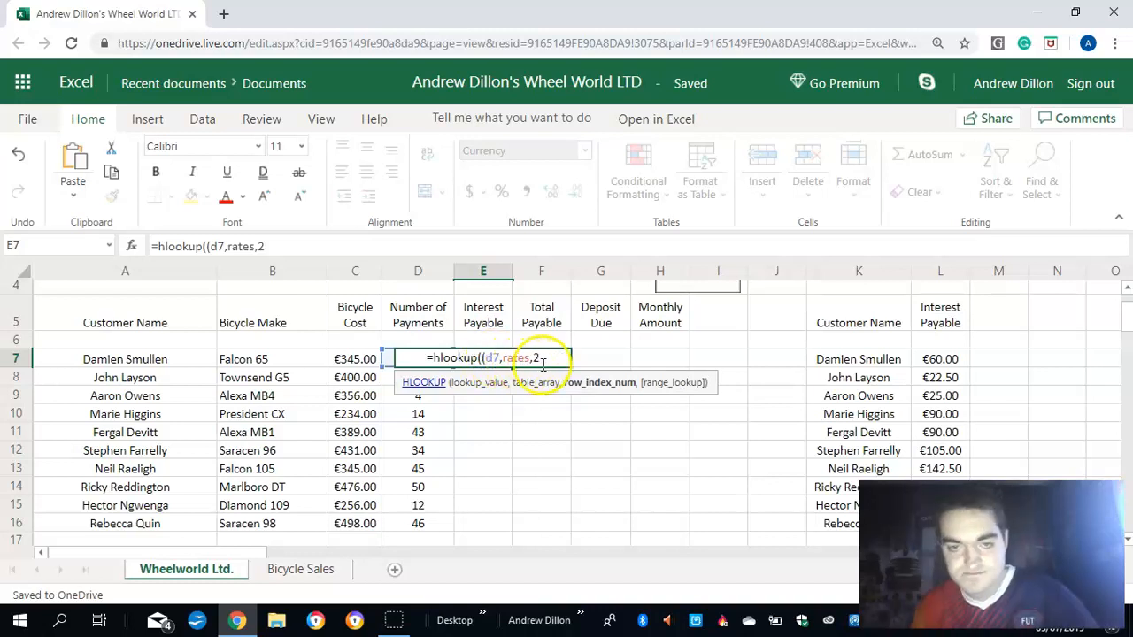
text())
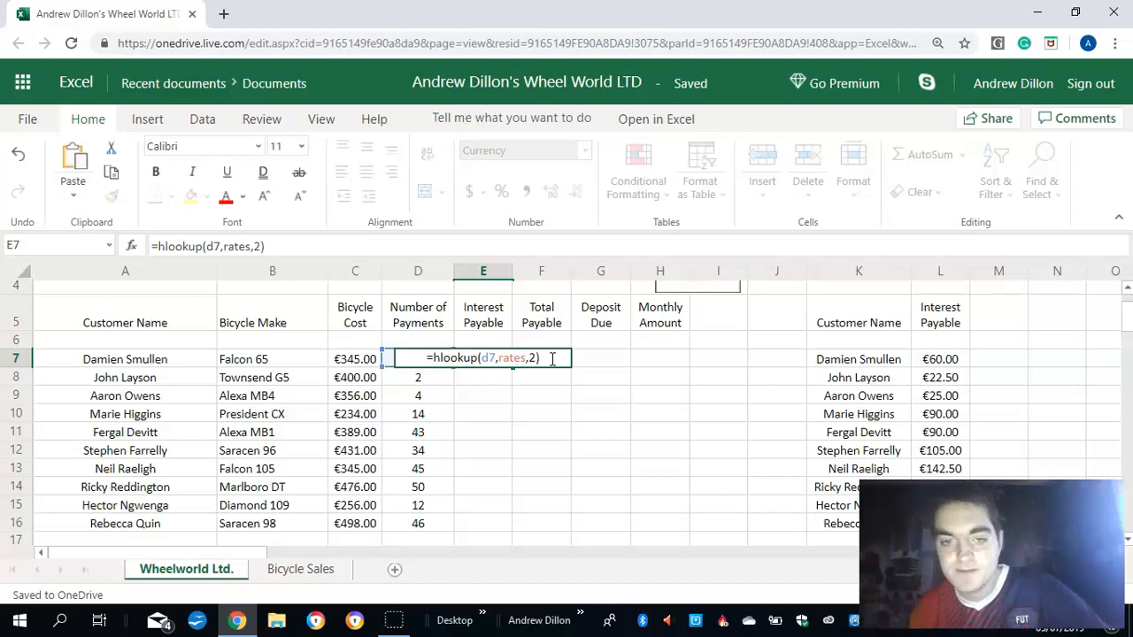
text(*c7)
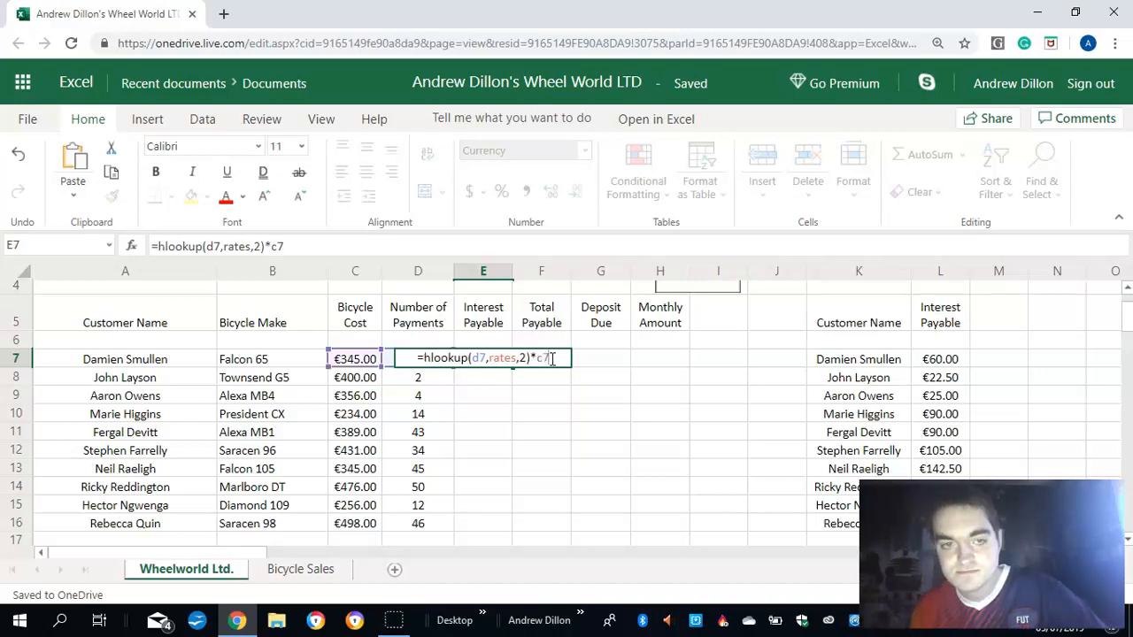
key(Return)
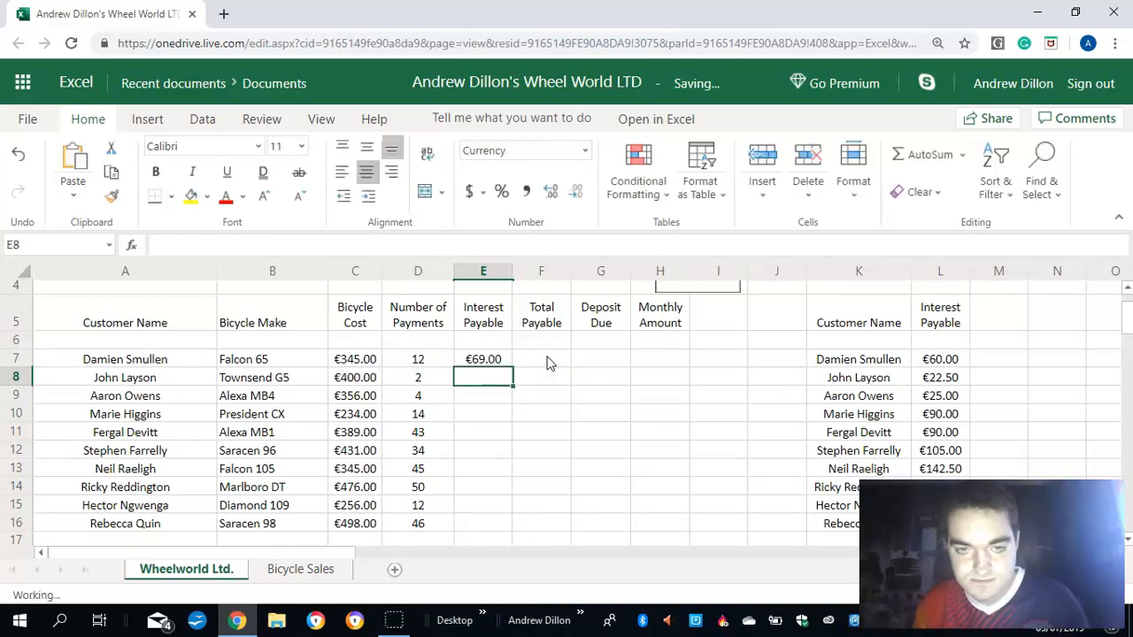
- Enter the total payable formula =c7+d7 in cell F7 for the first customer
click(548, 359)
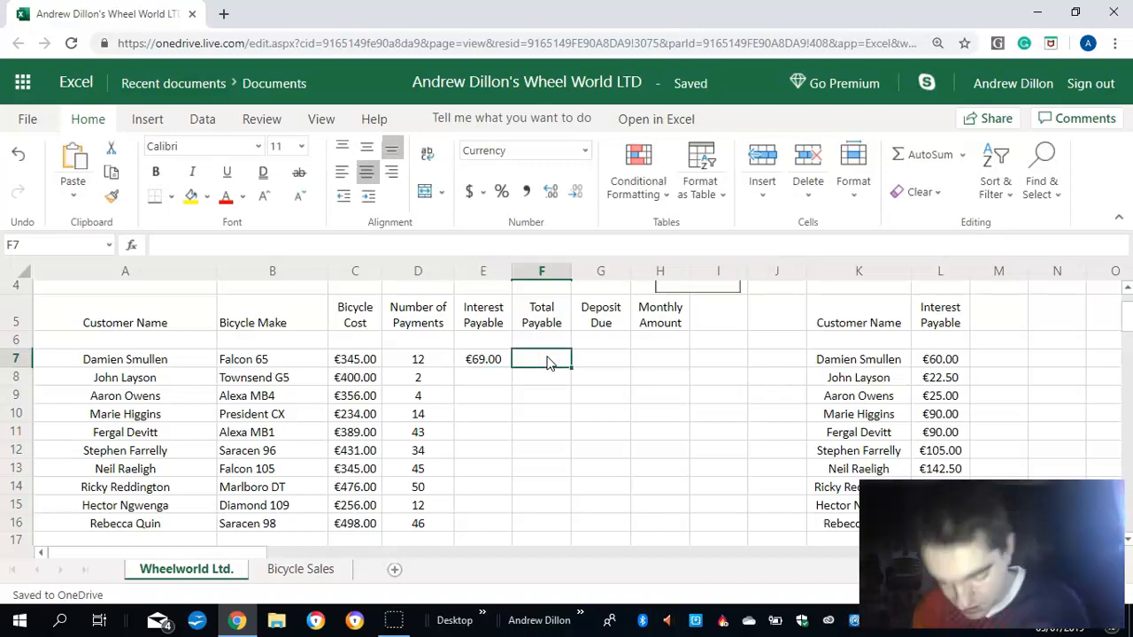
text(=)
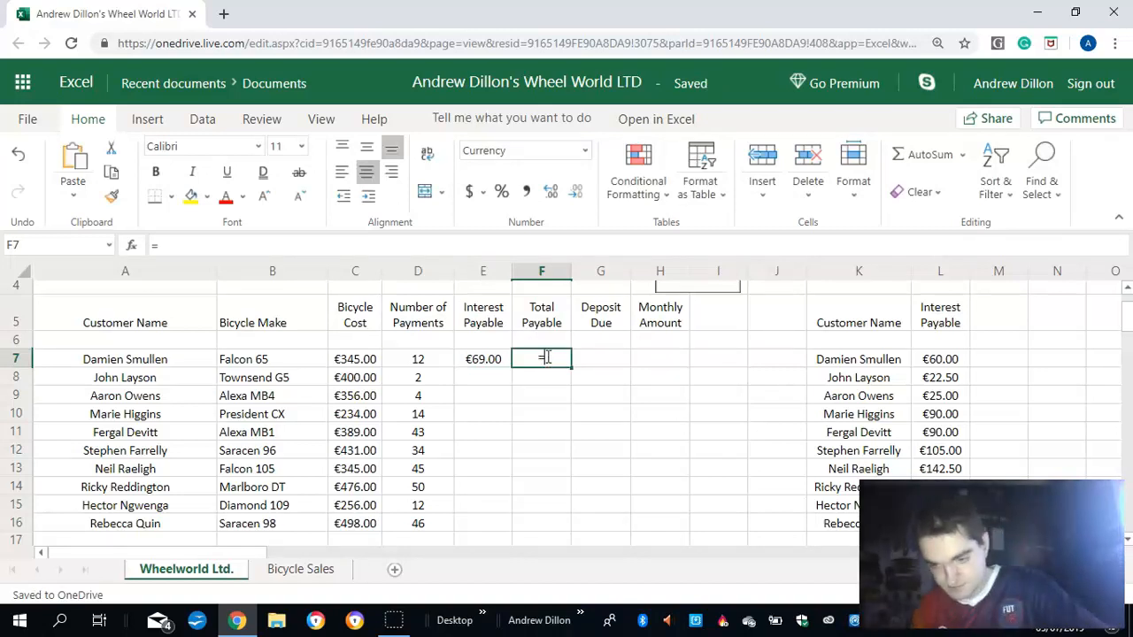
text(c)
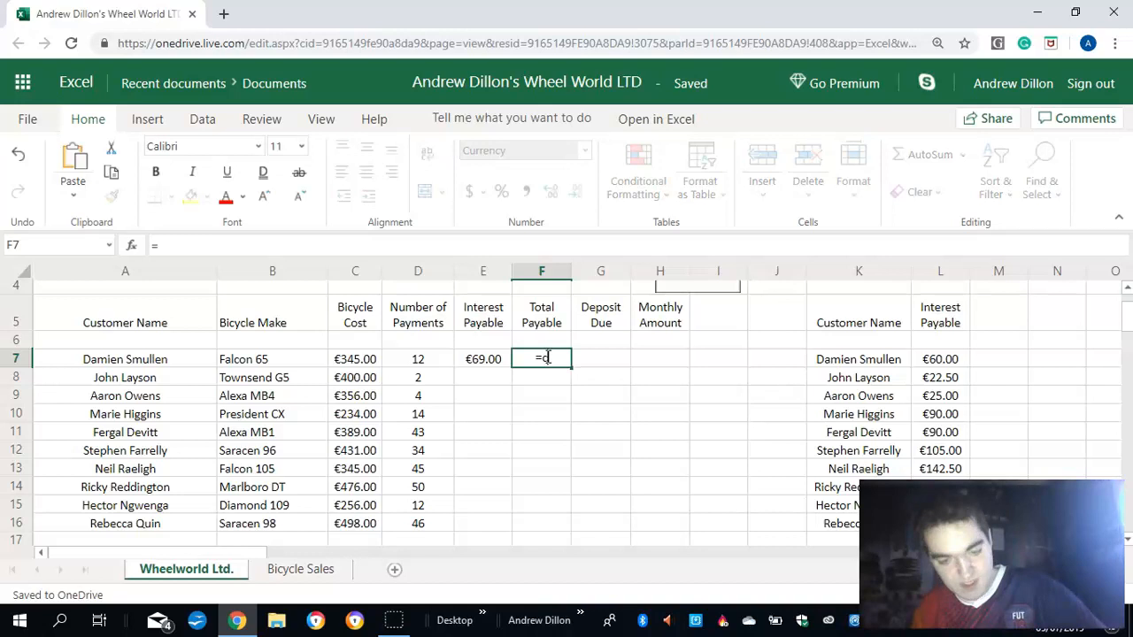
text(7)
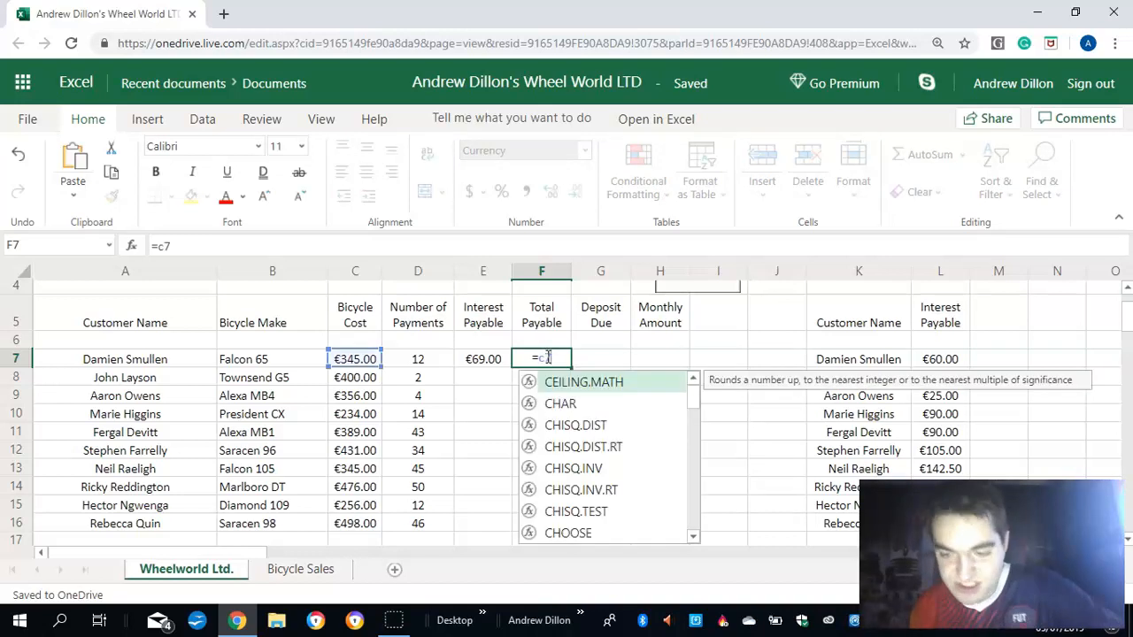
text(+d)
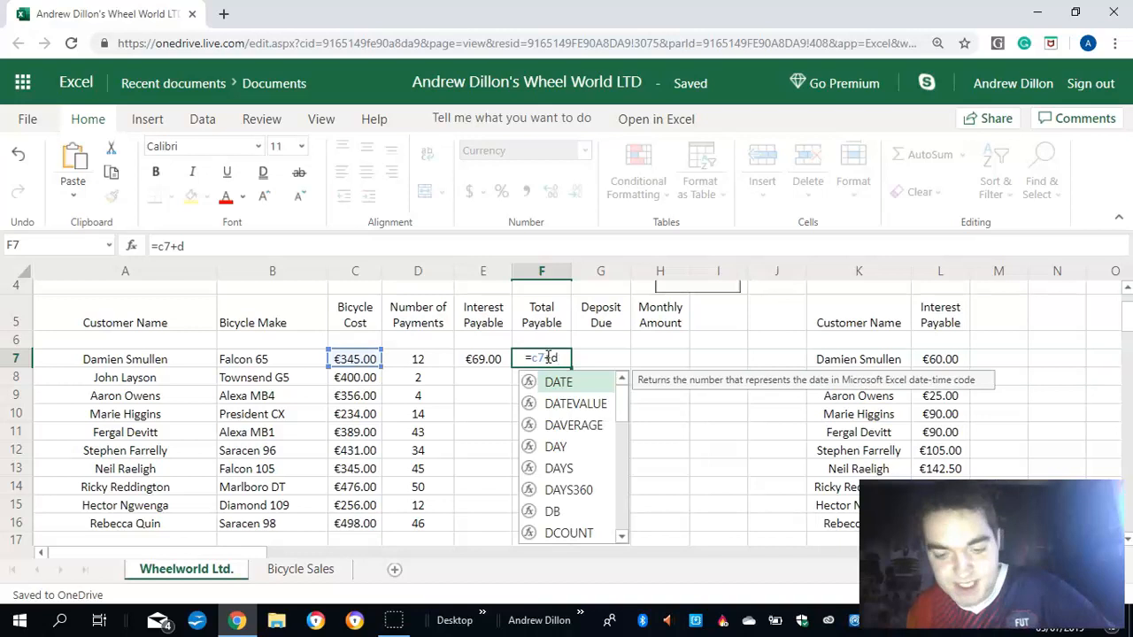
text(7)
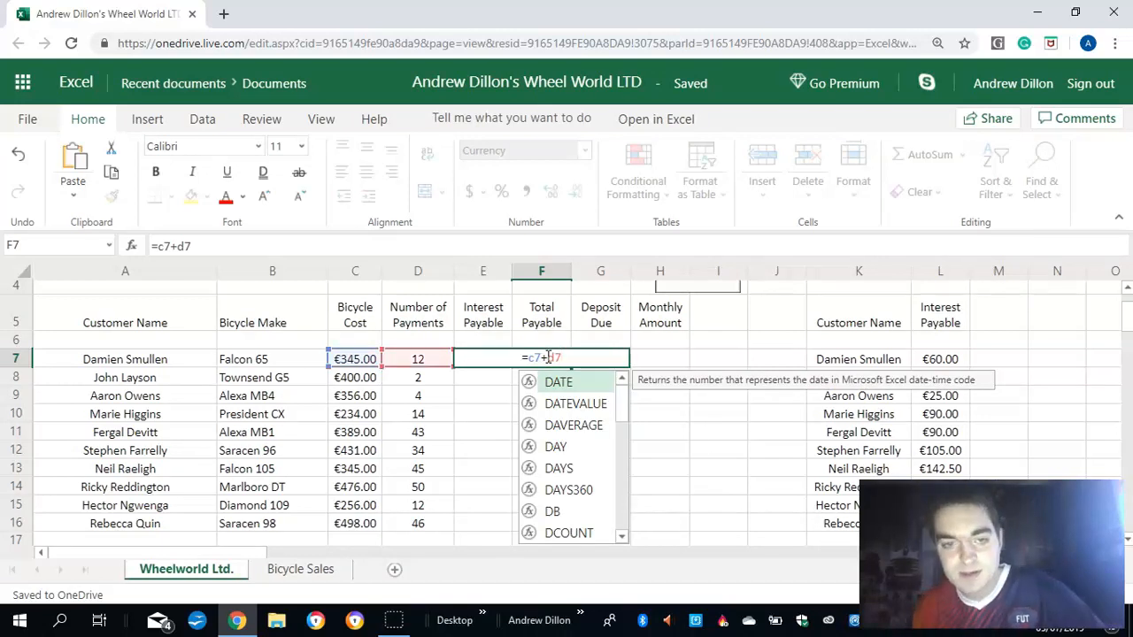
key(Return)
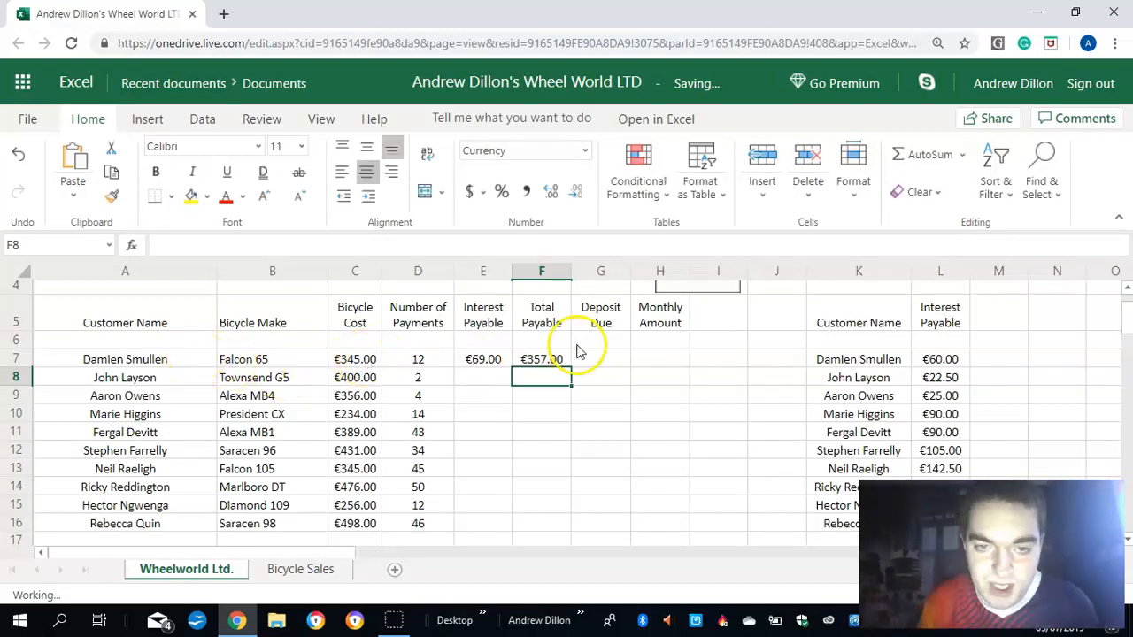
- Calculate the first customer's deposit due in cell G7 with the formula =if(f7>350,f7*20%,f7*15%)
click(599, 361)
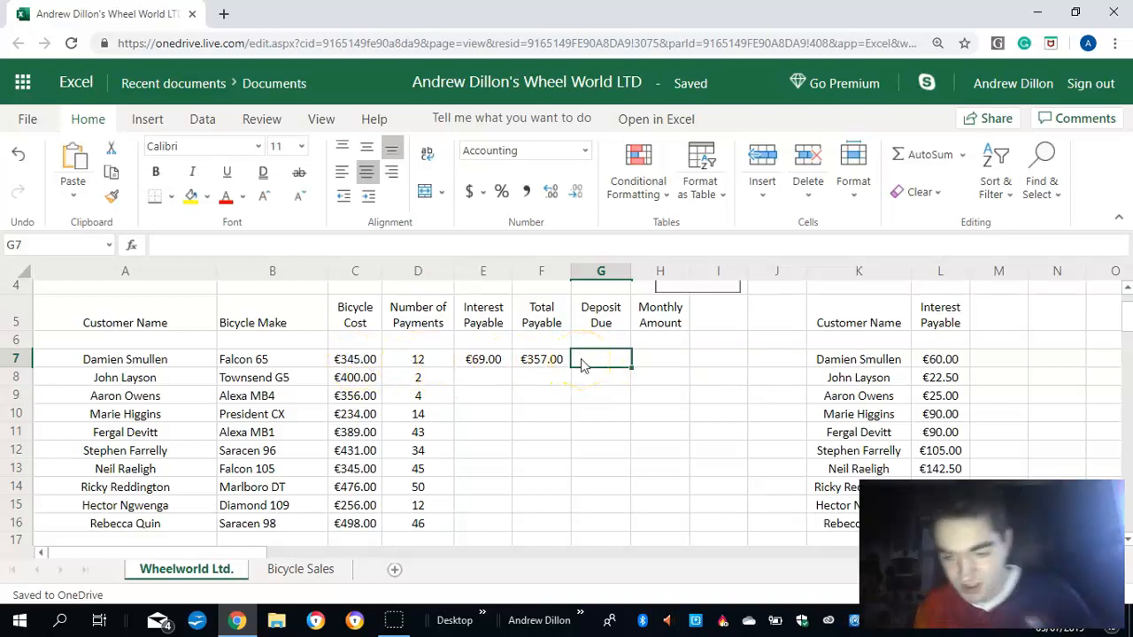
text(=if()
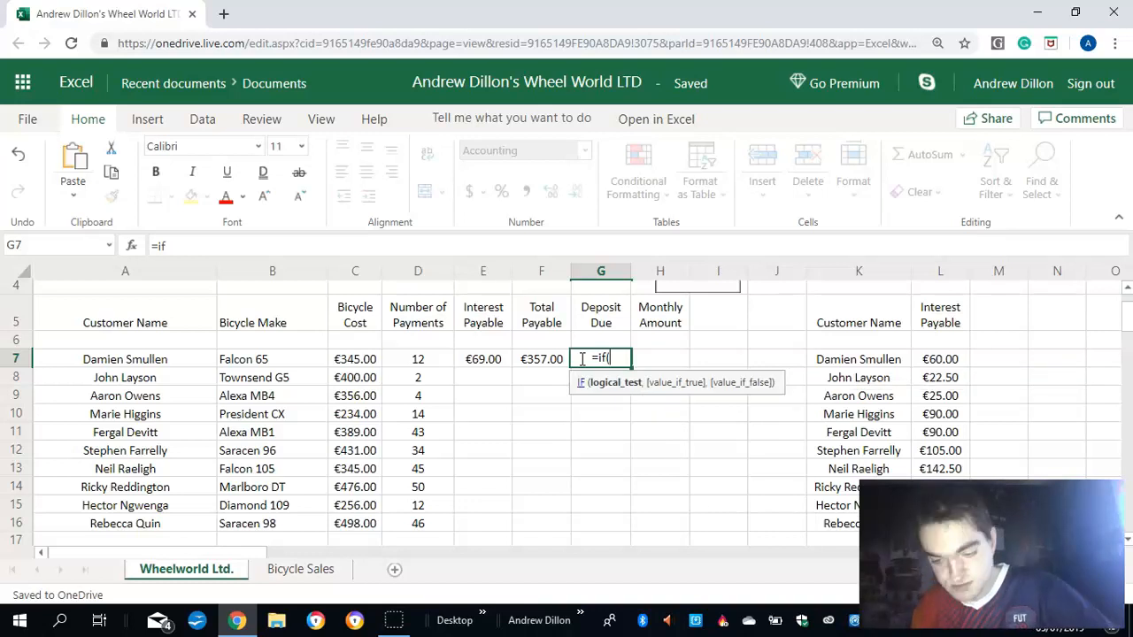
text(f7)
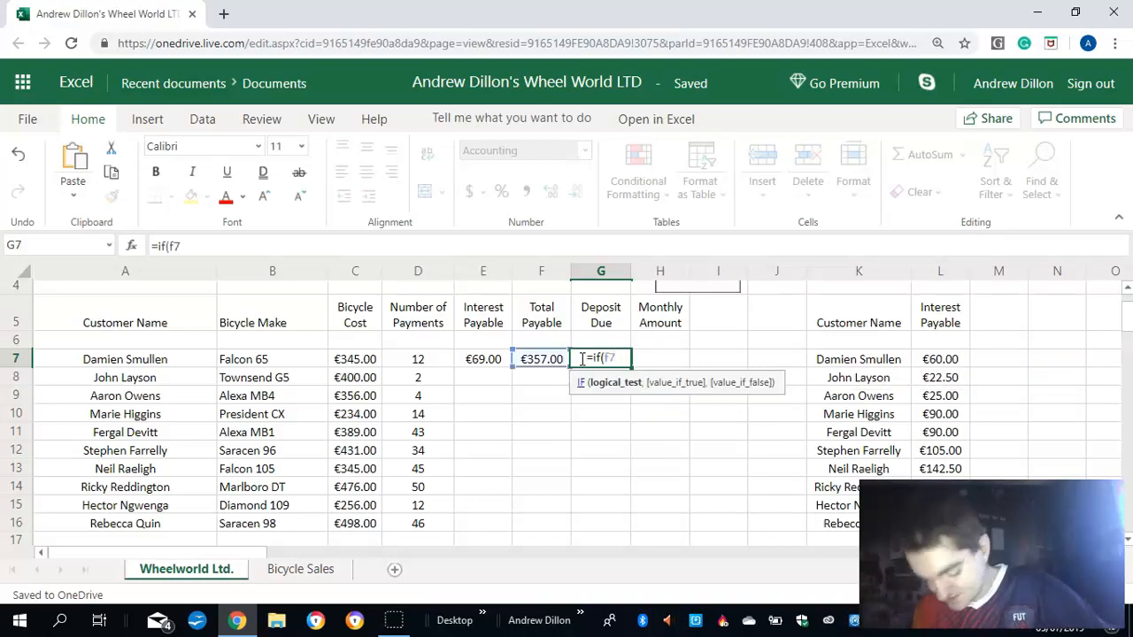
text(>350,)
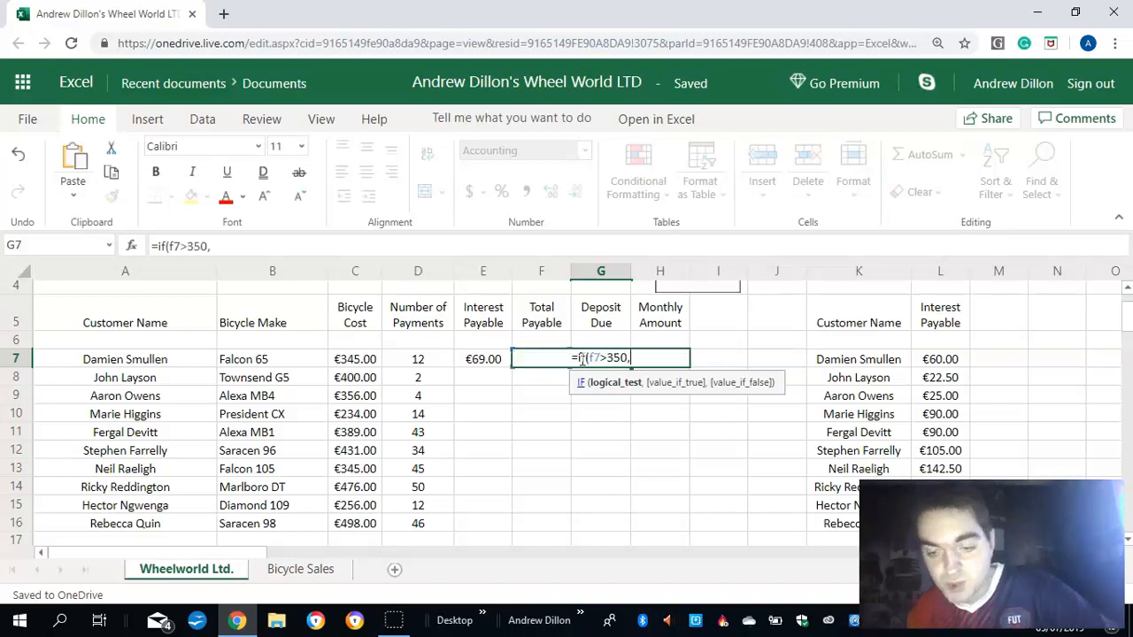
text(f7*2)
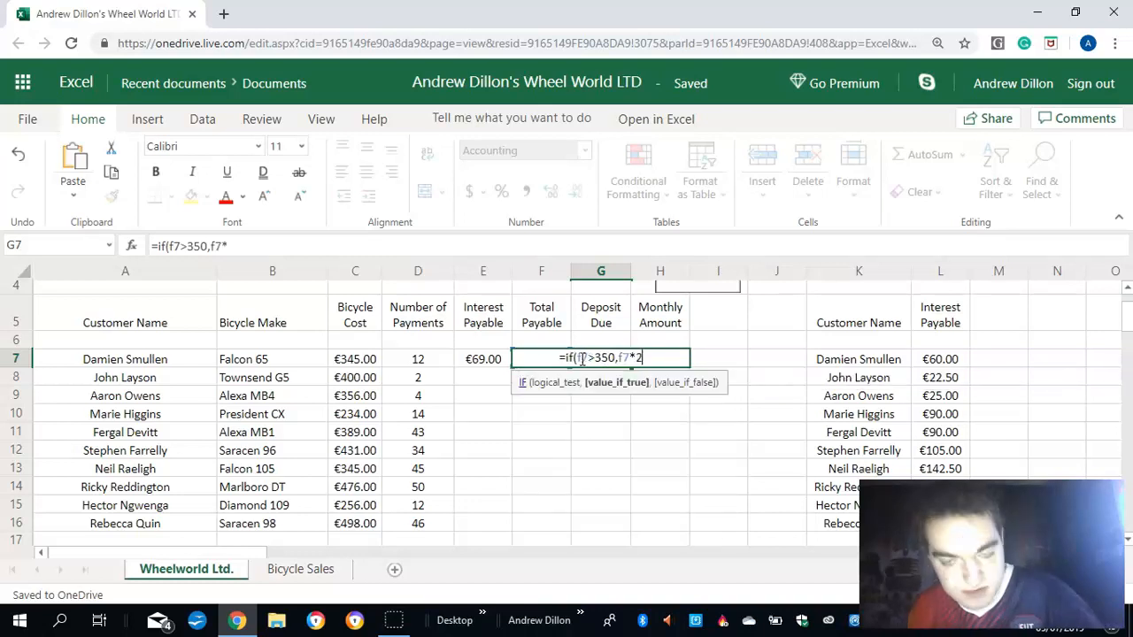
text(0%)
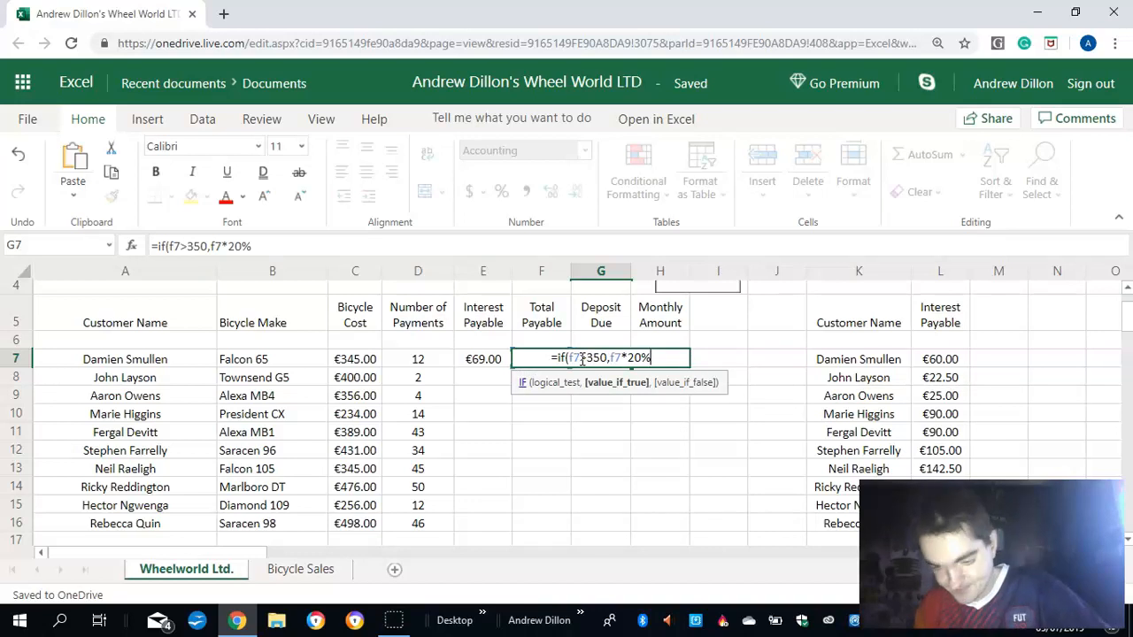
text(,)
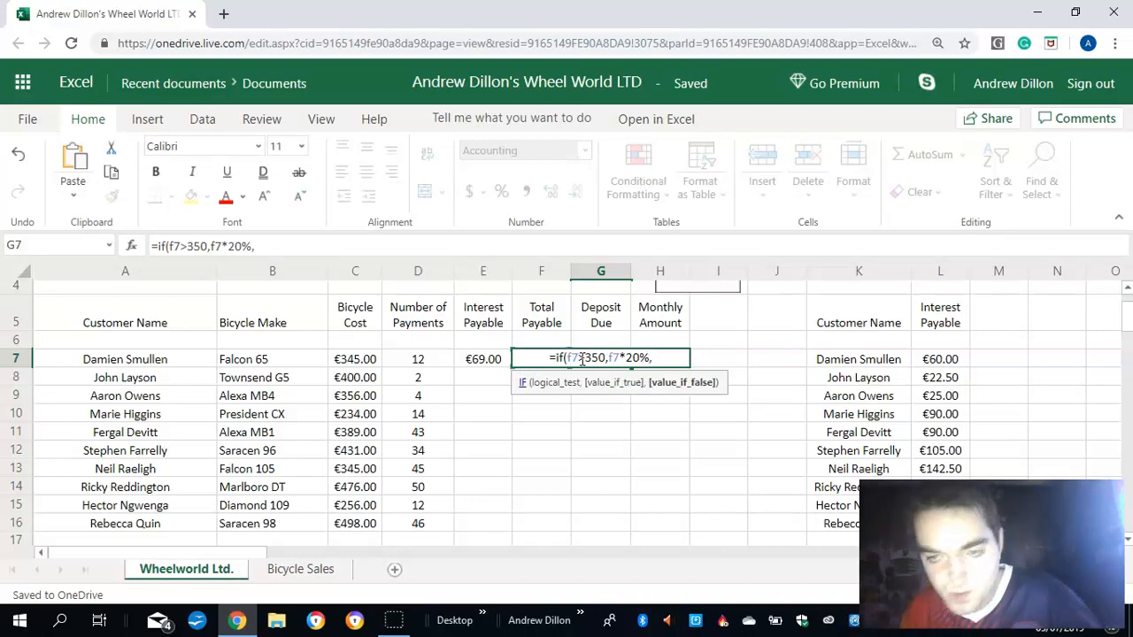
text(f)
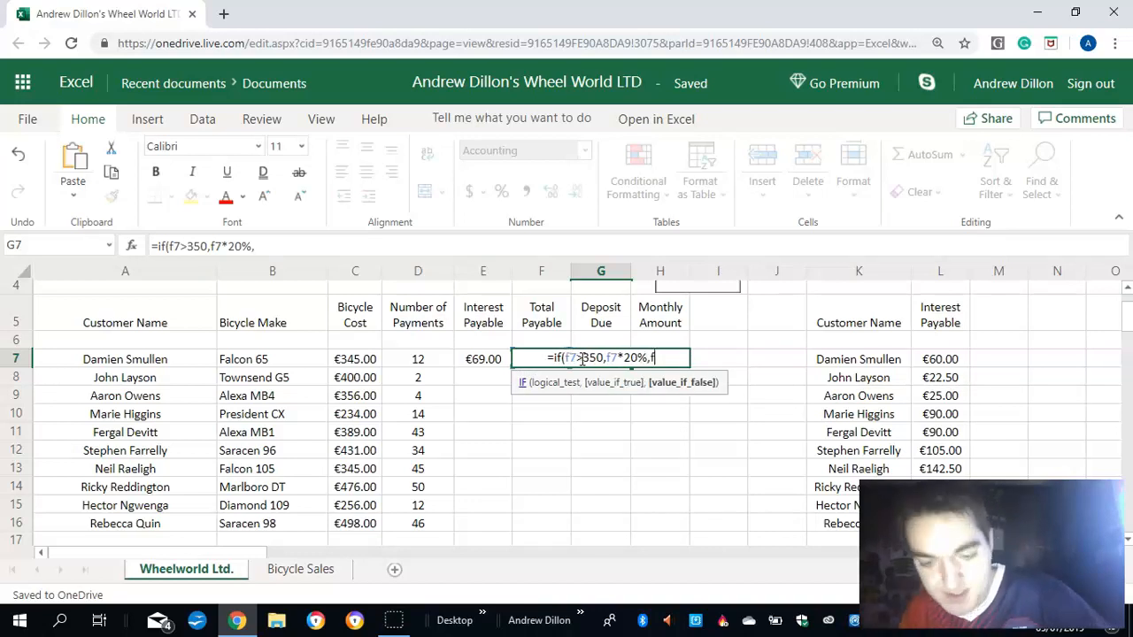
text(7)
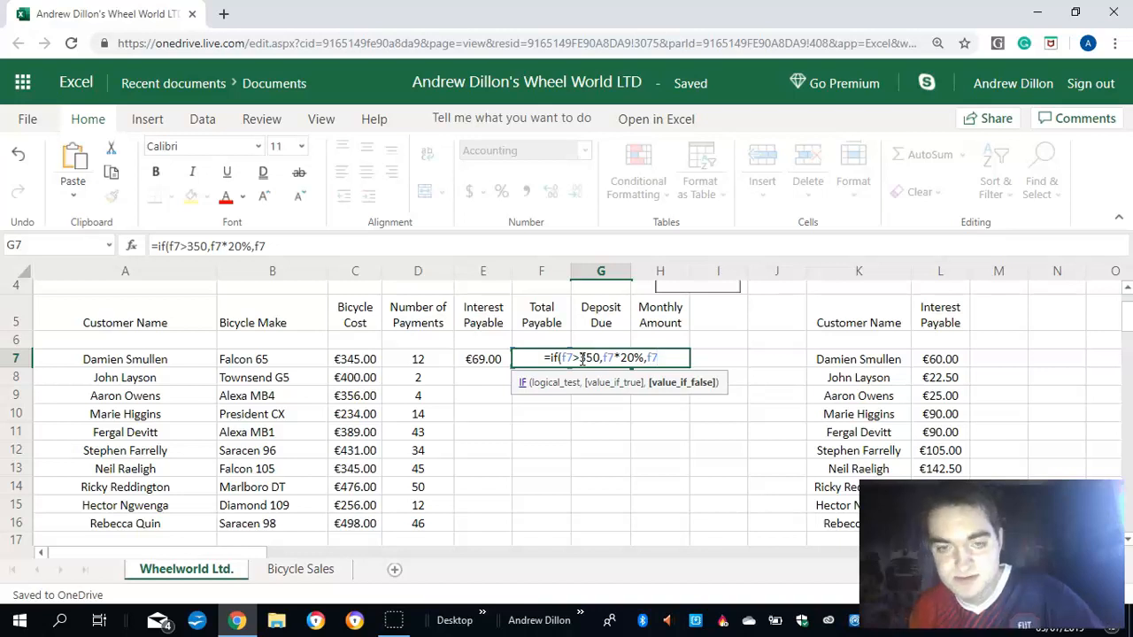
text(*)
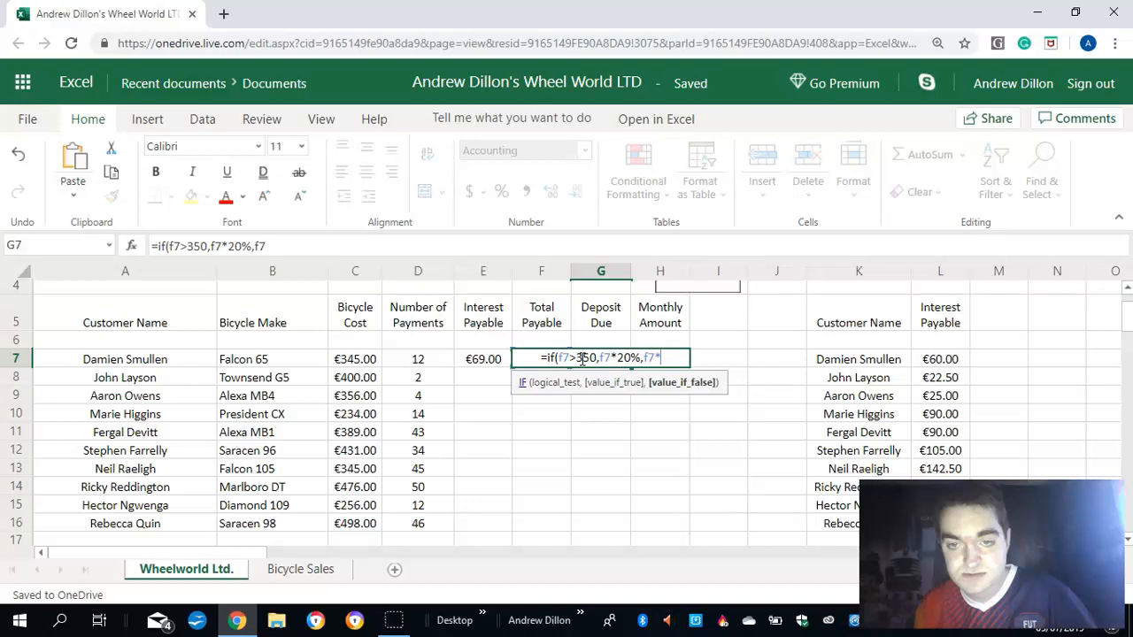
text(15)
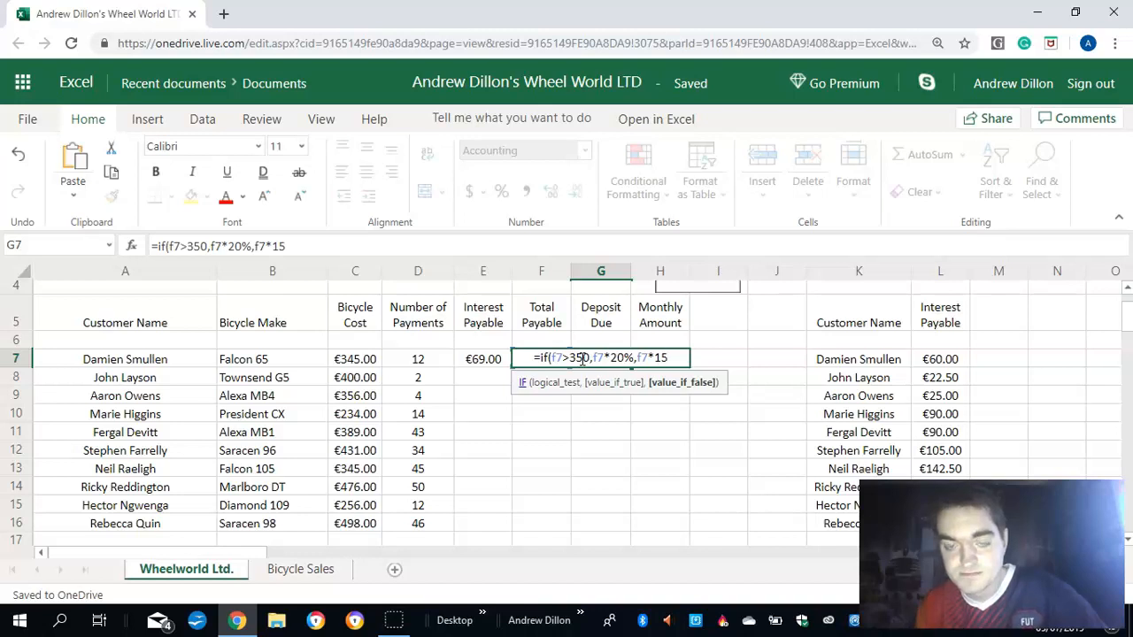
text(%))
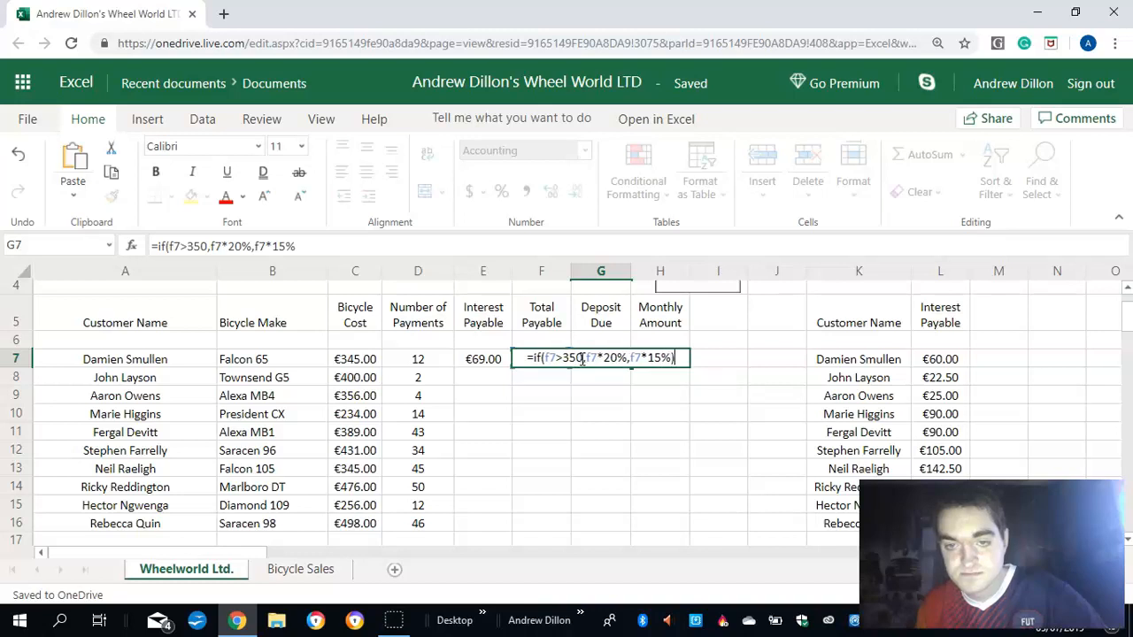
key(Return)
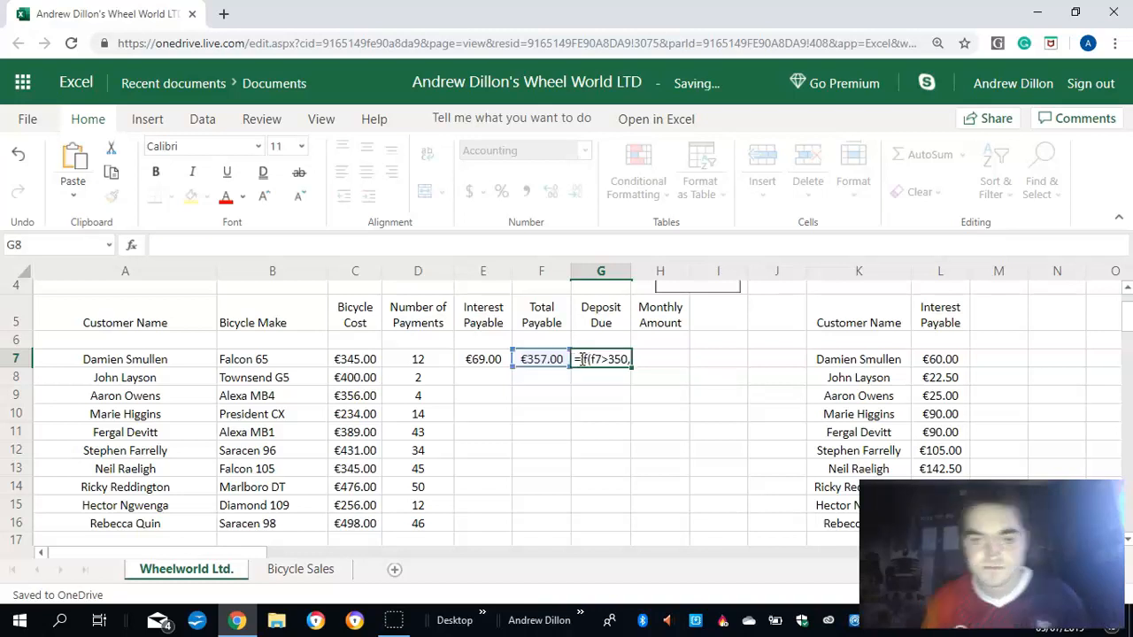
- Calculate the first customer's monthly amount in cell H7 with the formula =(f7-g7)/d7
click(665, 358)
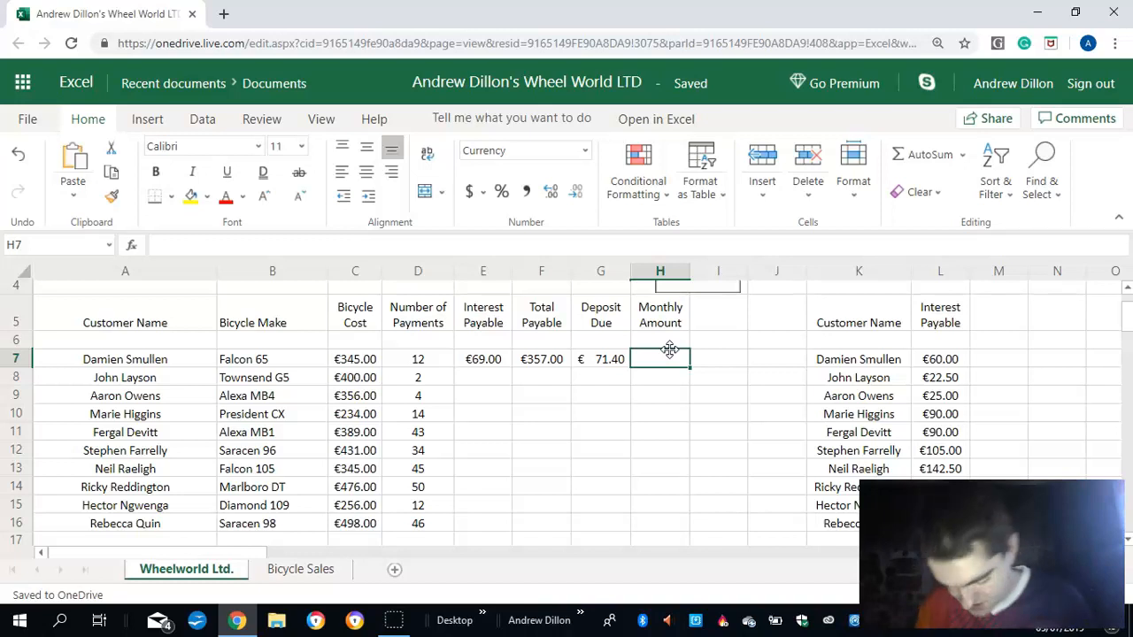
text(=)
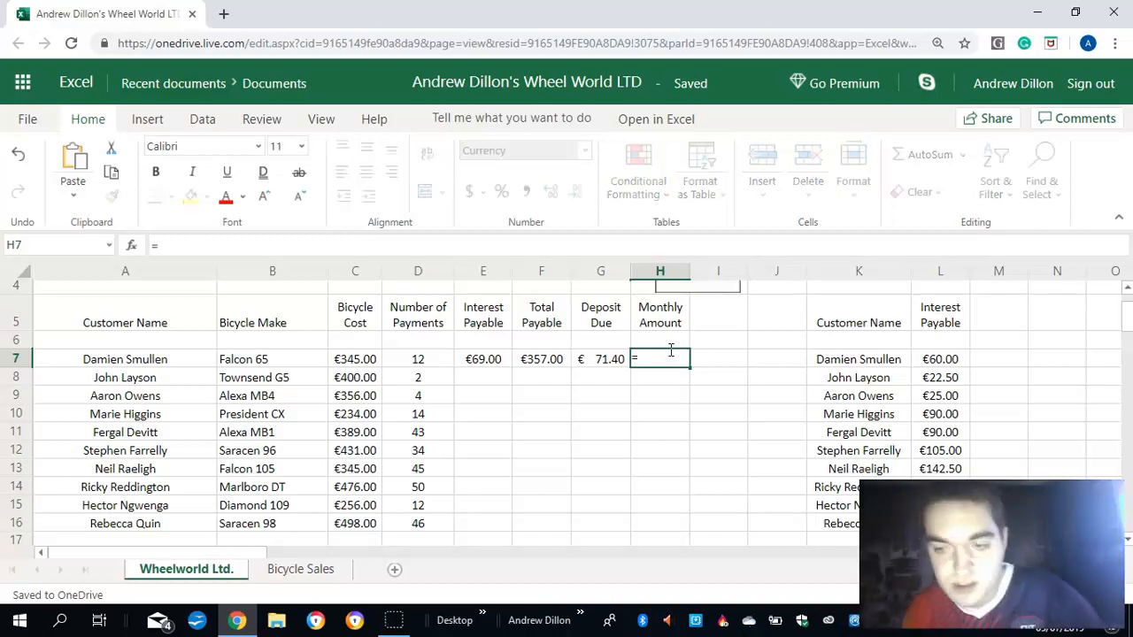
text(f)
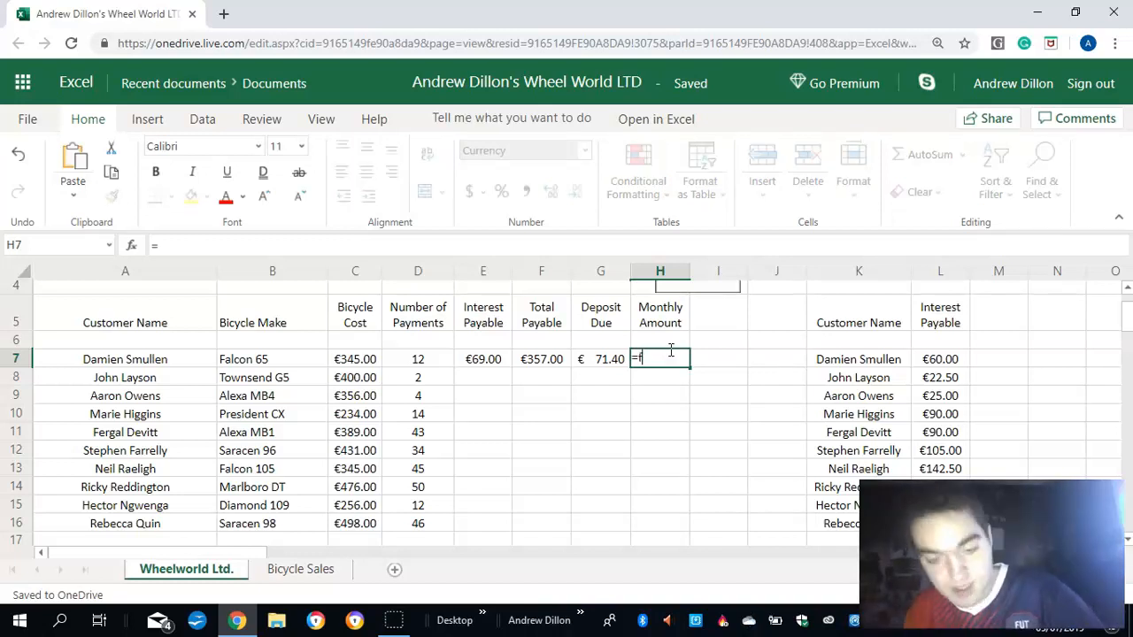
text(7)
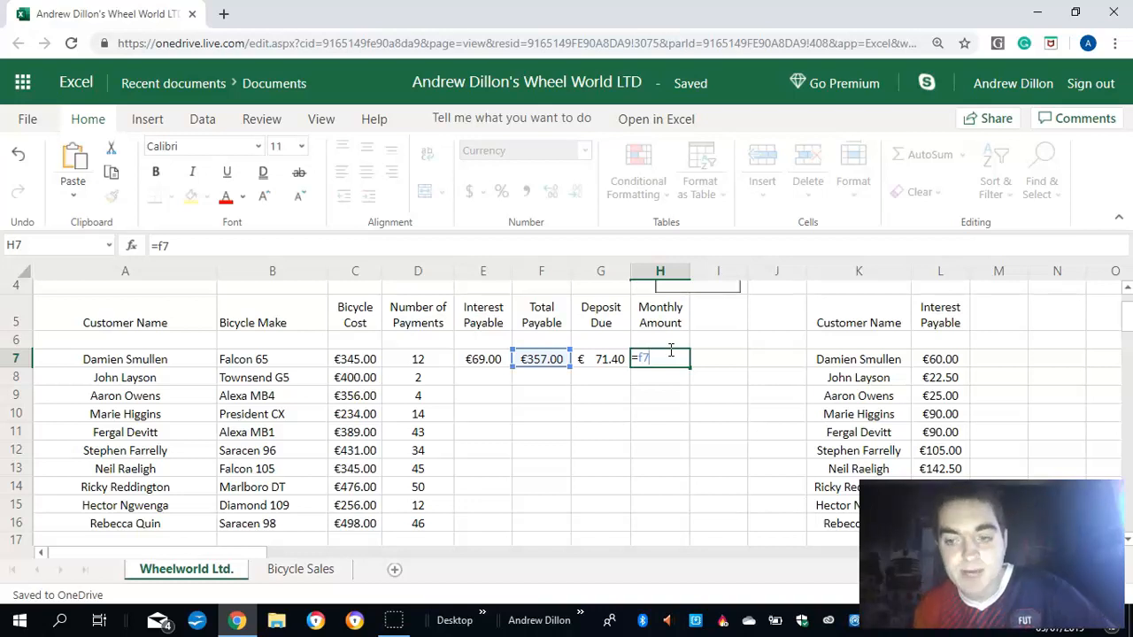
key(BackSpace)
key(BackSpace)
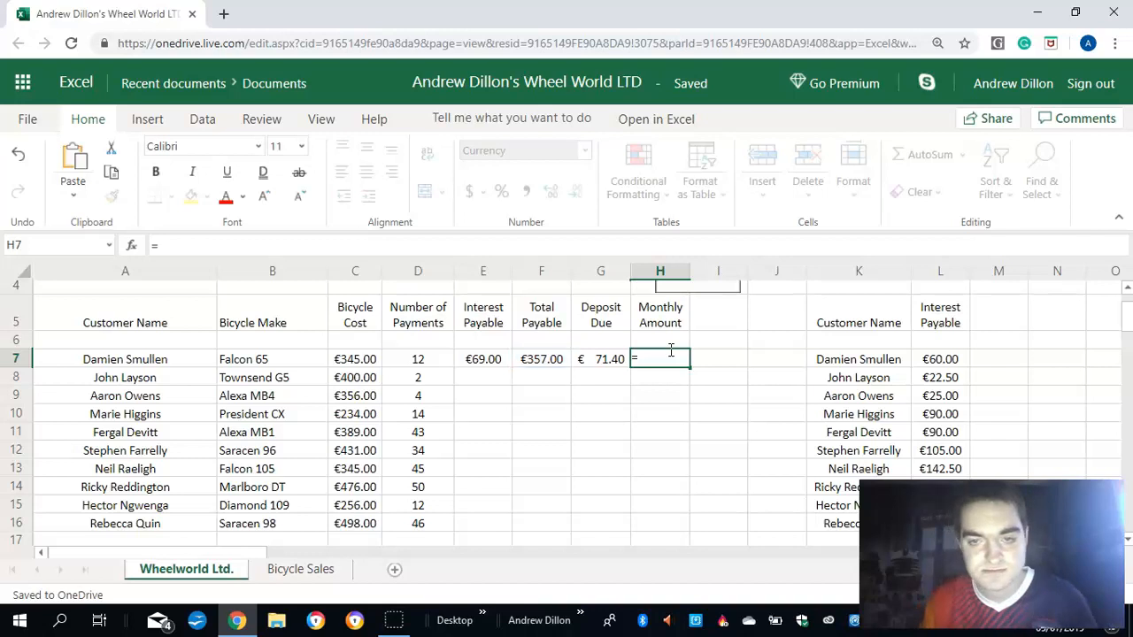
text(()
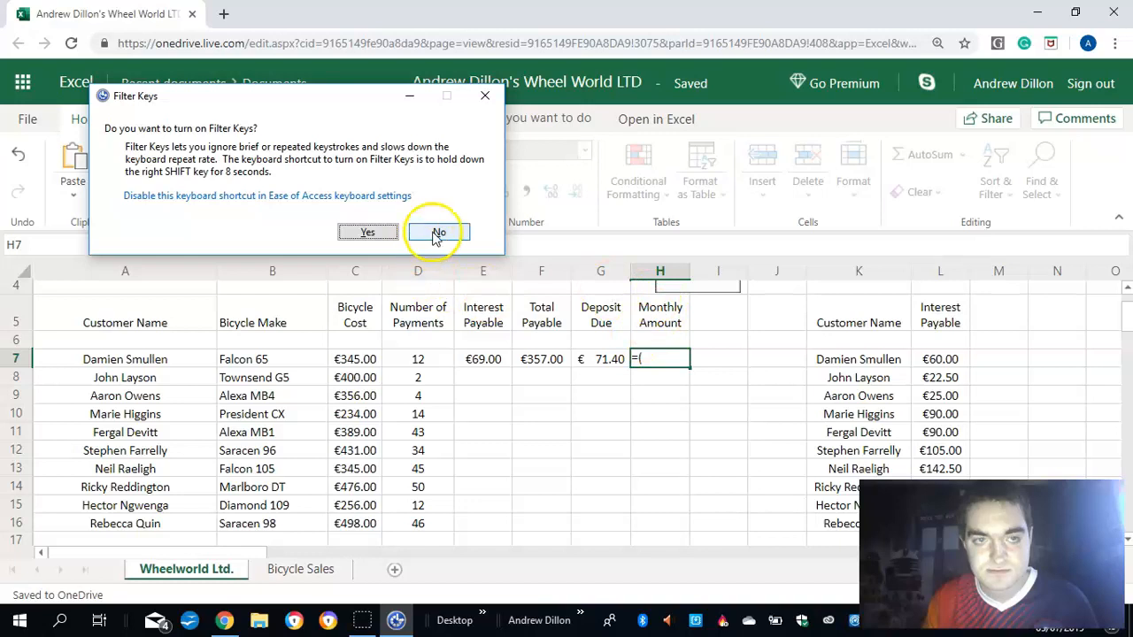
click(439, 232)
click(663, 364)
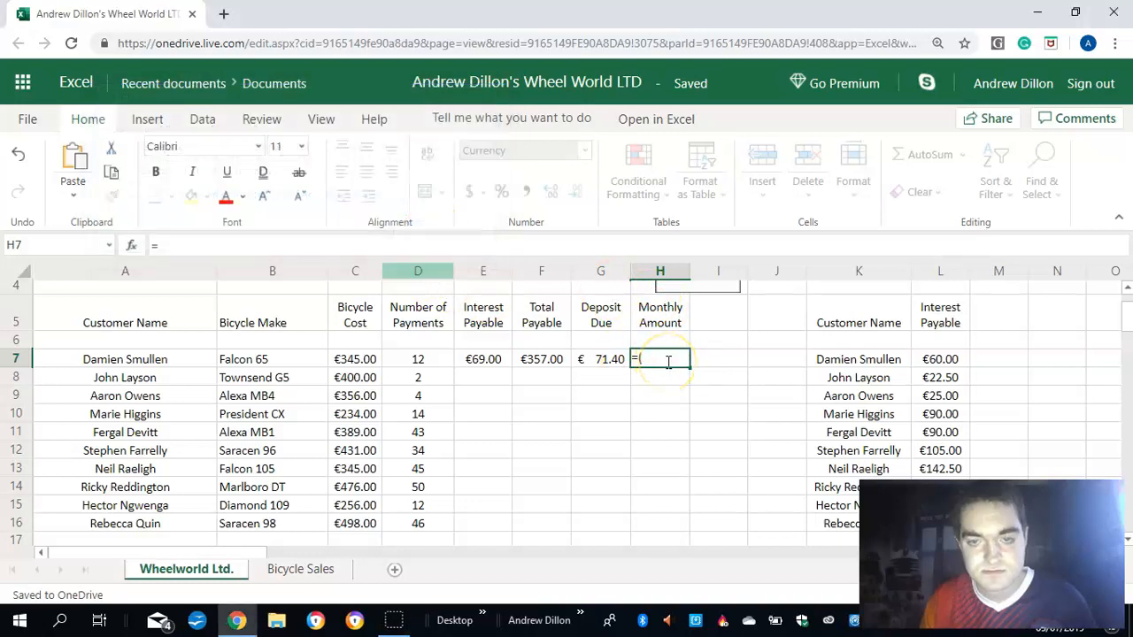
click(660, 356)
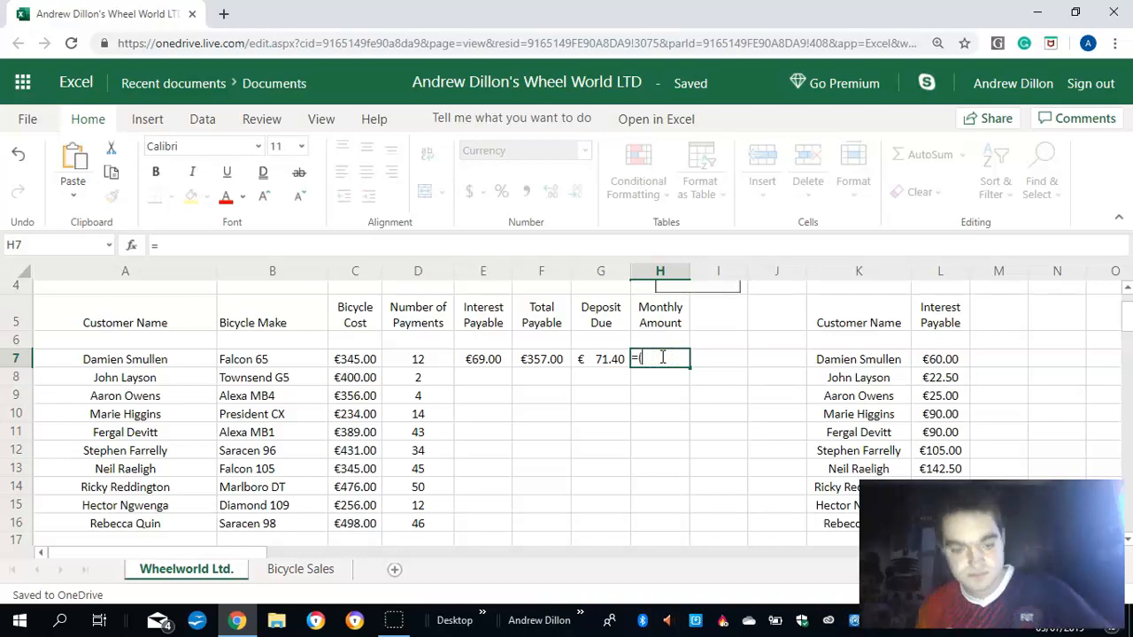
text(f)
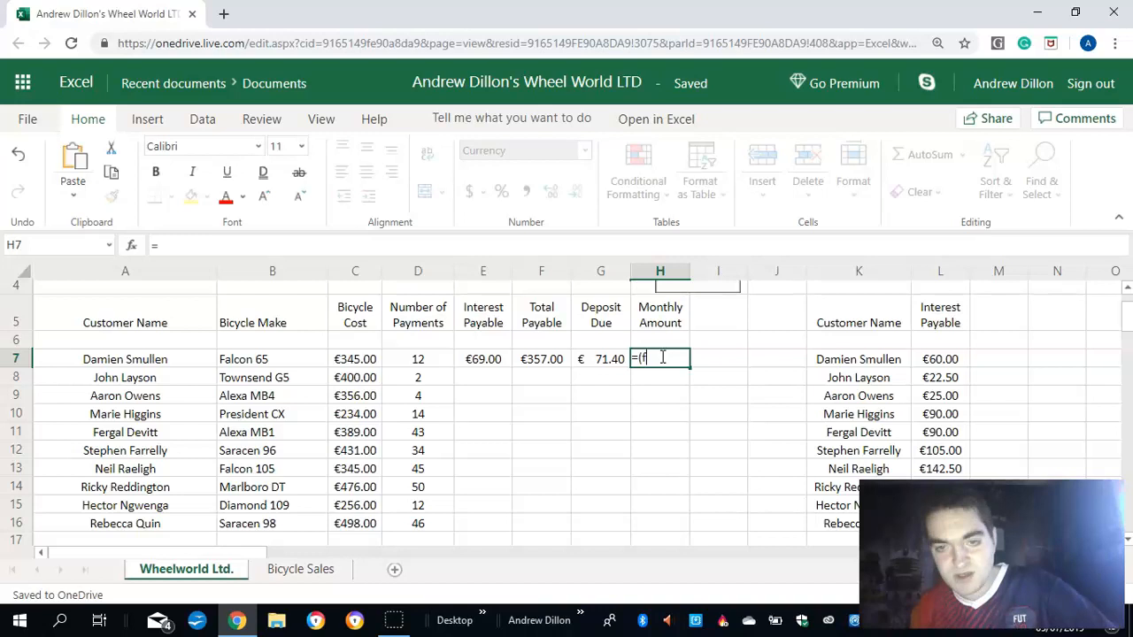
text(7)
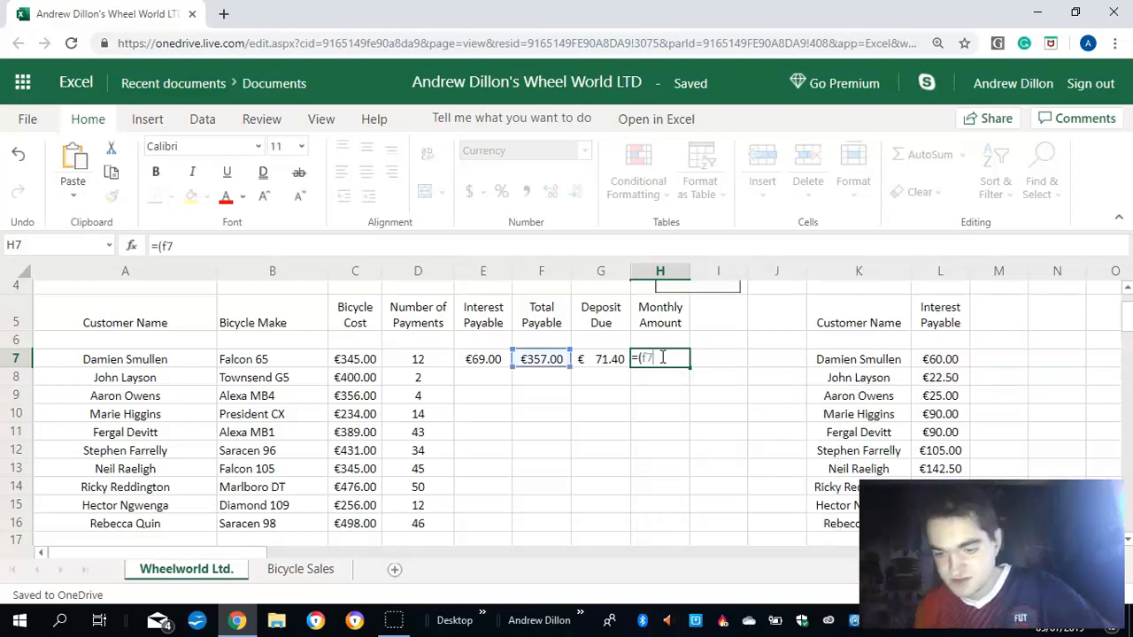
text(-)
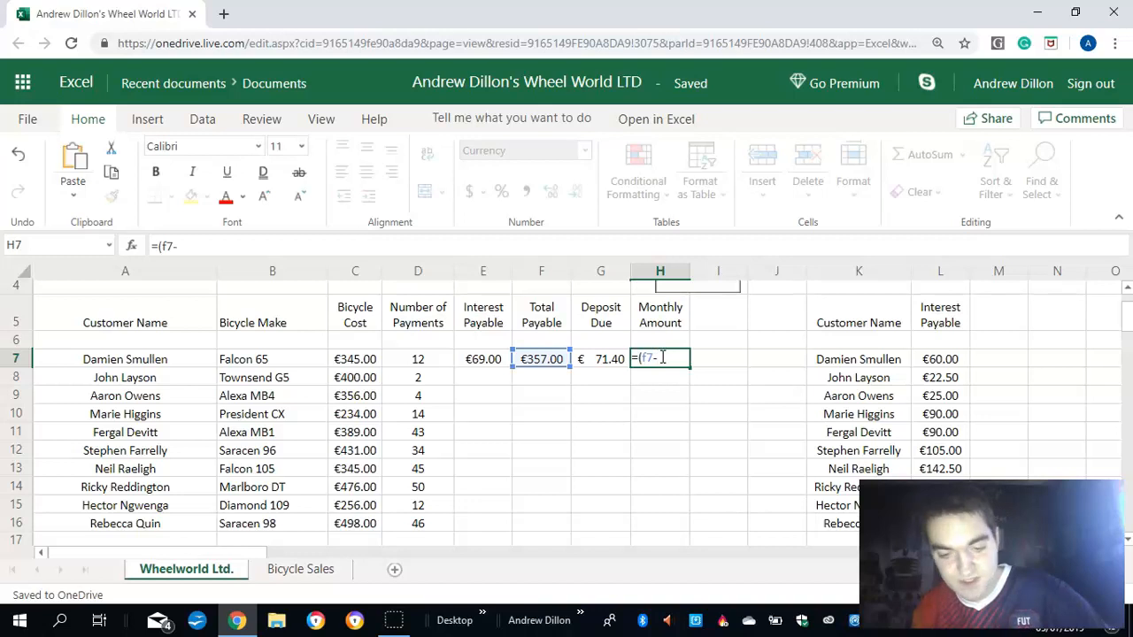
text(g7)/d)
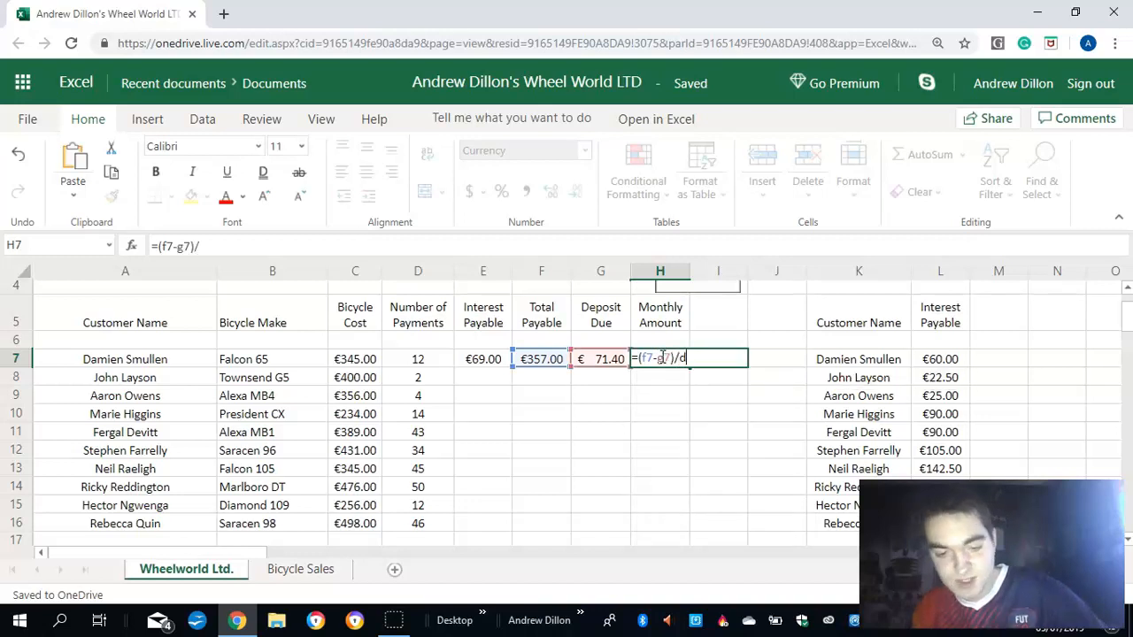
text(7)
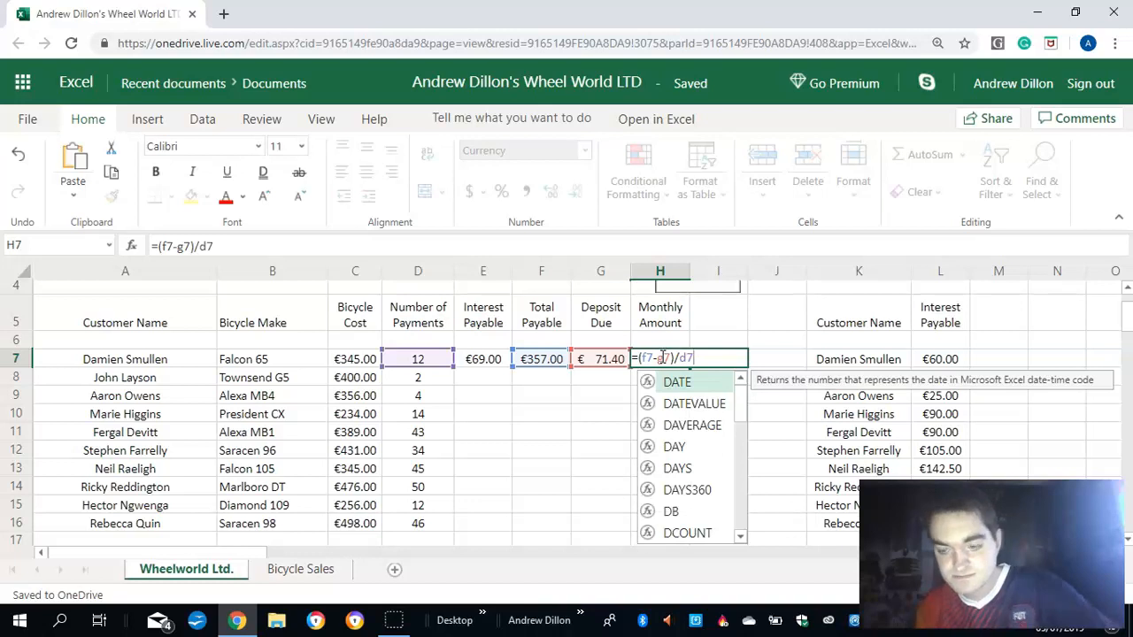
key(Return)
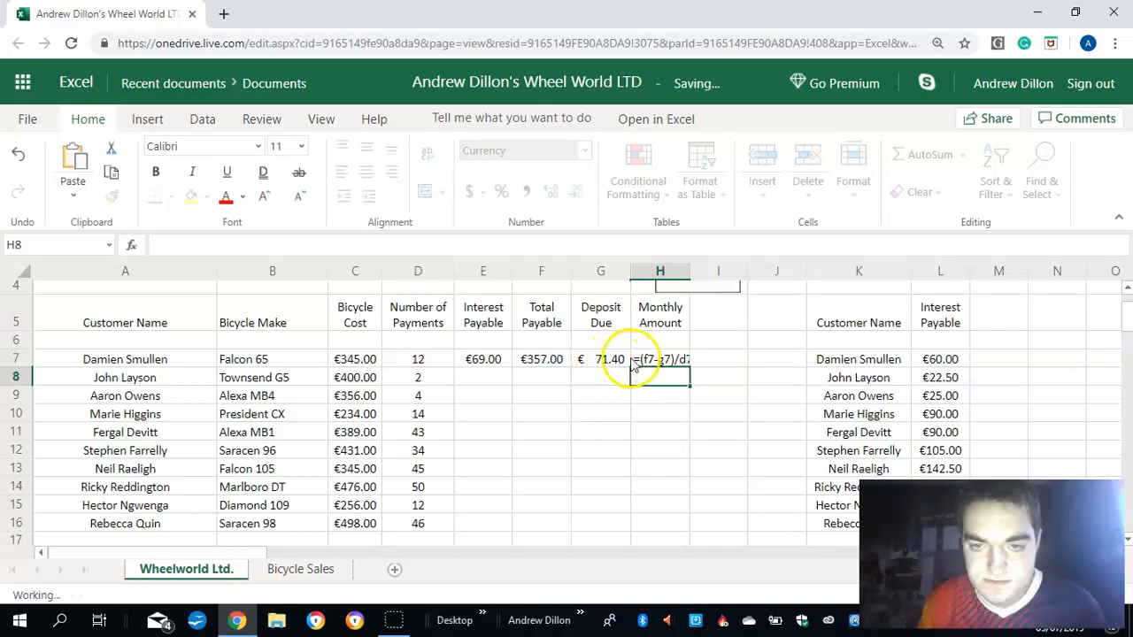
- Fill the interest payable and total payable formulas from cells E7 and F7 down to row 16
click(495, 360)
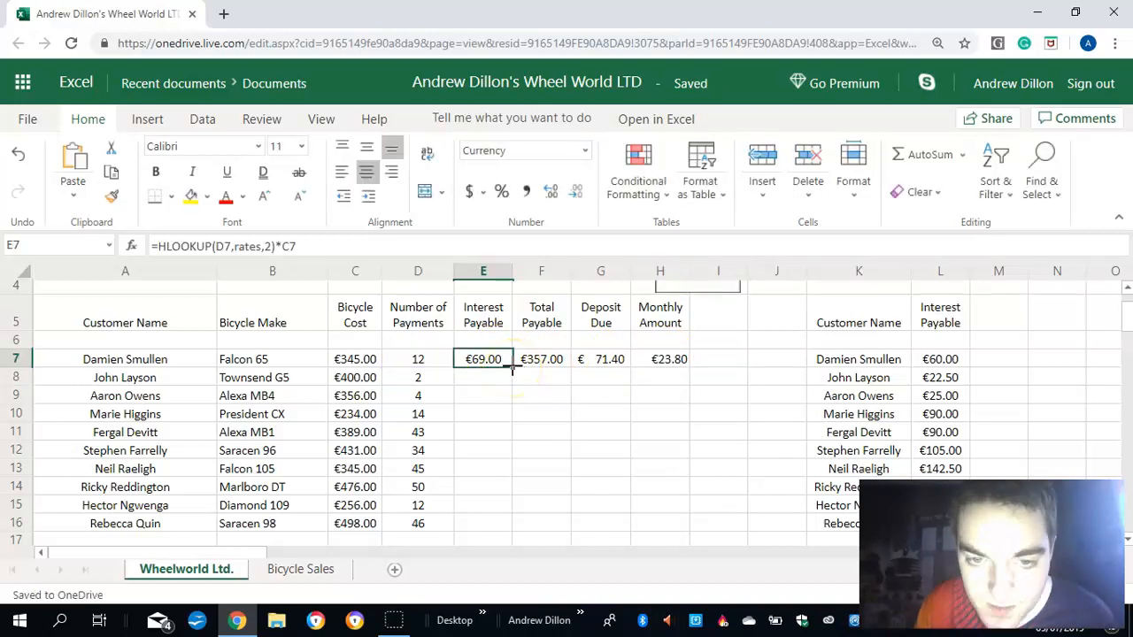
drag(513, 369, 475, 515)
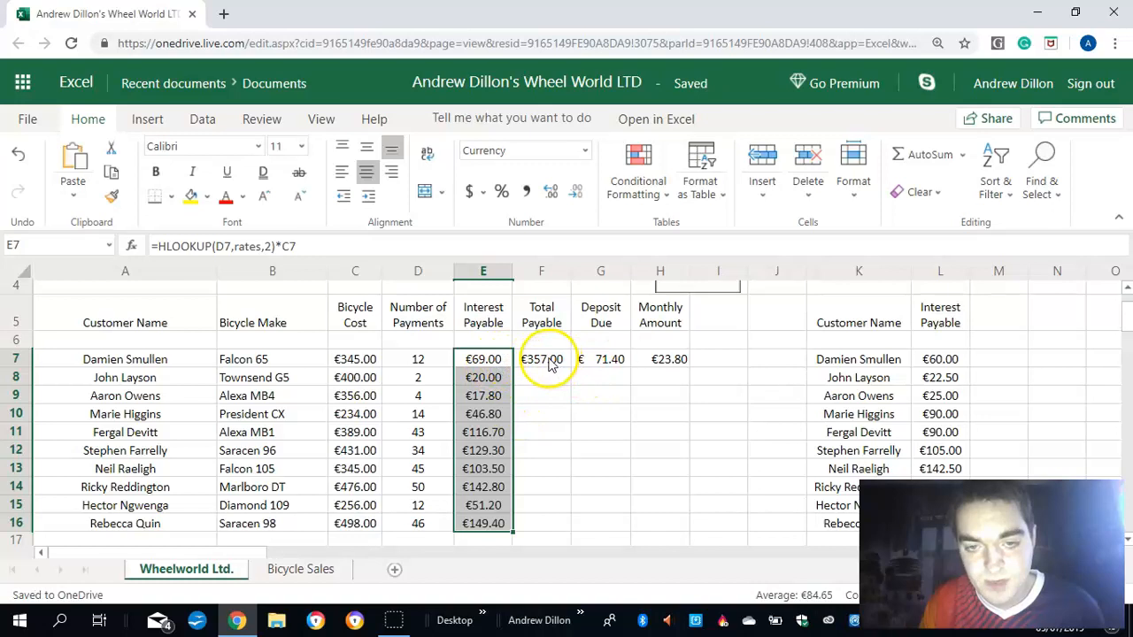
click(548, 363)
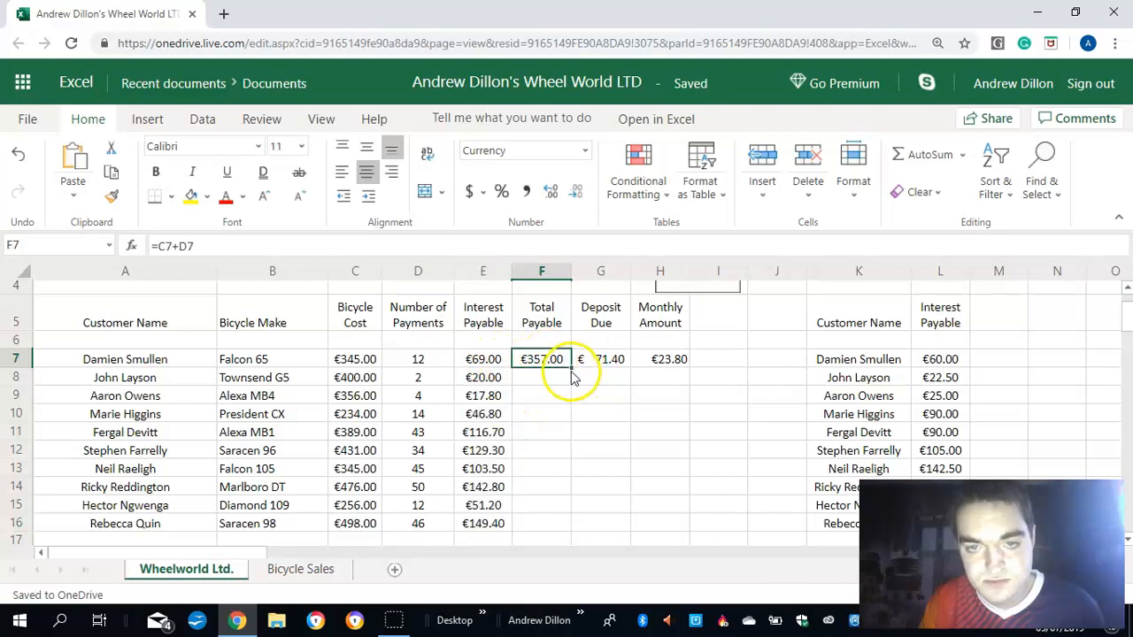
key(shift+Right)
drag(565, 483, 552, 519)
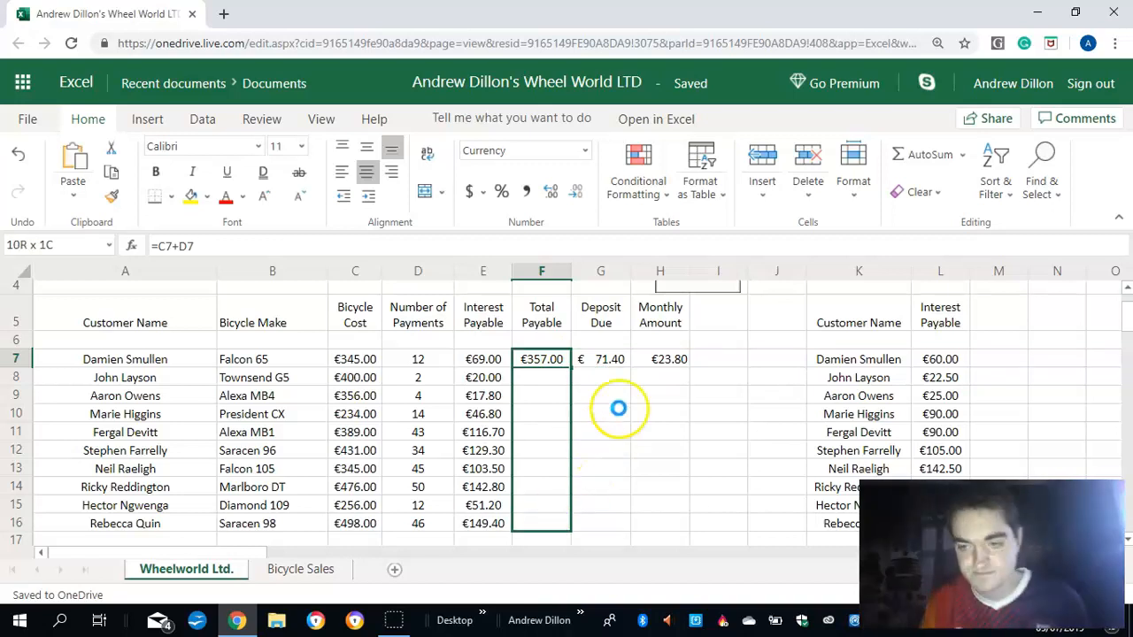
key(ctrl+d)
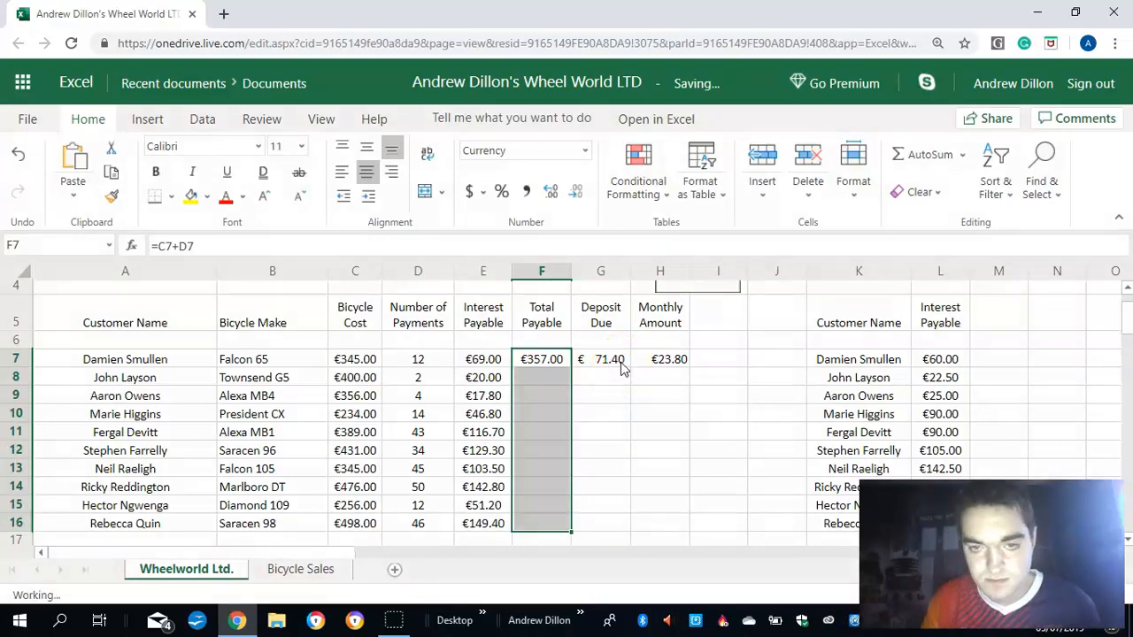
- Fill the deposit due and monthly amount formulas from cells G7 and H7 down to row 16
click(618, 359)
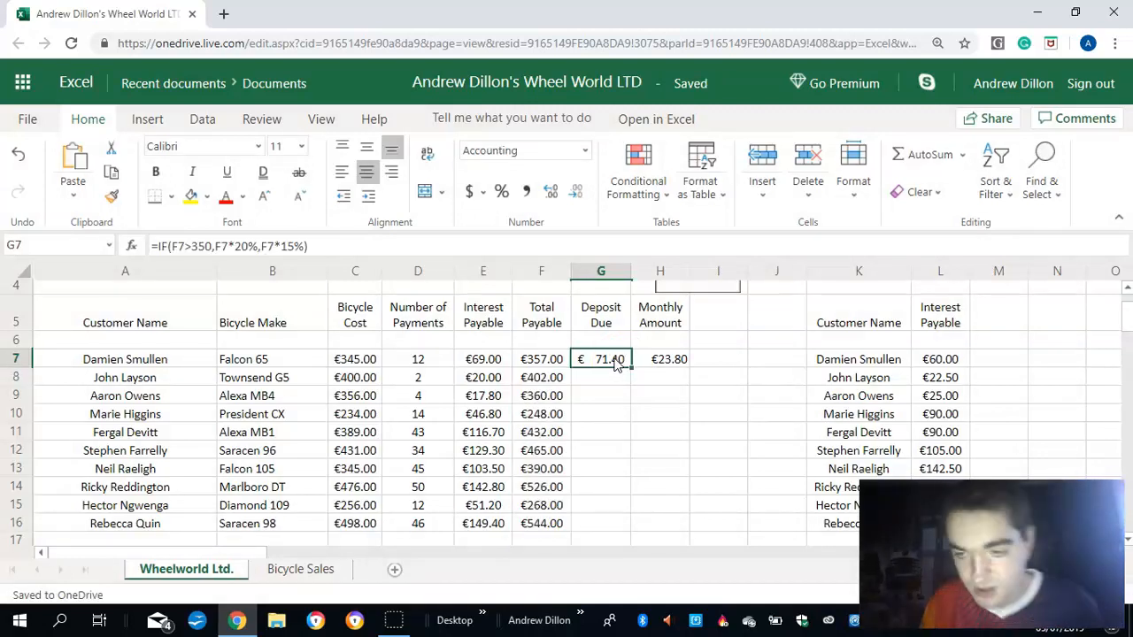
drag(630, 369, 629, 529)
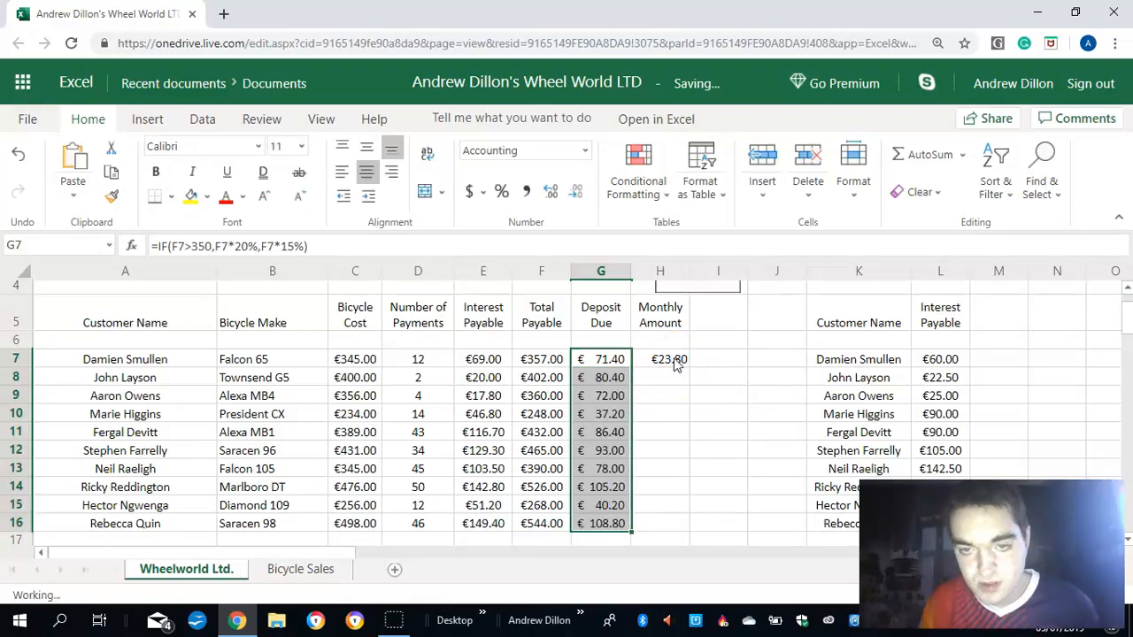
click(674, 363)
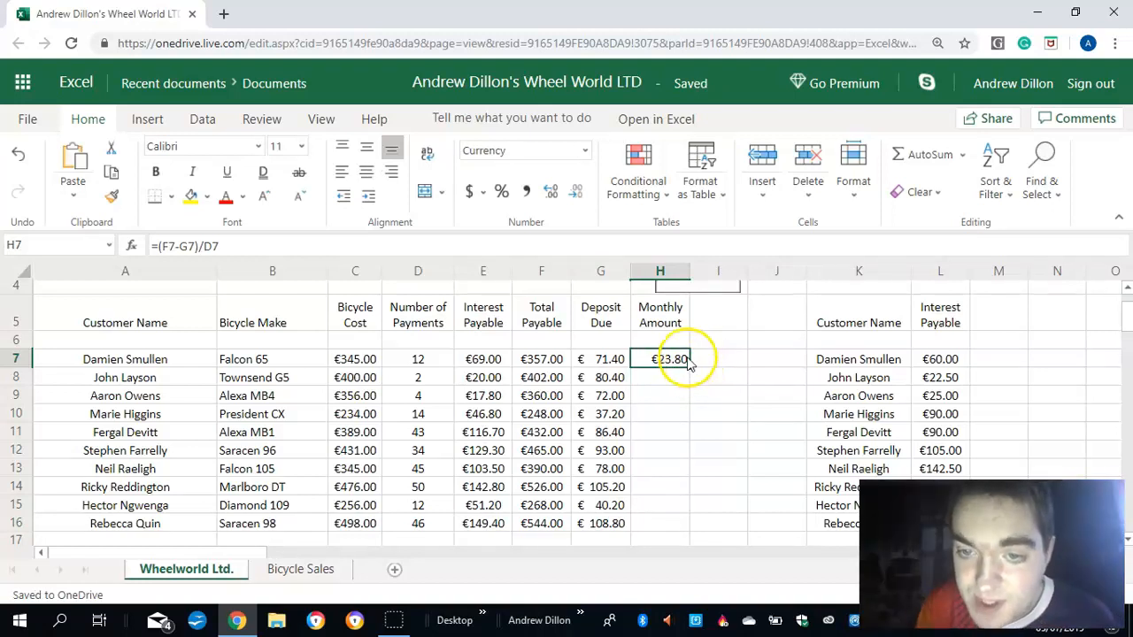
drag(689, 369, 681, 502)
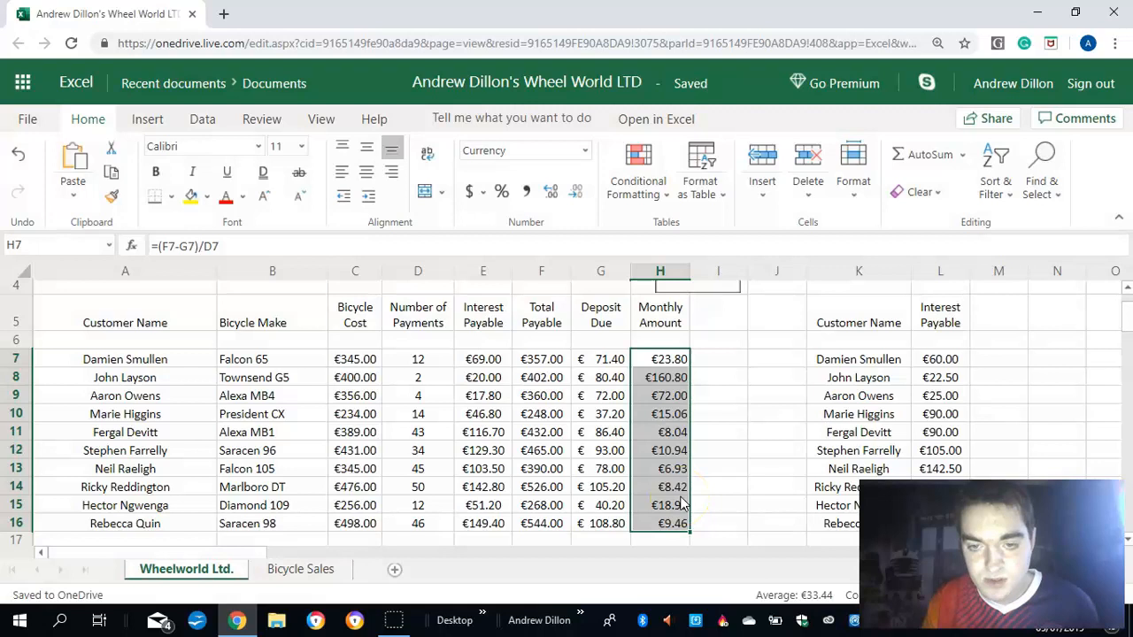
- Update the first three interest payable values in the separate customer list: 69.00 in L7, 20.00 in L8 and 17.80 in L9
click(940, 361)
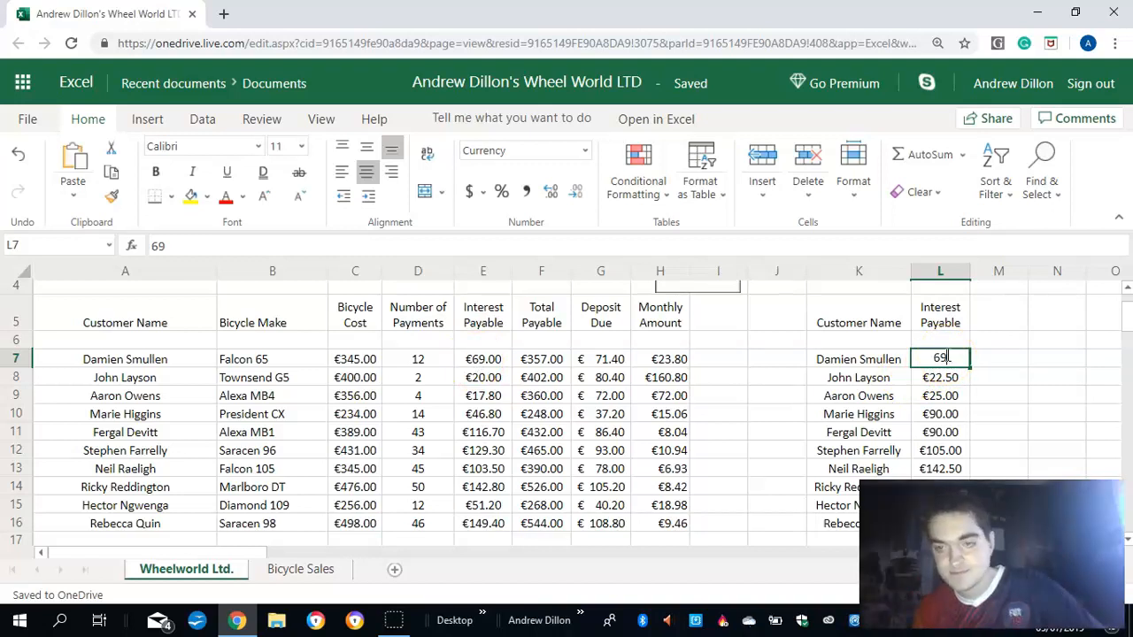
text(.00)
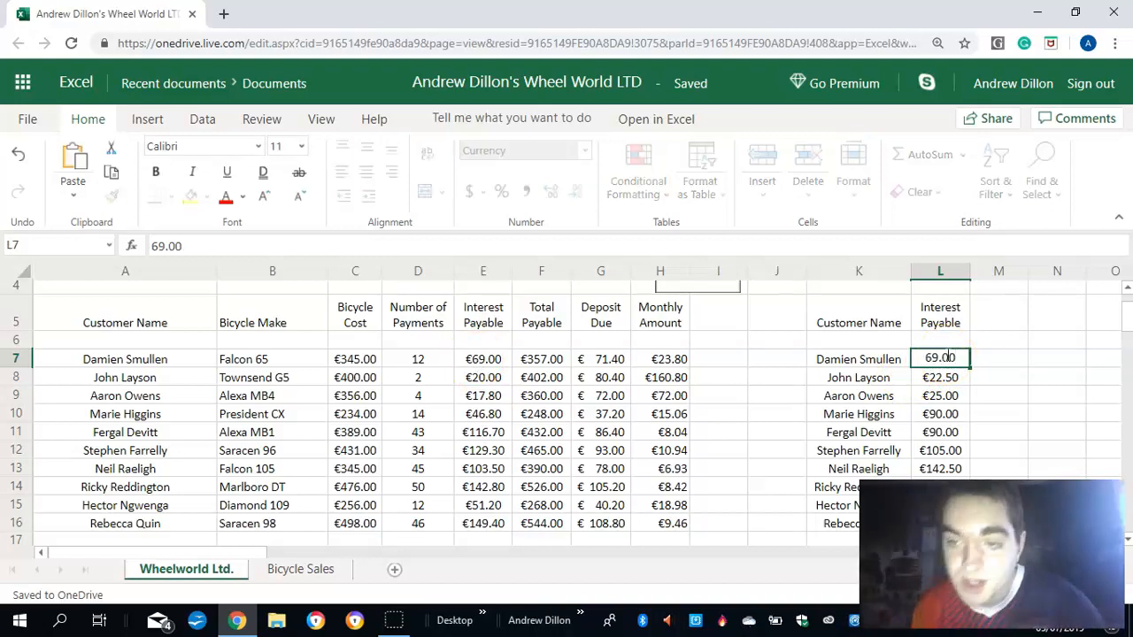
key(Return)
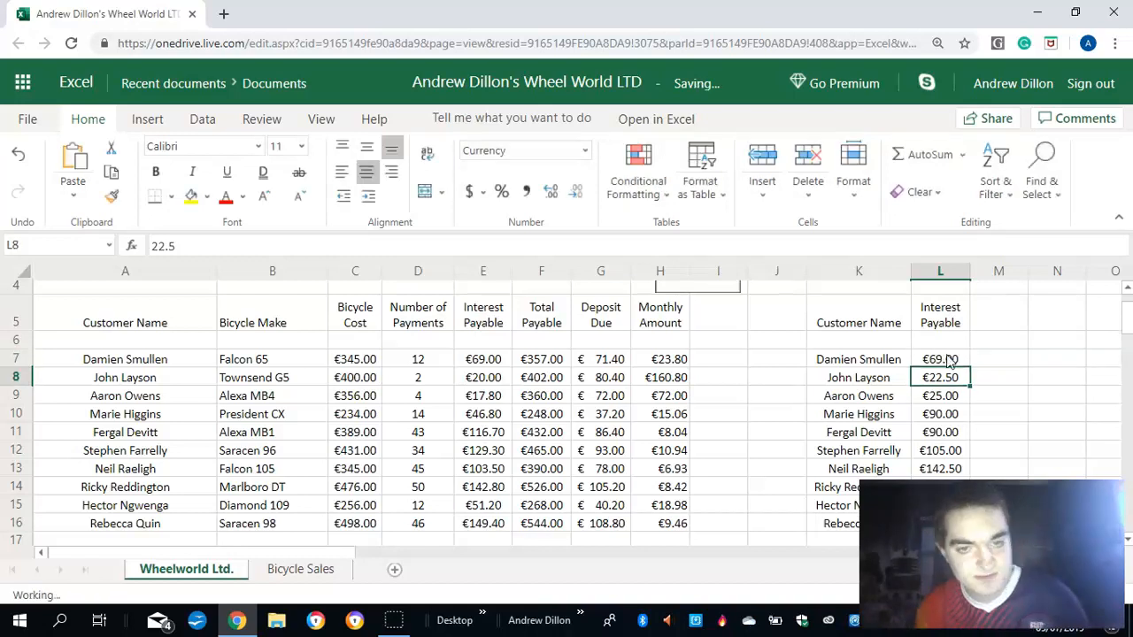
text(20)
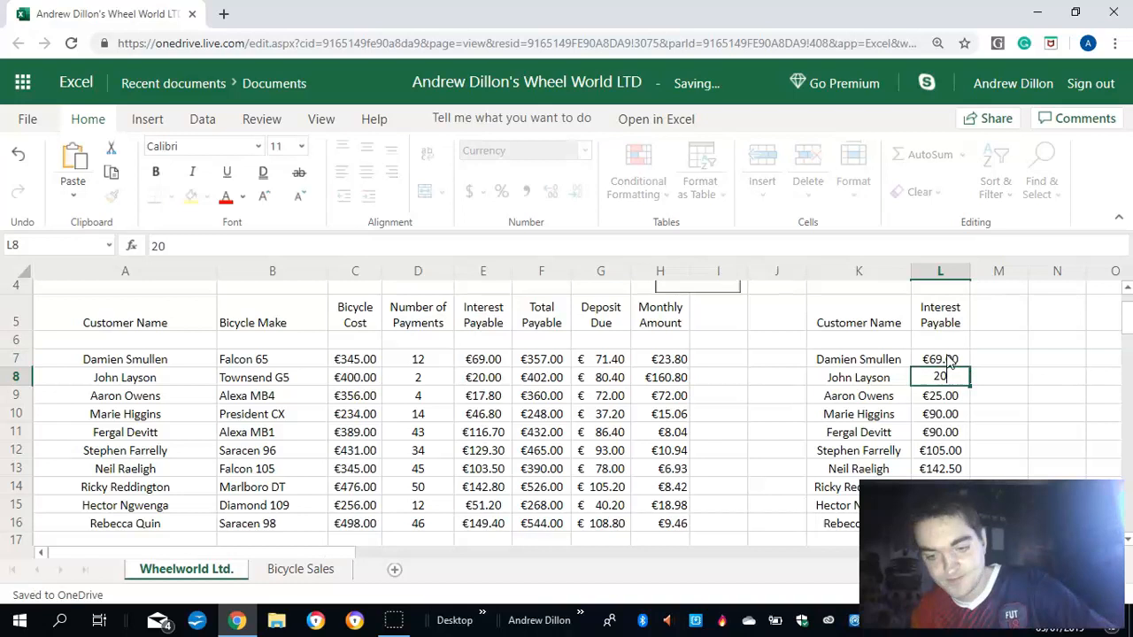
key(Return)
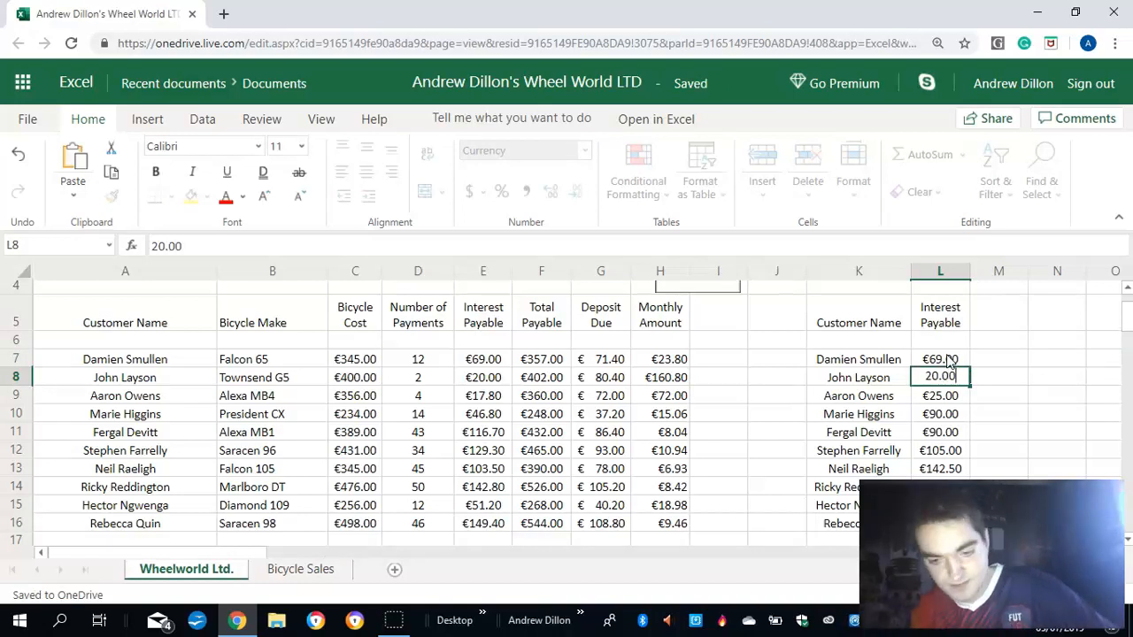
text(17.80)
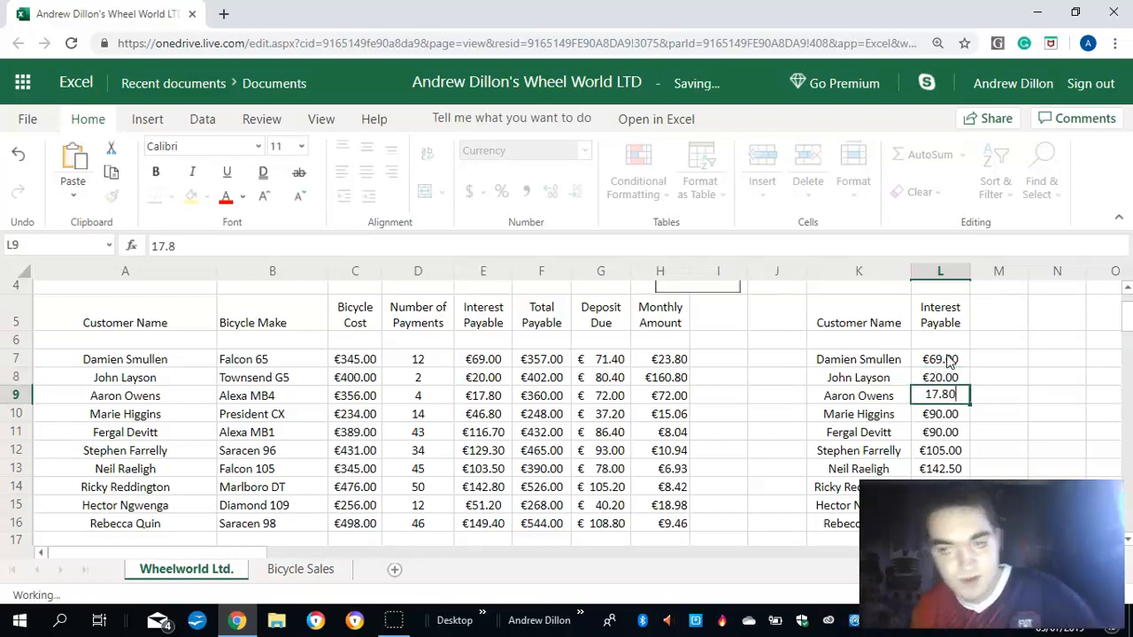
key(Return)
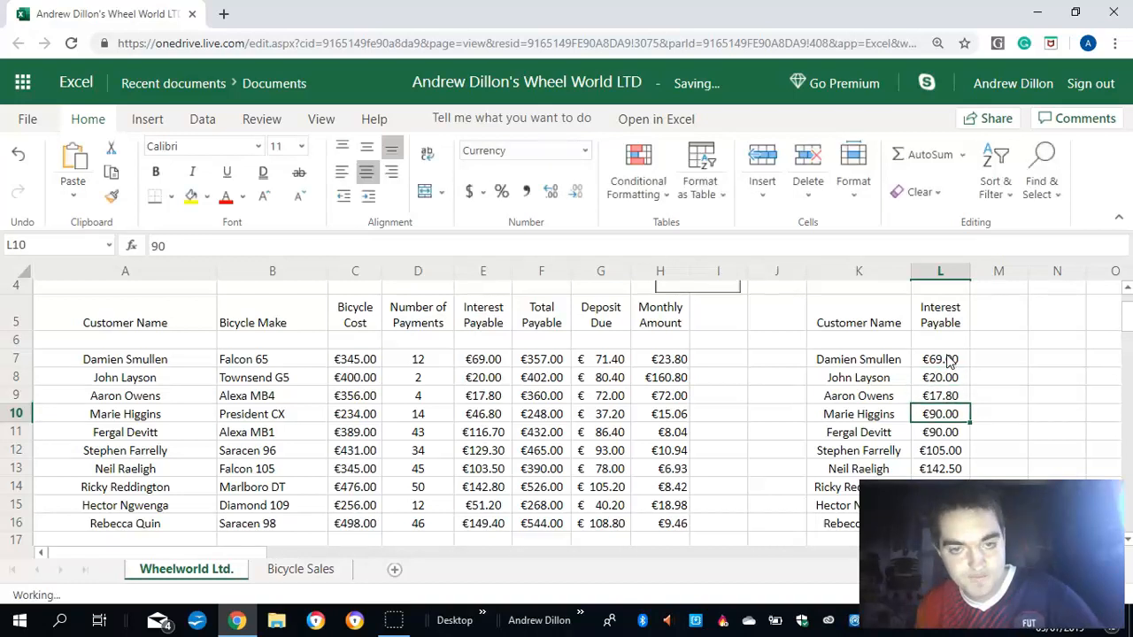
- Update the fourth and fifth interest payable values in the separate customer list to 46.80 in L10 and 116.70 in L11
text(46.)
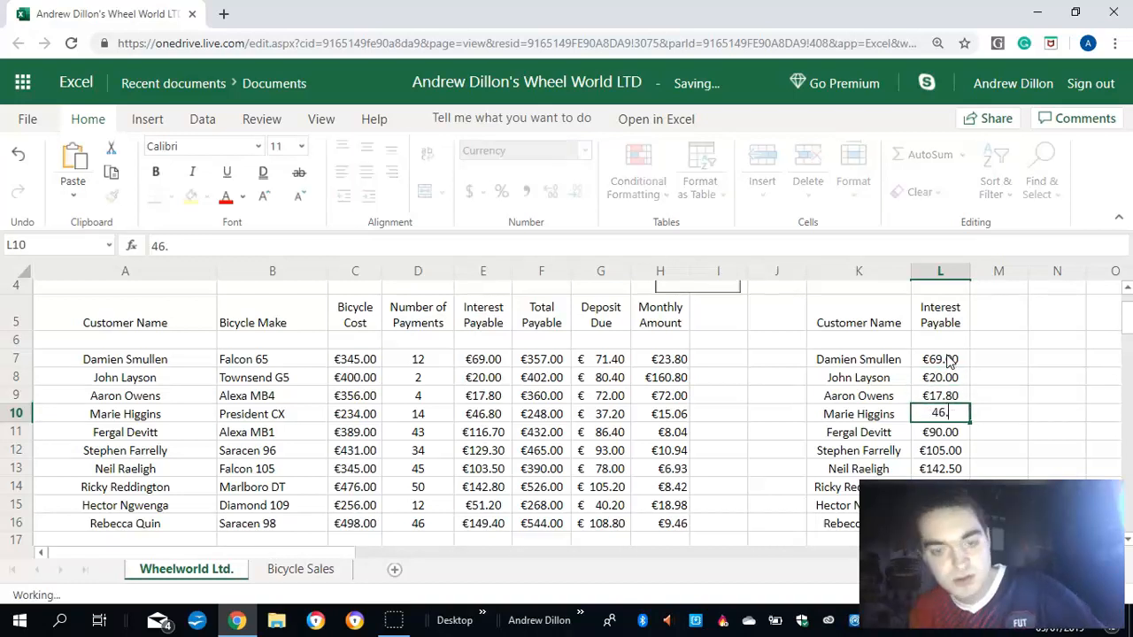
text(80)
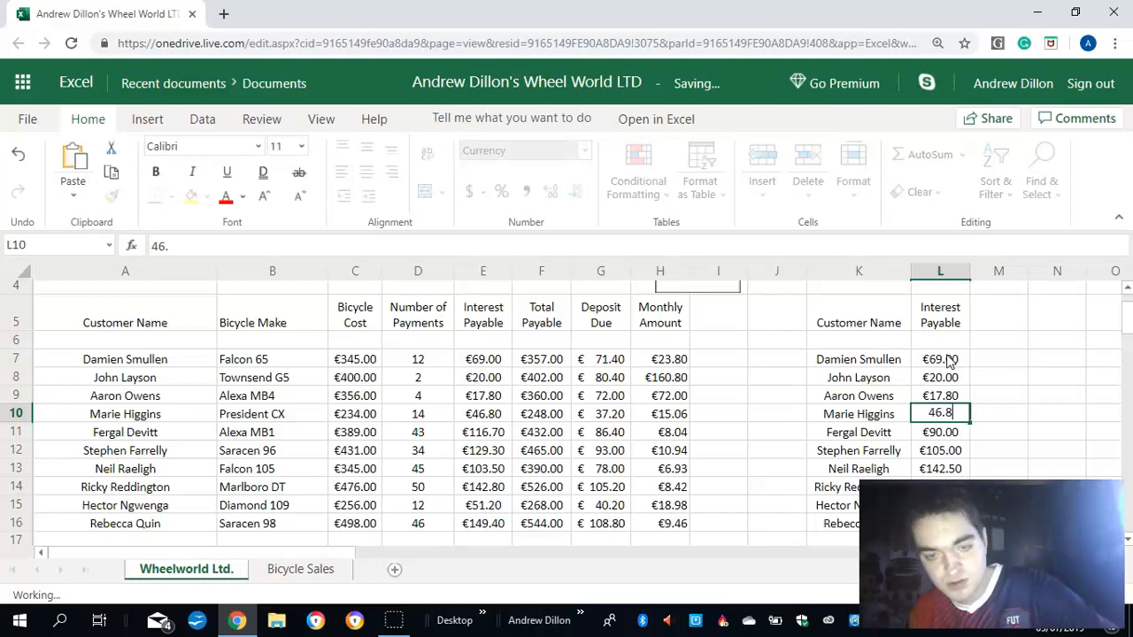
key(Return)
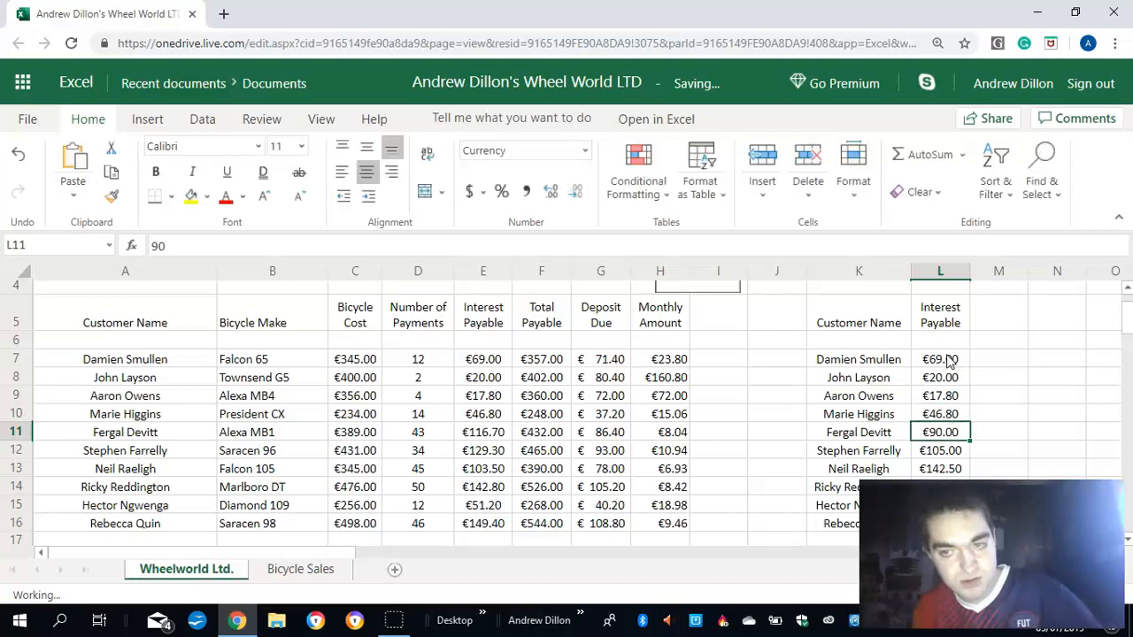
text(116.70)
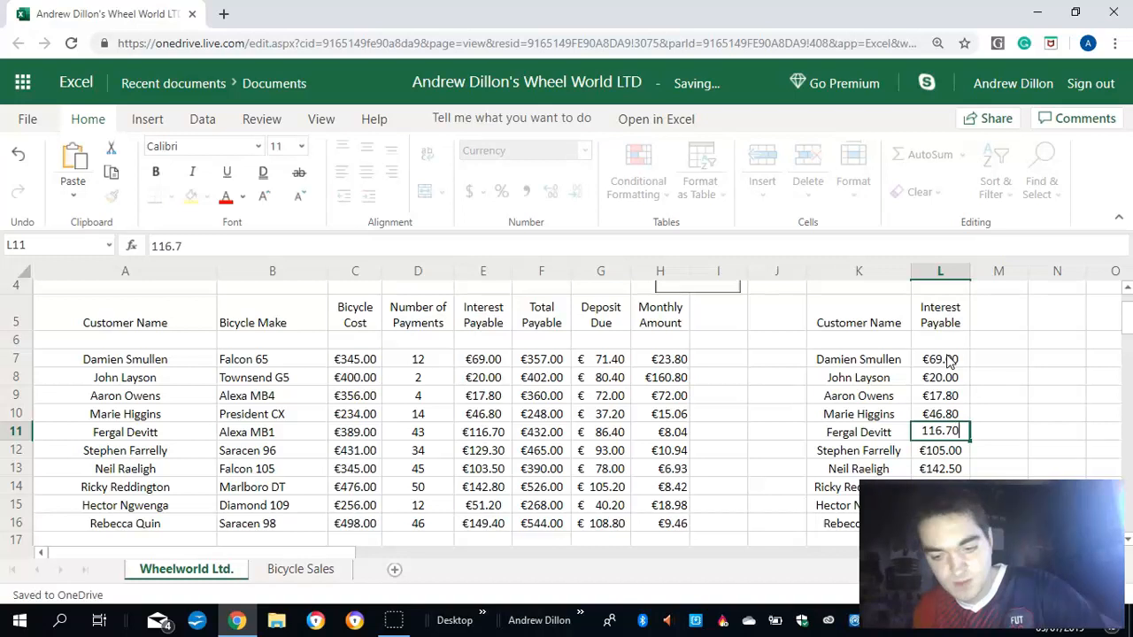
key(Return)
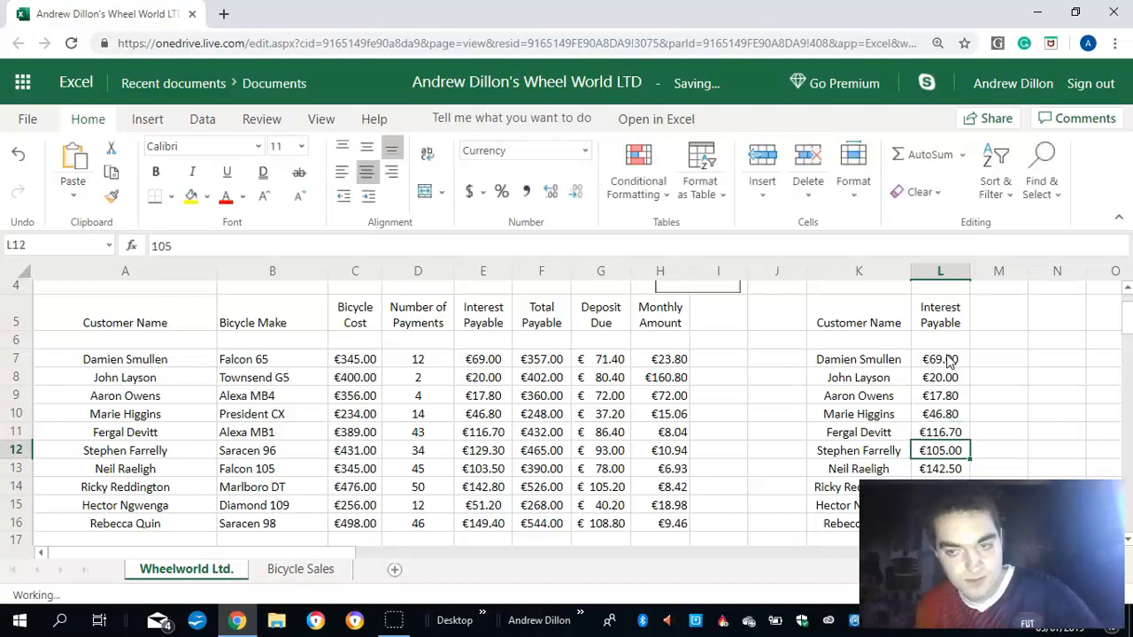
- Update the sixth and seventh interest payable values in the separate customer list to 129.30 in L12 and 103.50 in L13
text(129.)
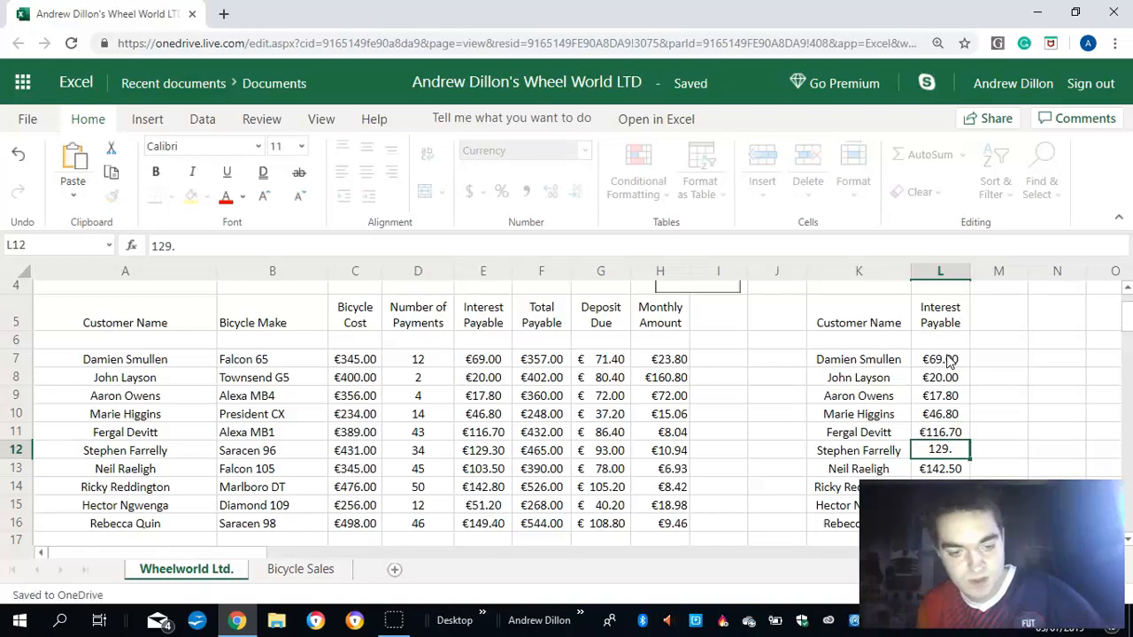
text(30)
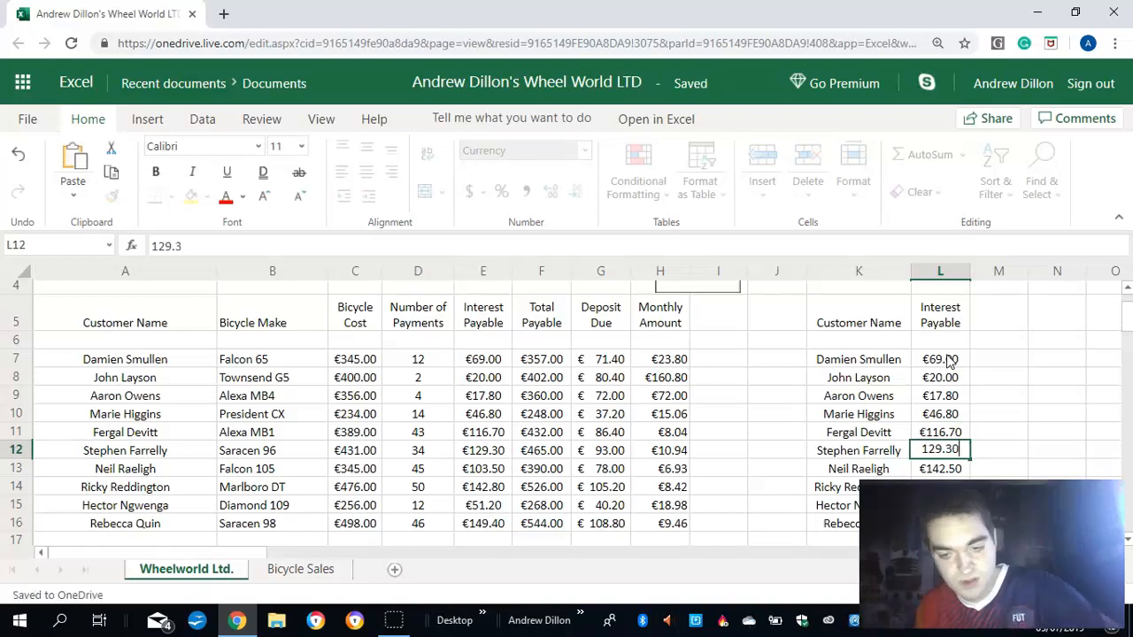
key(Return)
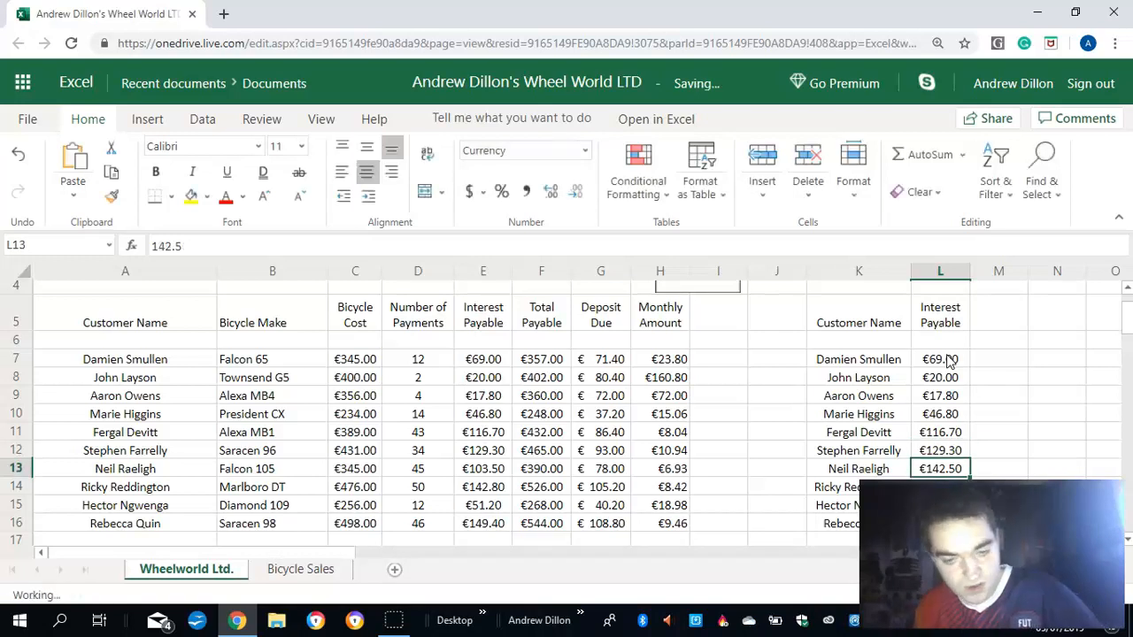
text(103.5)
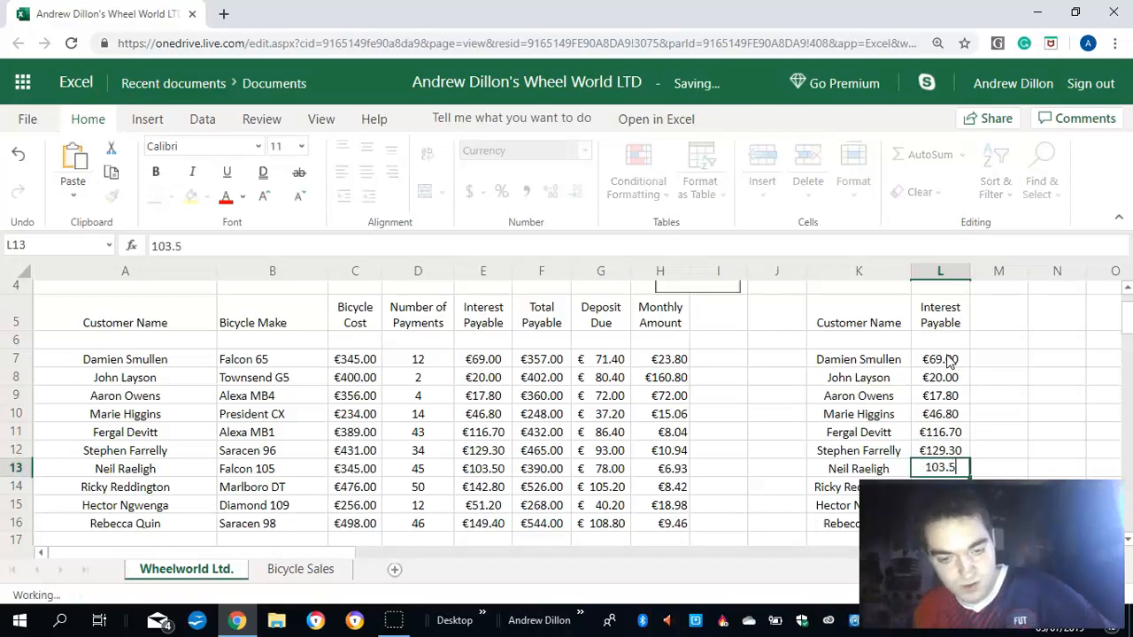
key(Return)
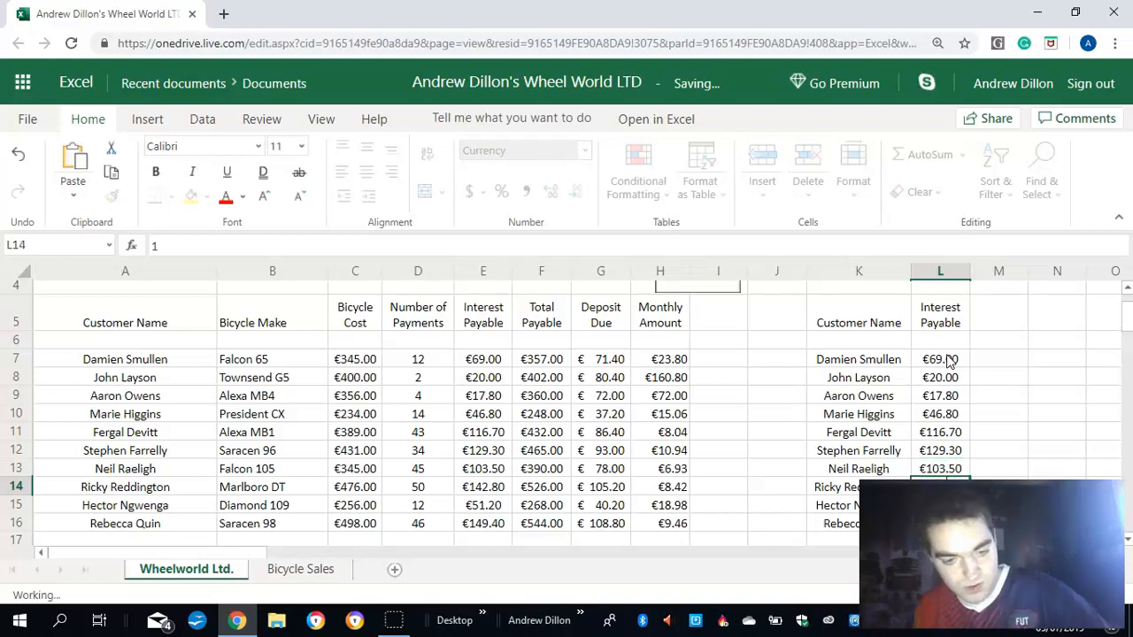
- Update the last three interest payable values in the separate customer list: 142.80 in L14, 51.20 in L15 and 149.40 in L16
text(142.8)
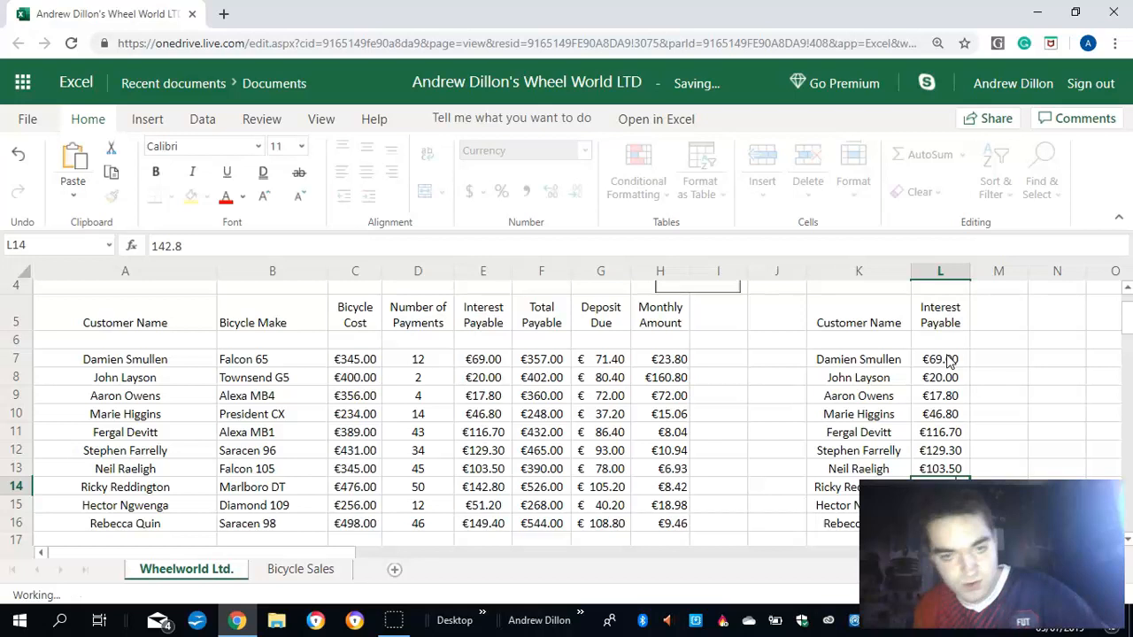
key(Return)
text(51.)
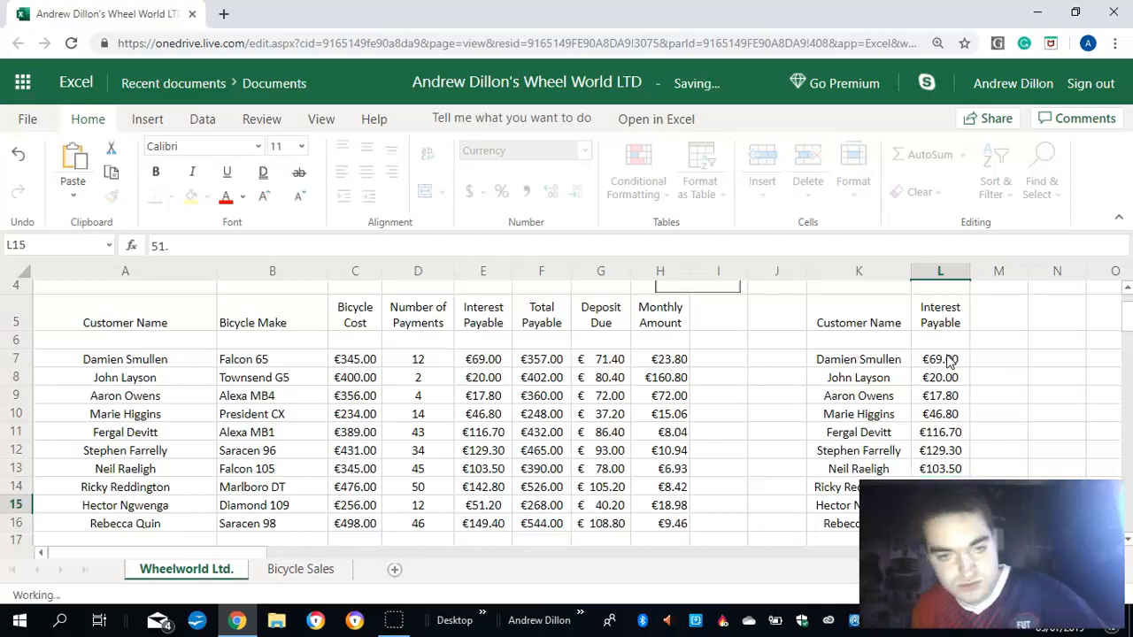
text(20)
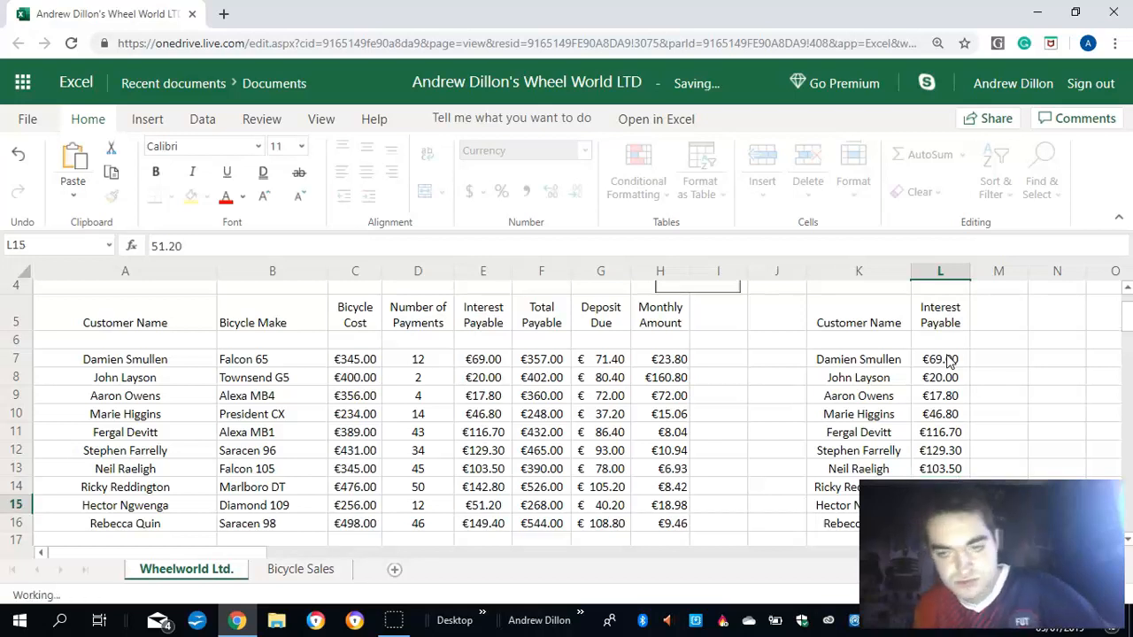
key(Return)
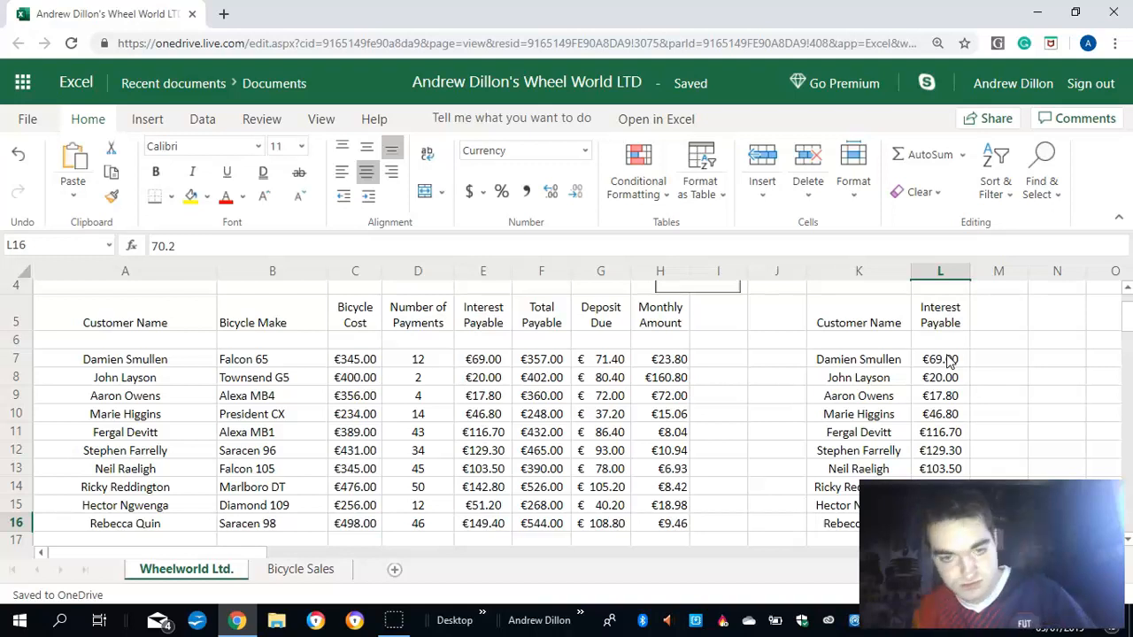
text(149.)
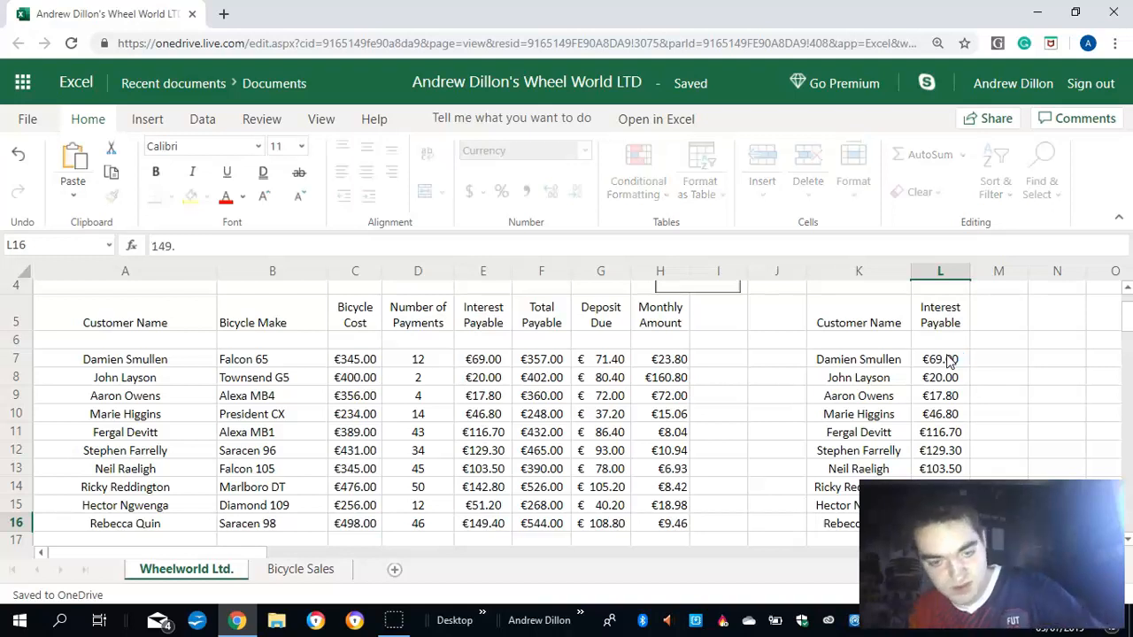
text(40)
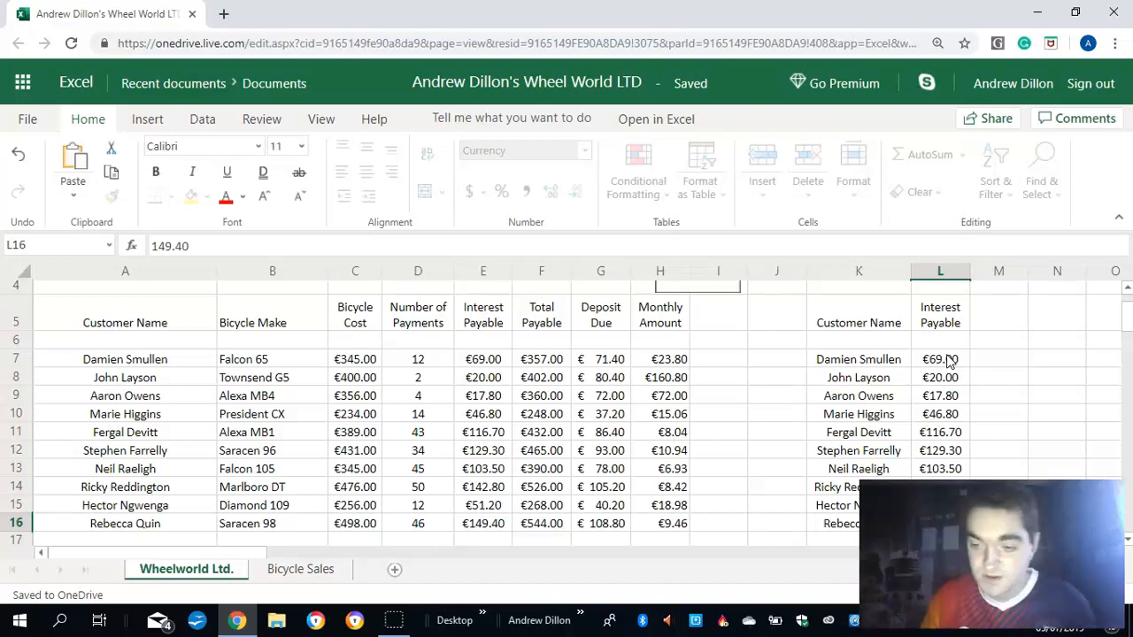
key(Return)
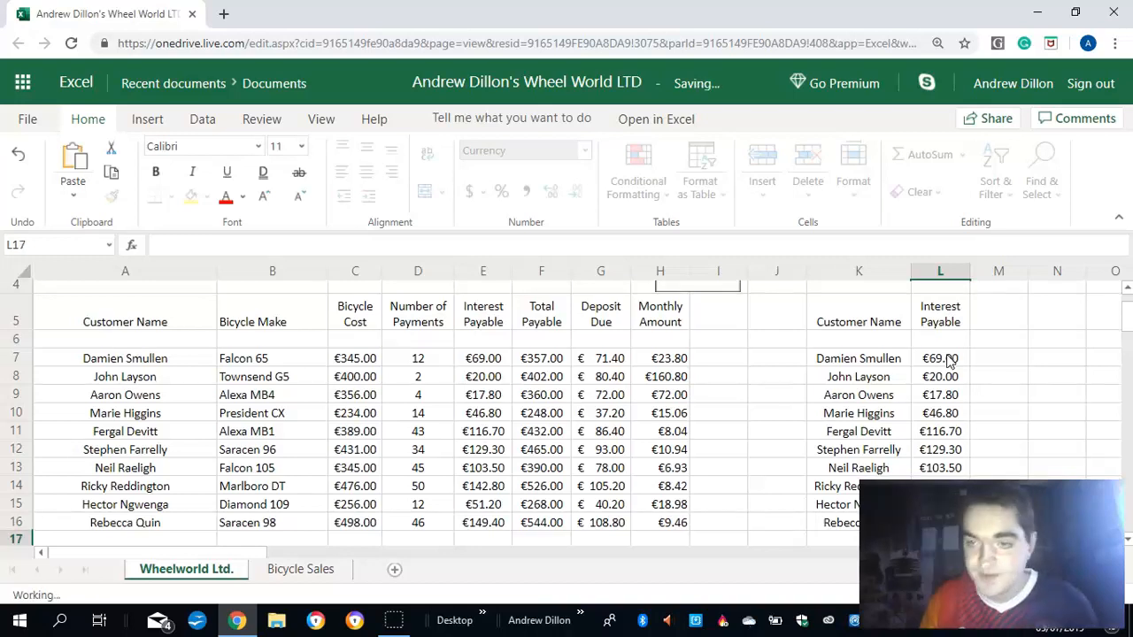
- Fill the customer name column of the main table, cells A5 to A16, with the standard orange colour
click(828, 361)
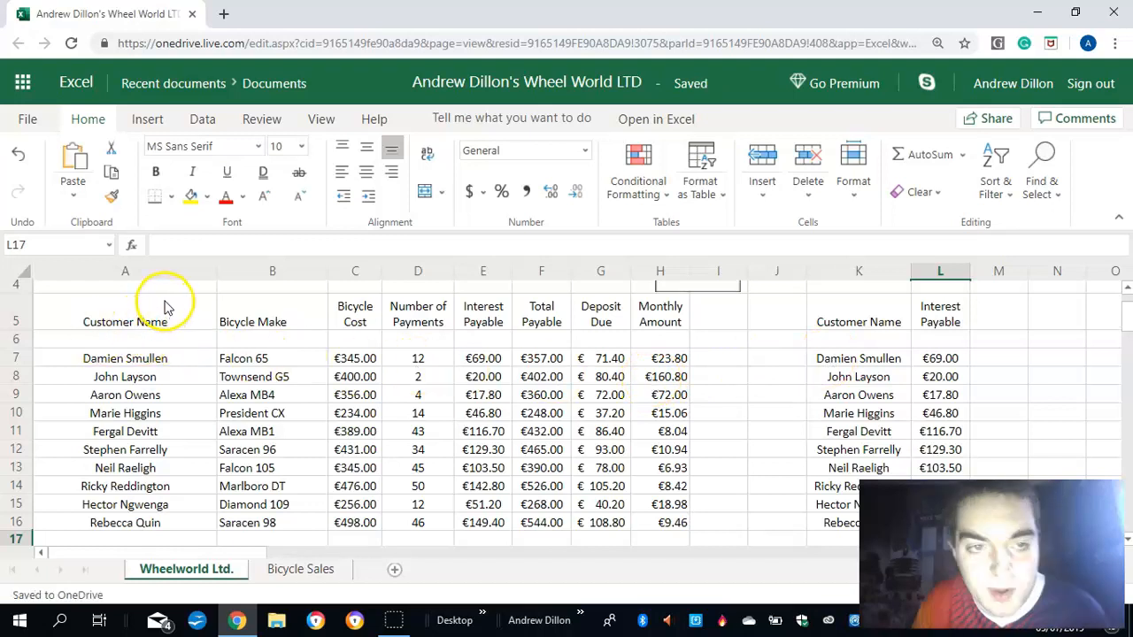
click(149, 323)
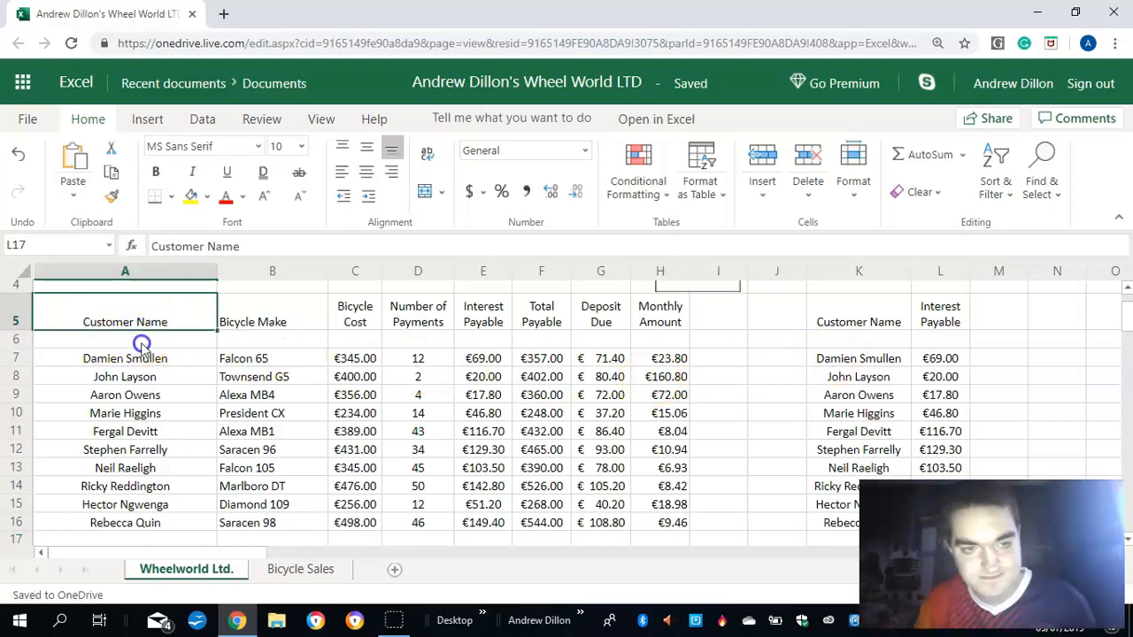
drag(160, 453, 166, 525)
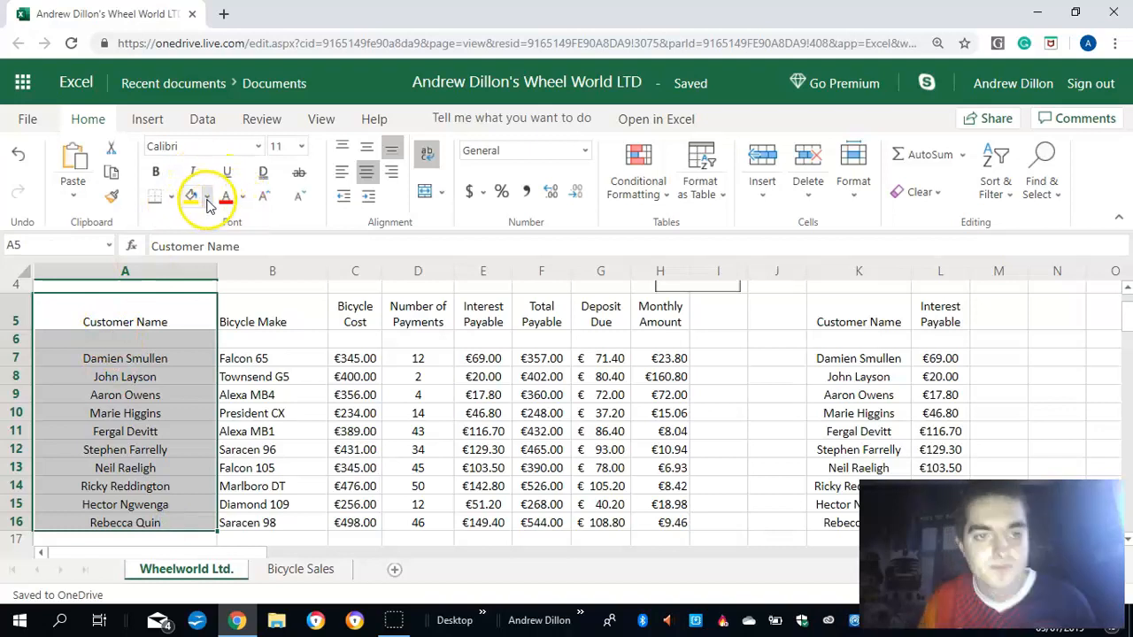
click(855, 198)
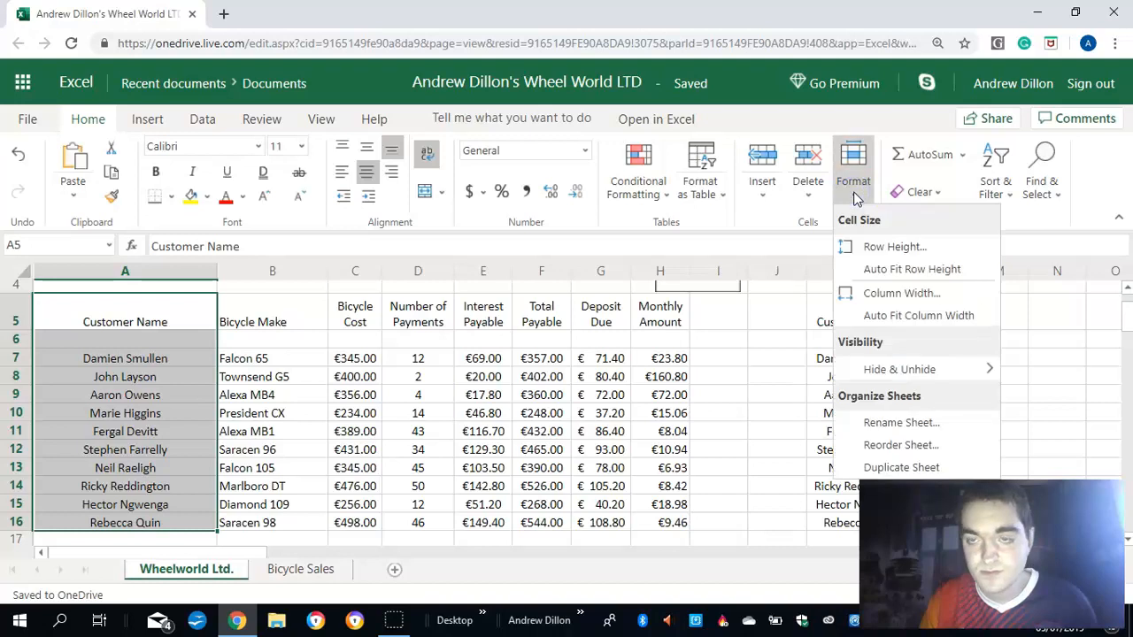
click(854, 193)
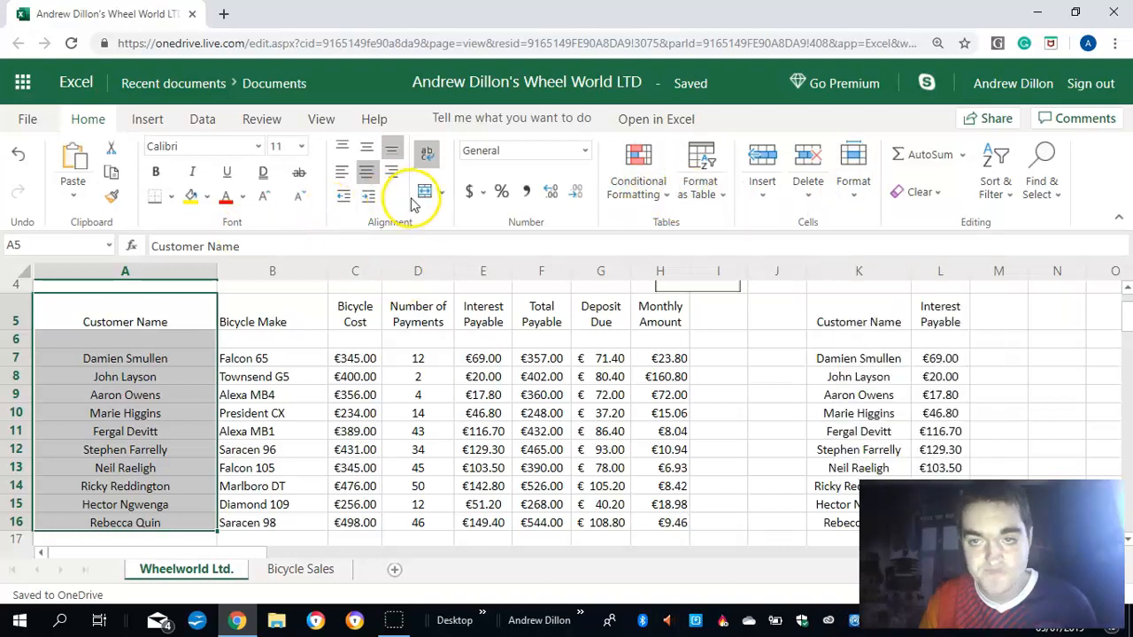
click(209, 202)
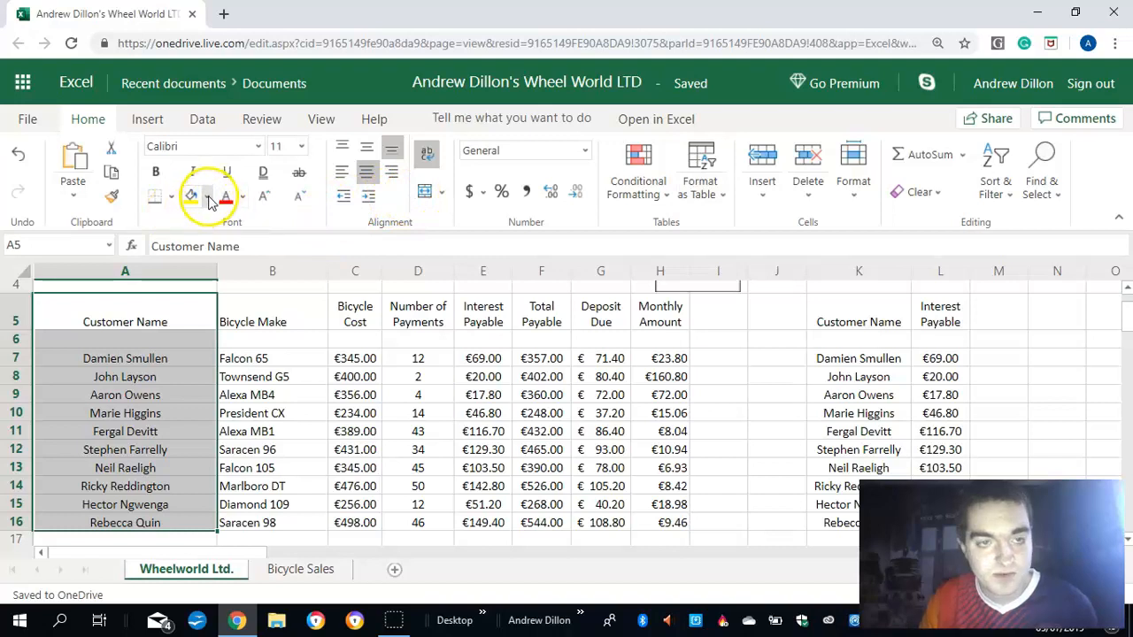
click(209, 202)
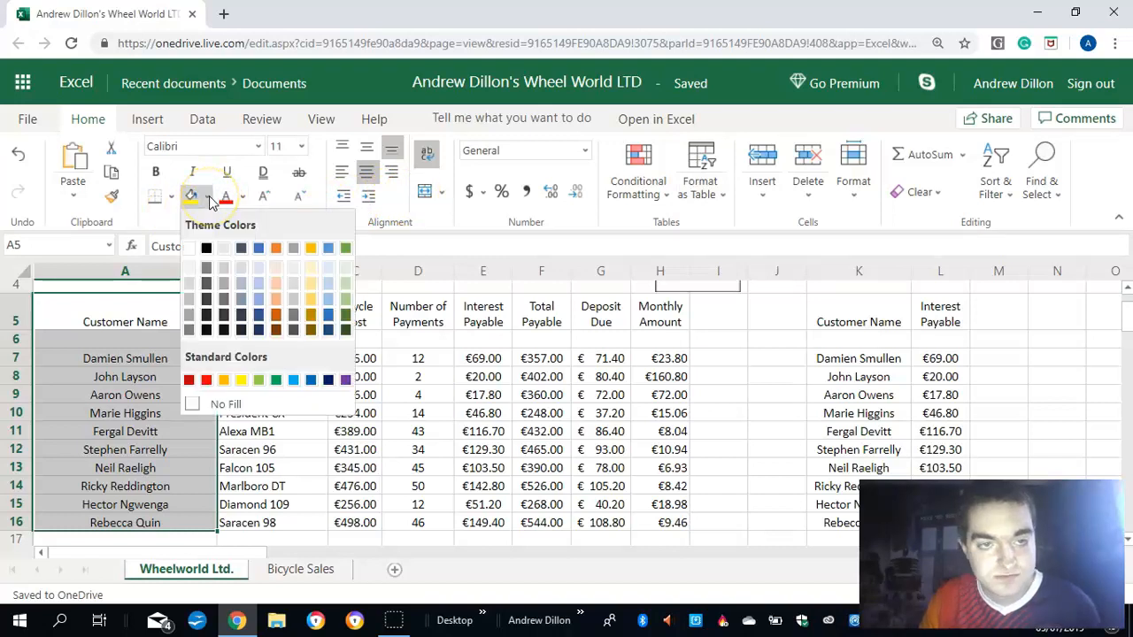
click(227, 381)
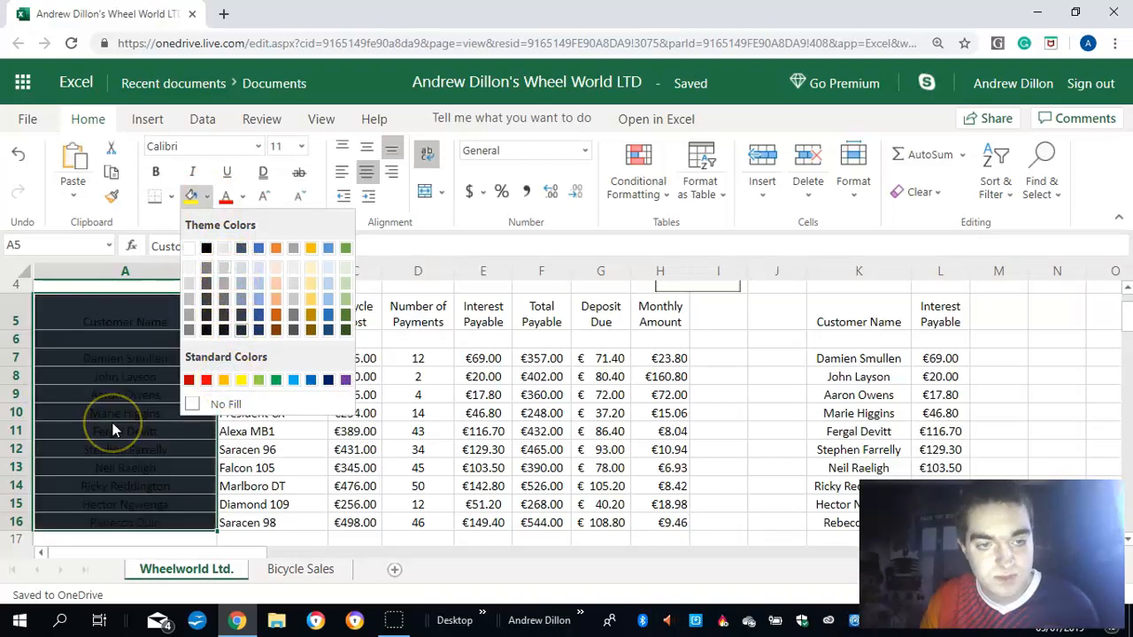
- Add a bottom border to the bicycle and payment data in cells B5 to H16
click(272, 323)
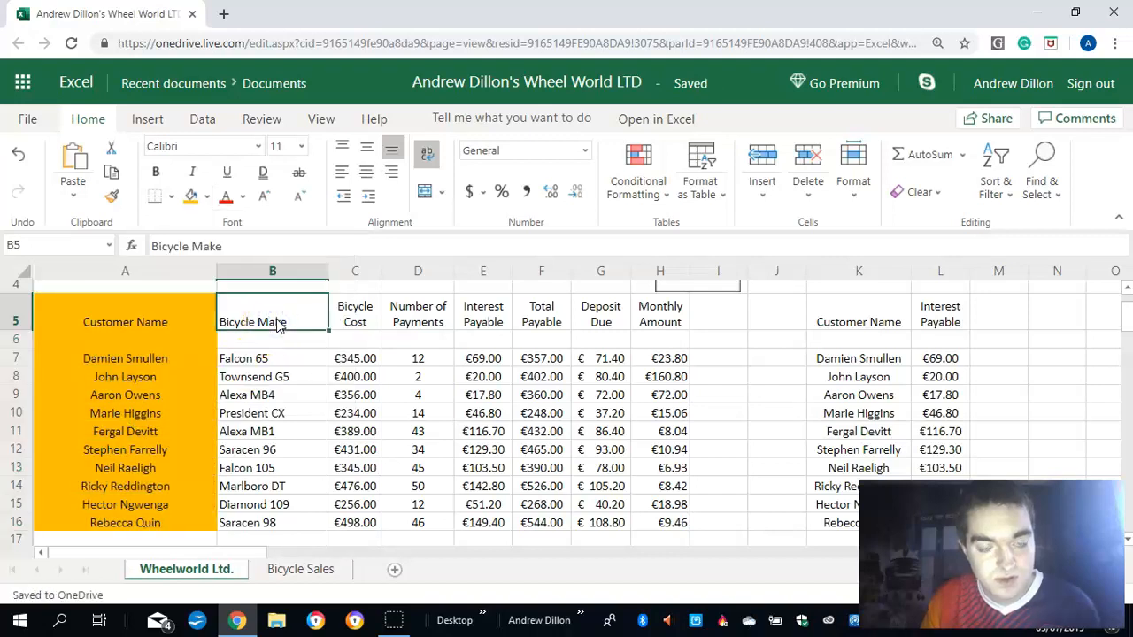
drag(298, 356, 658, 518)
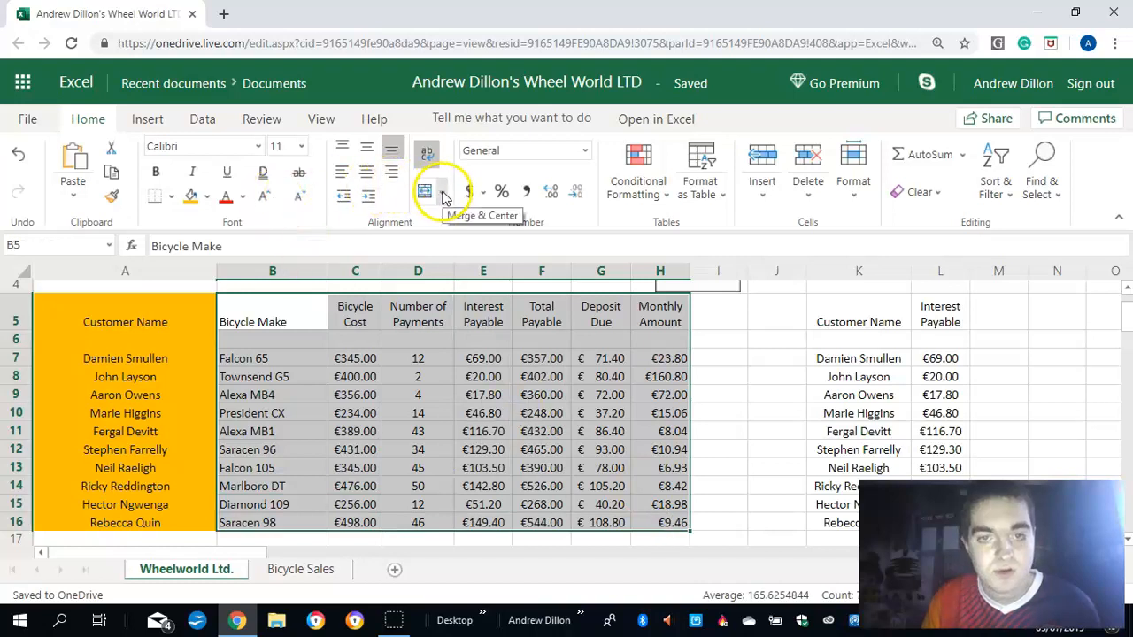
click(171, 196)
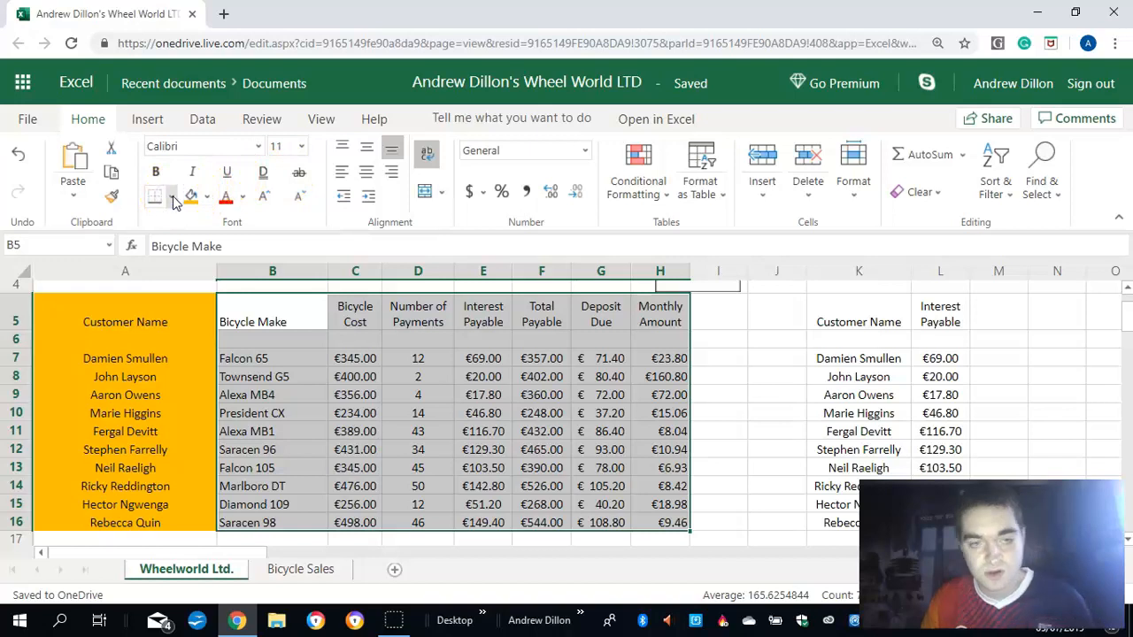
click(173, 197)
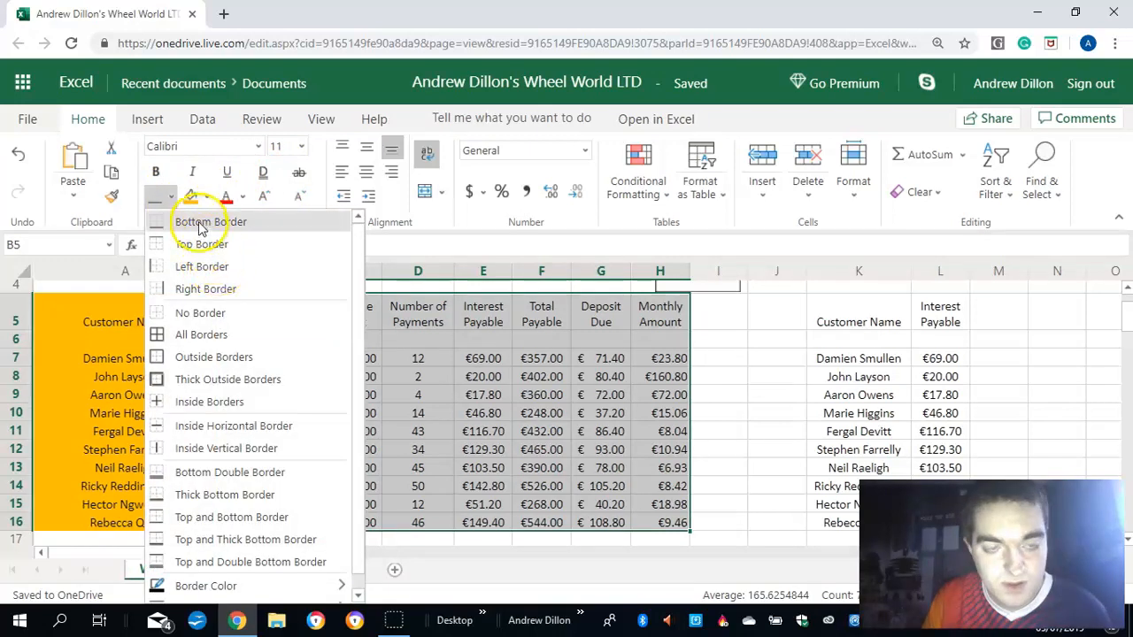
click(173, 200)
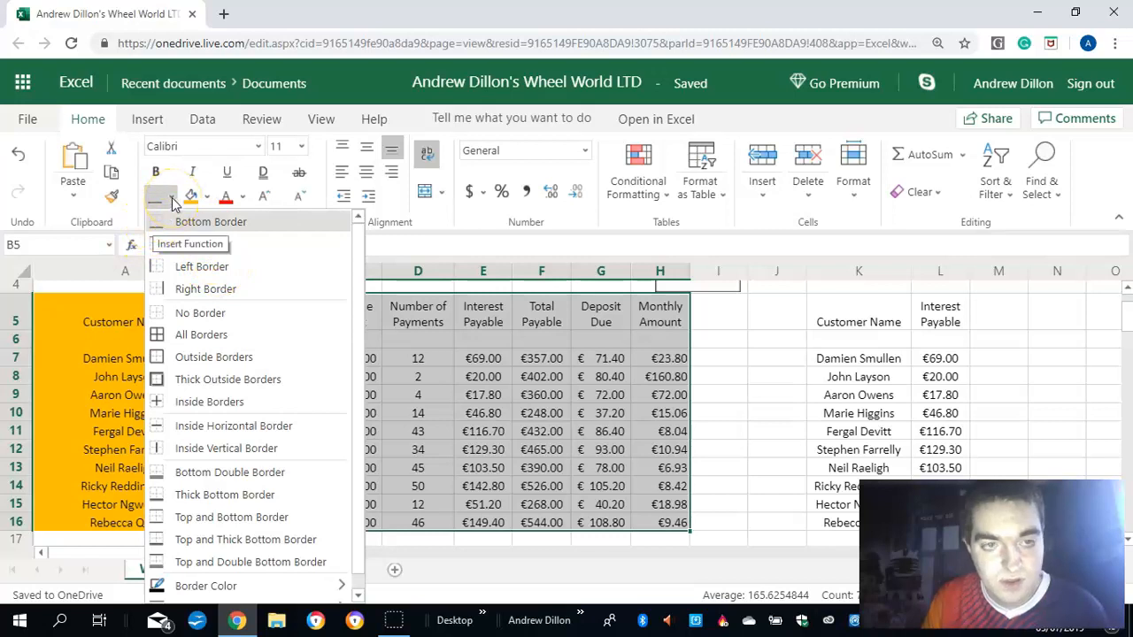
click(173, 200)
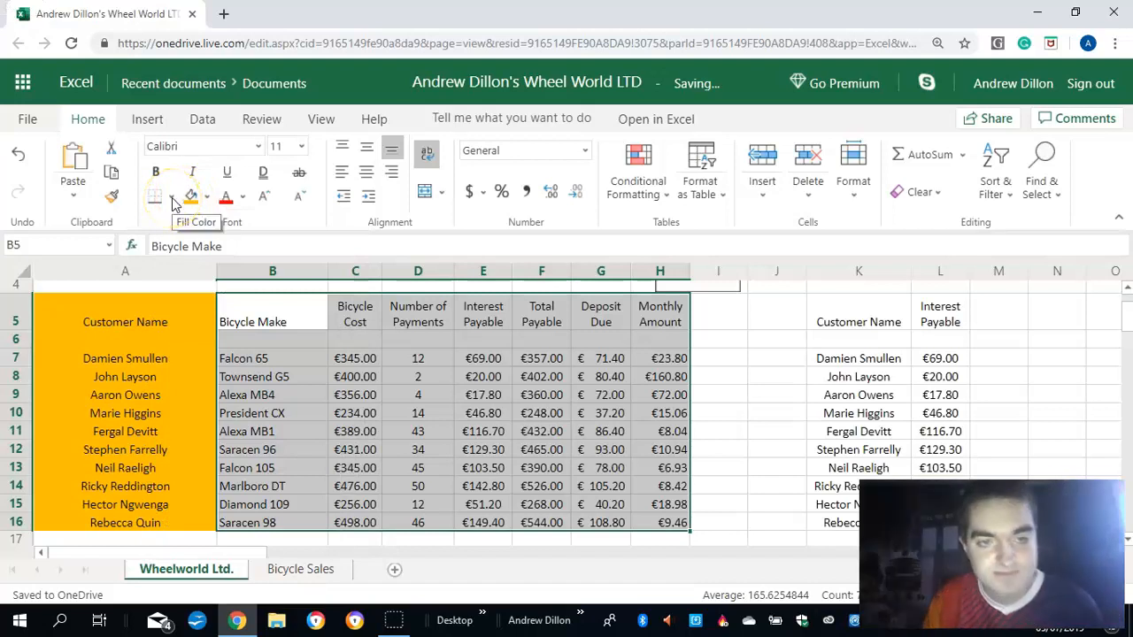
click(162, 469)
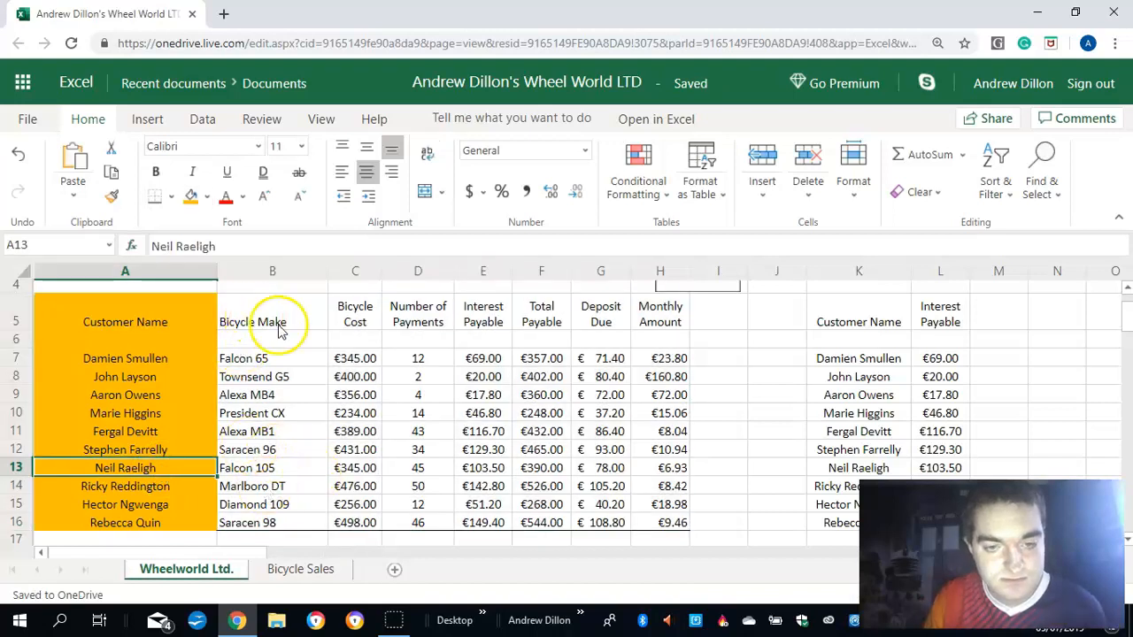
- Add a left border and a top border around the bicycle and payment data in cells B5 to H16
drag(692, 512, 673, 524)
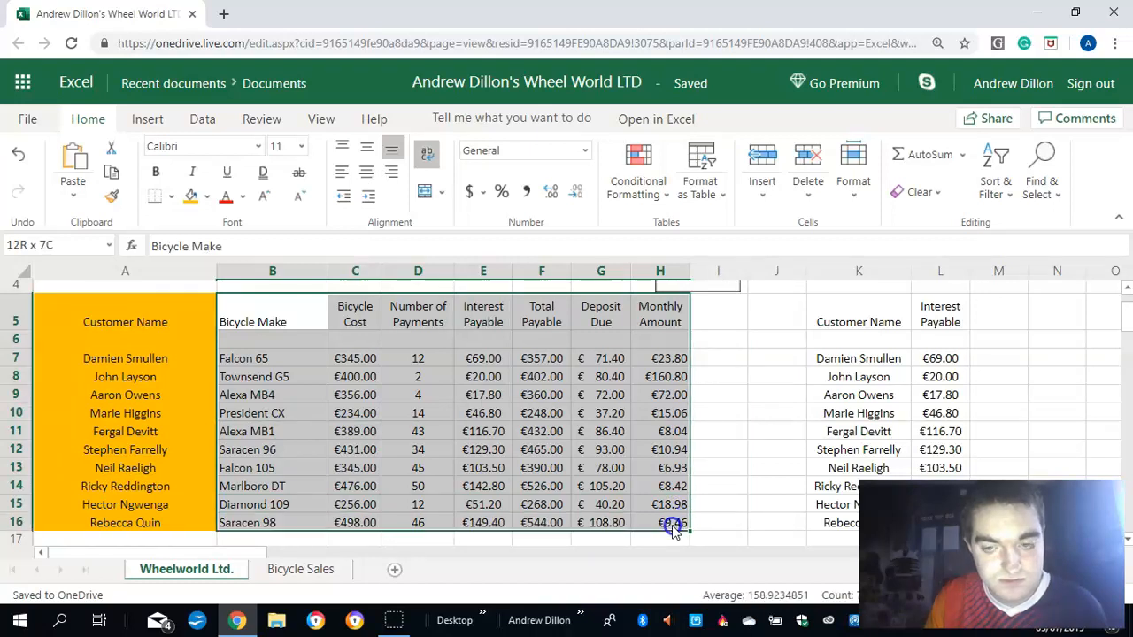
click(161, 194)
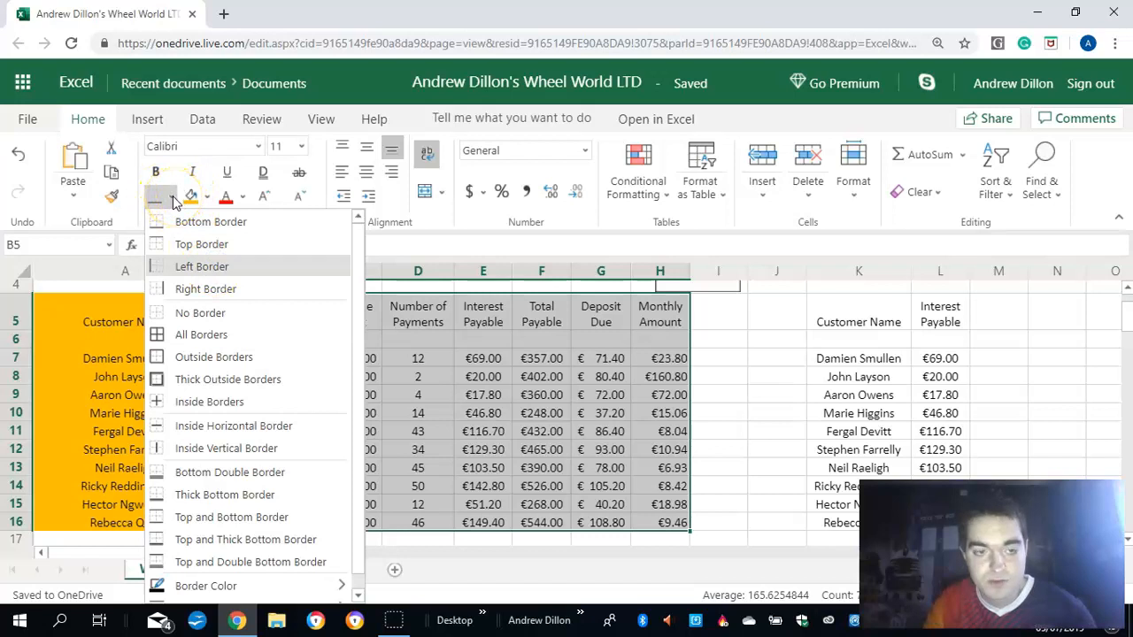
key(Return)
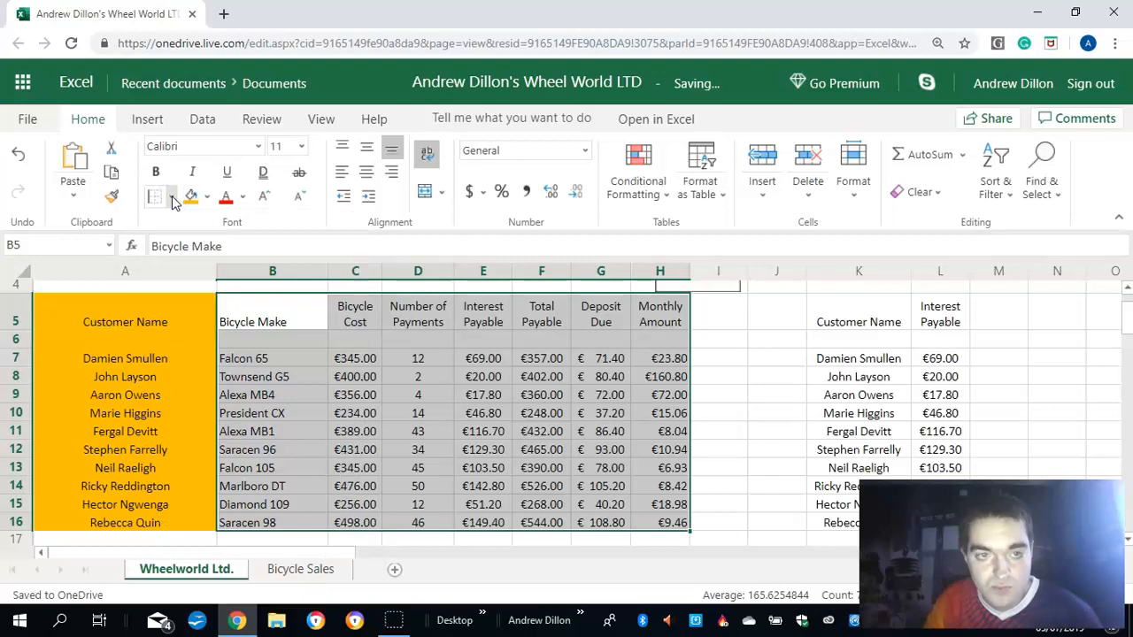
click(173, 199)
click(173, 196)
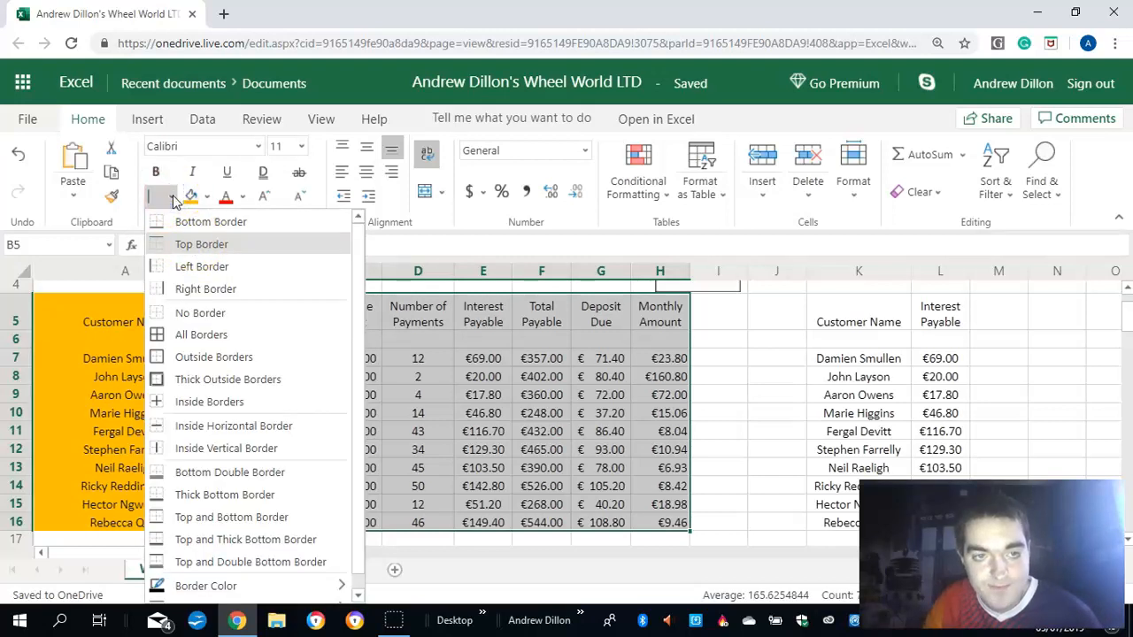
click(173, 198)
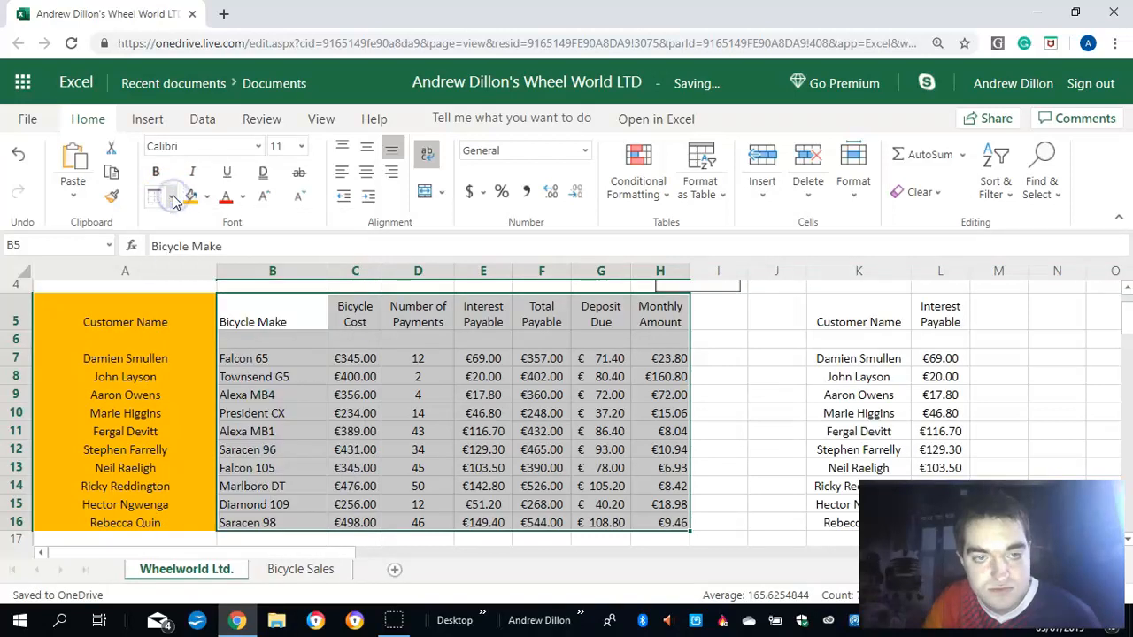
- Add a right border to the bicycle and payment data in cells B5 to H16
click(173, 198)
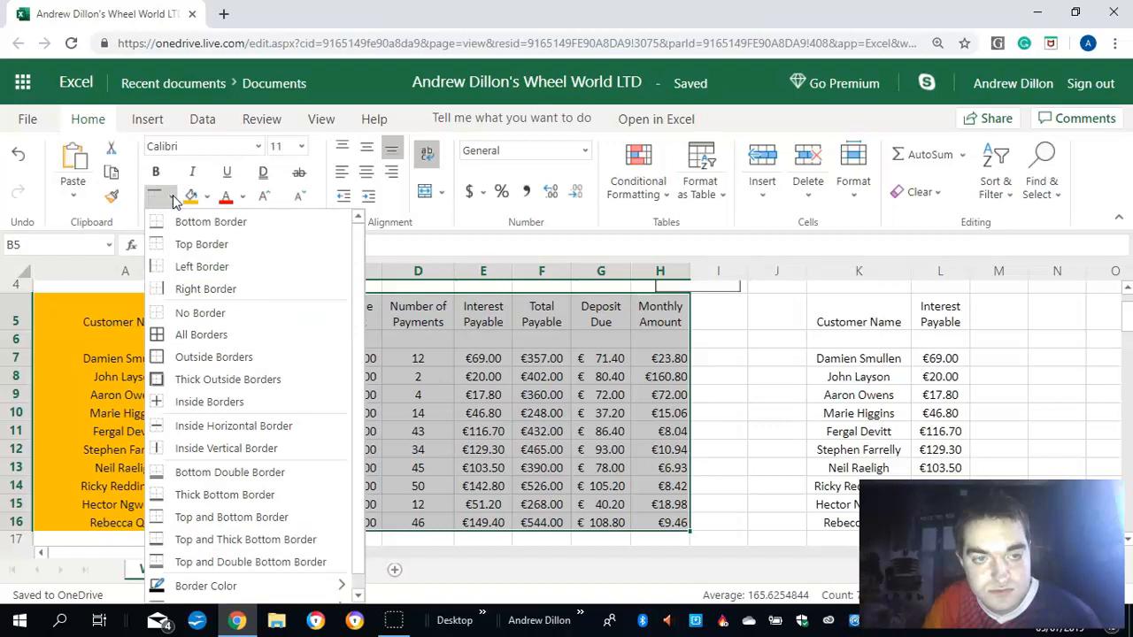
click(199, 289)
click(6, 339)
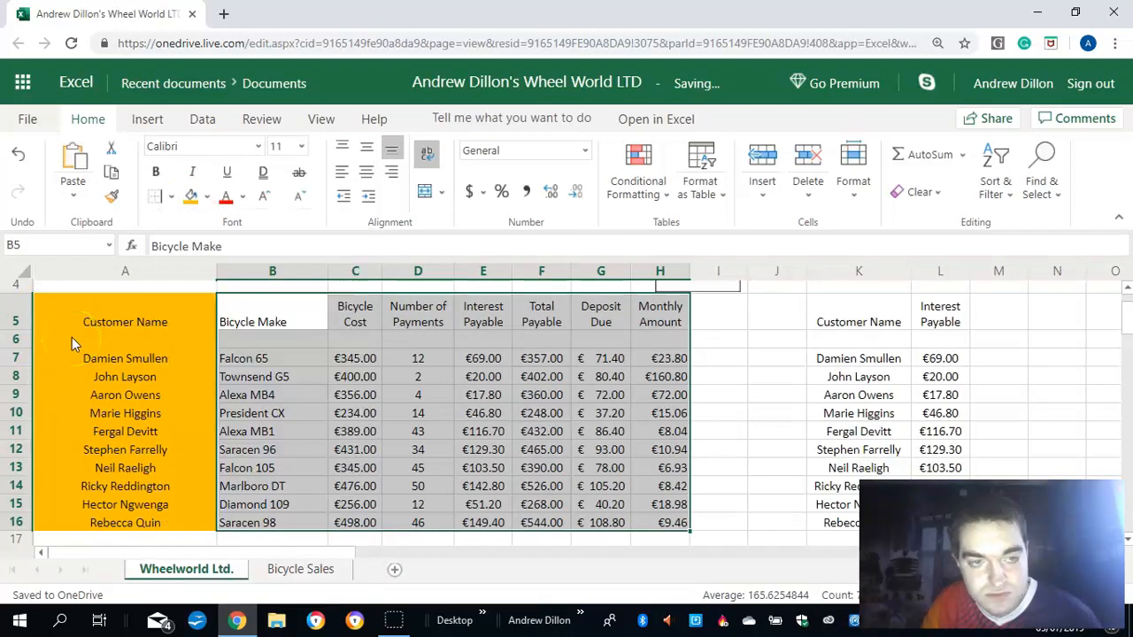
click(284, 326)
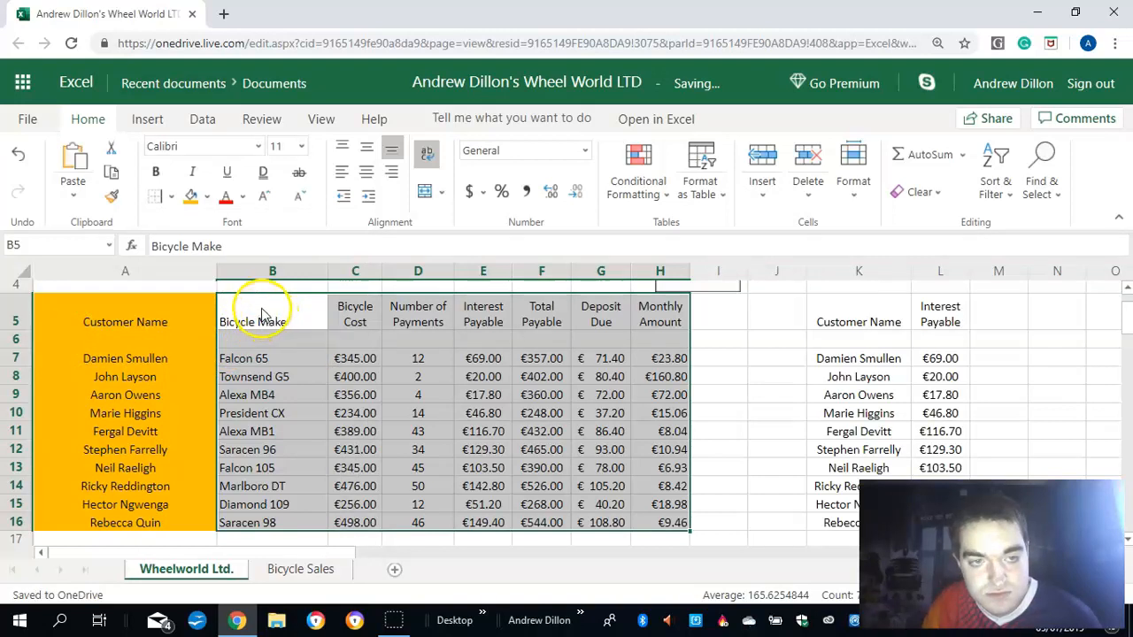
- Fill the bicycle and payment data in cells B5 to H16 with Blue, Accent 1, Lighter 40% and colour its text light gold
drag(311, 357, 311, 357)
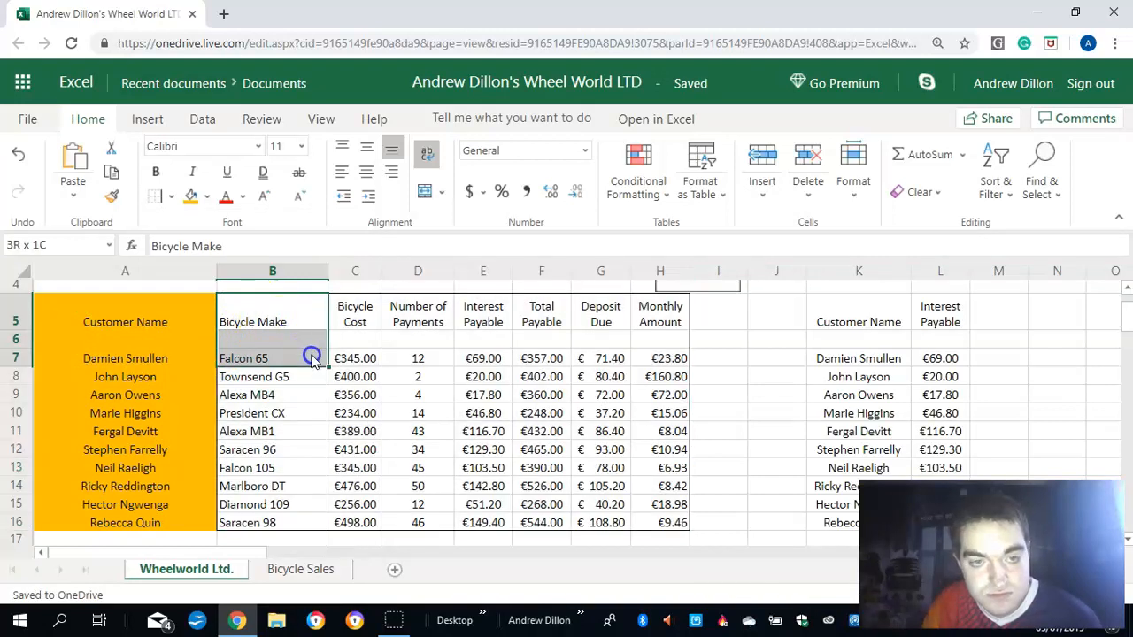
click(263, 324)
drag(373, 376, 455, 435)
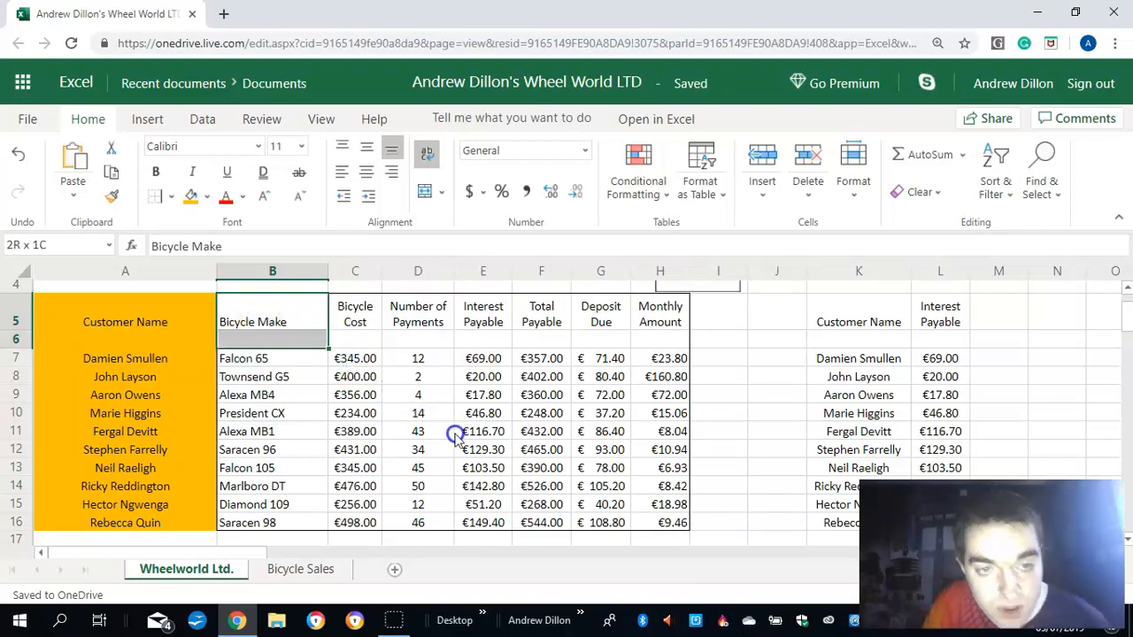
drag(575, 477, 678, 522)
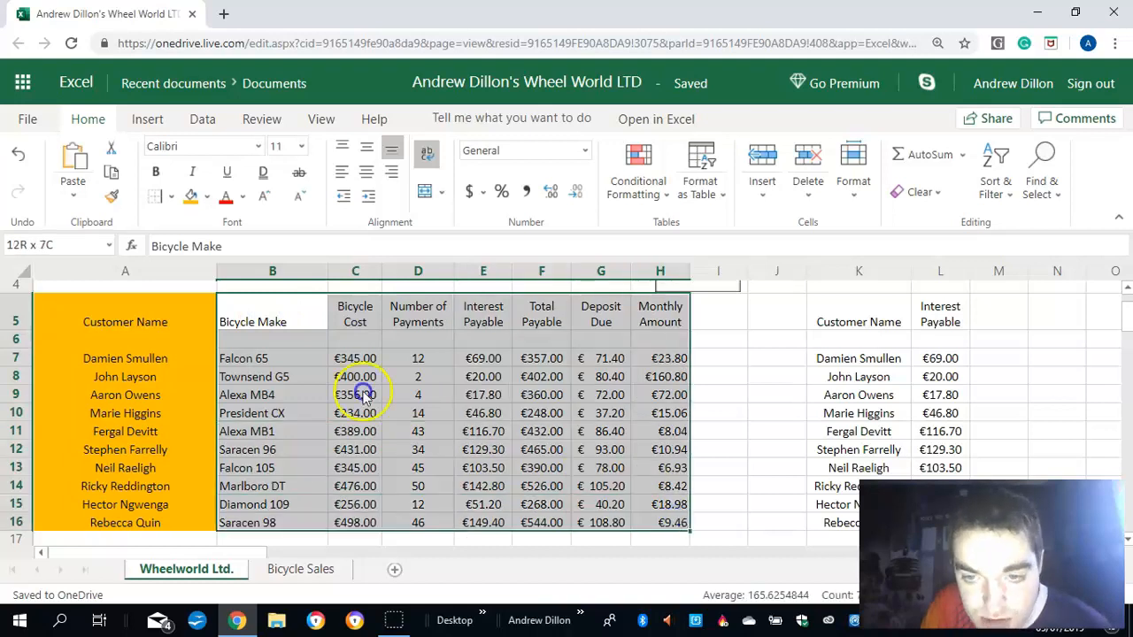
click(209, 196)
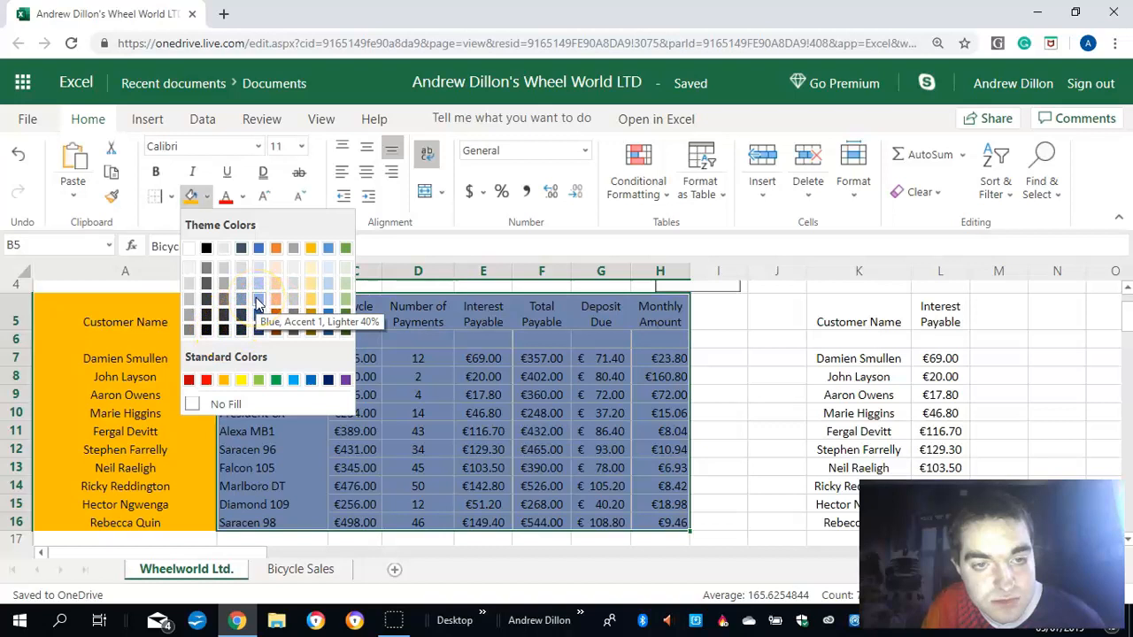
click(256, 297)
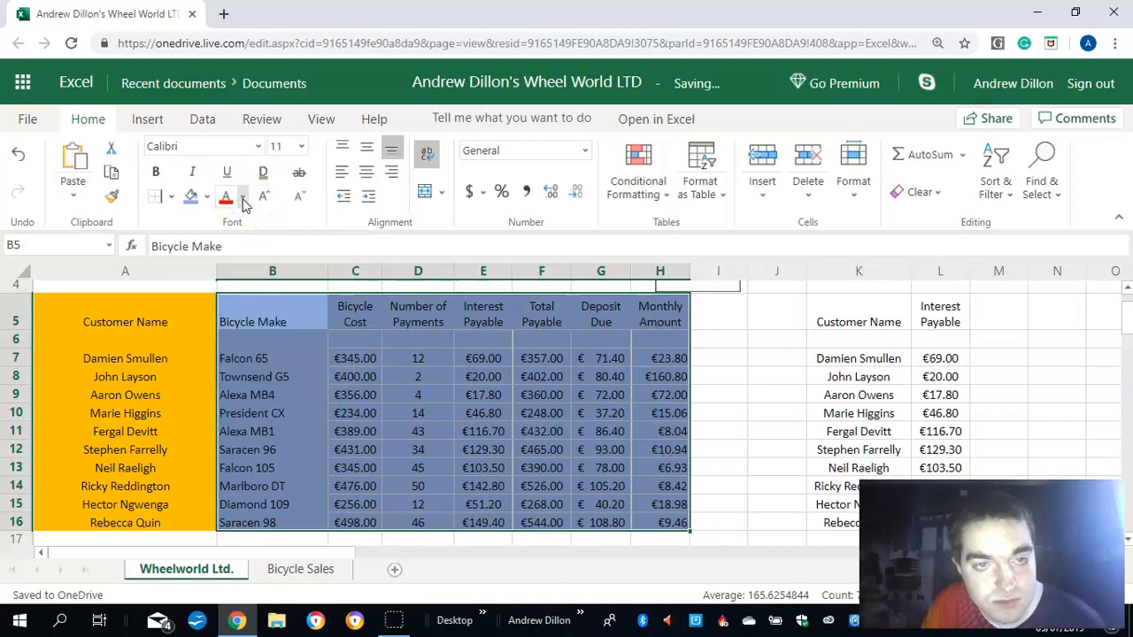
click(244, 200)
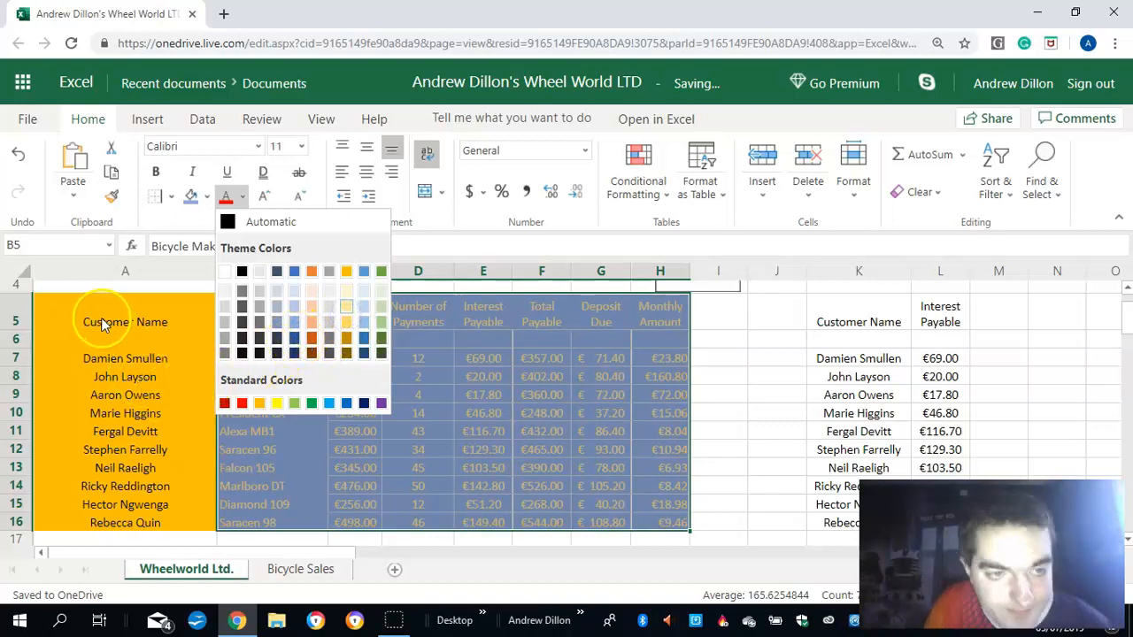
key(Escape)
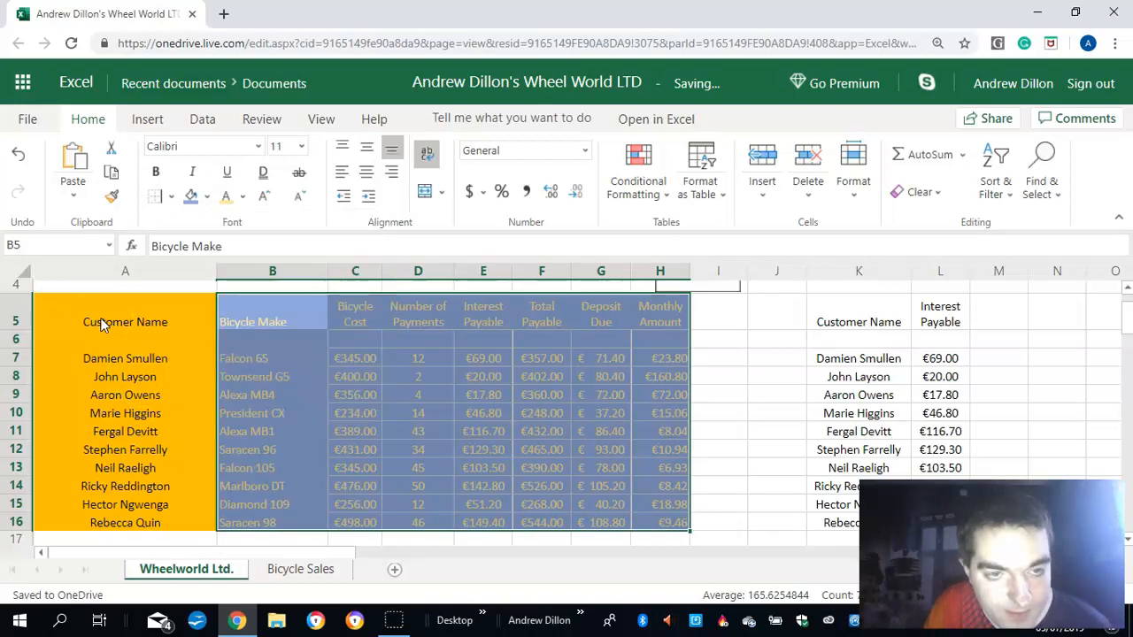
- Change the currency of the Bicycle Cost values in cells C7 to C16 to pounds (£)
click(344, 360)
click(348, 361)
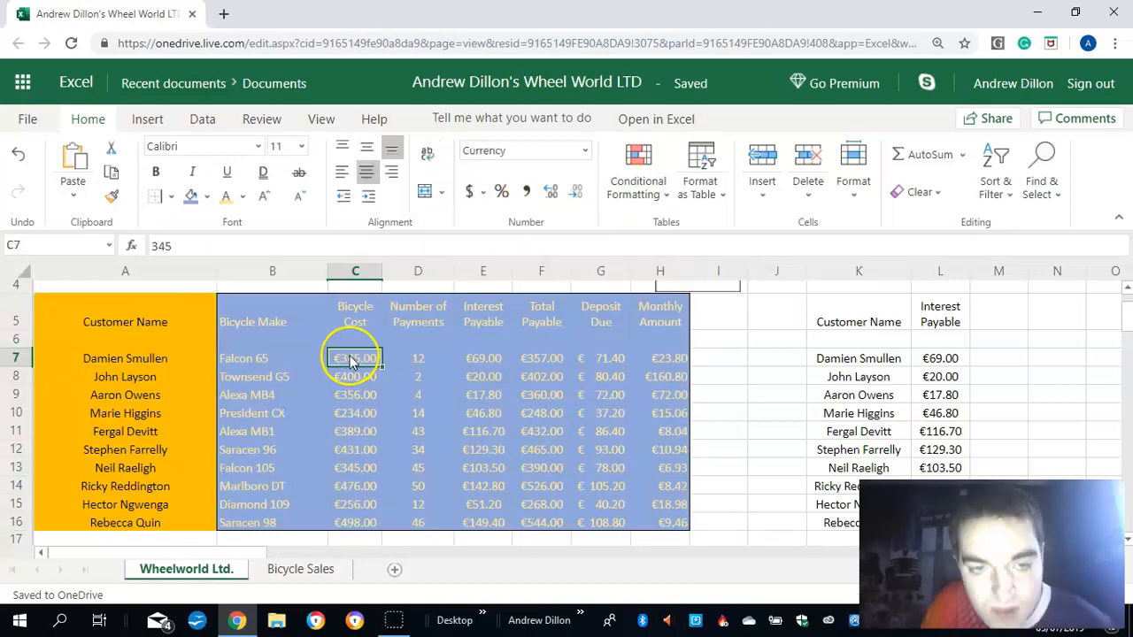
drag(352, 360, 366, 520)
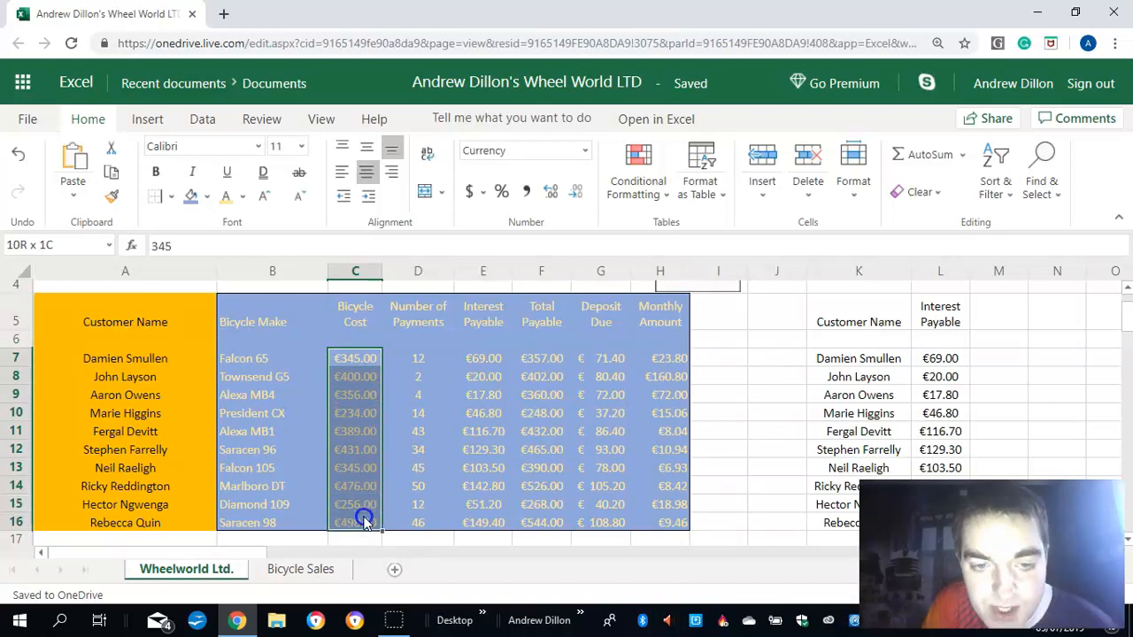
click(483, 195)
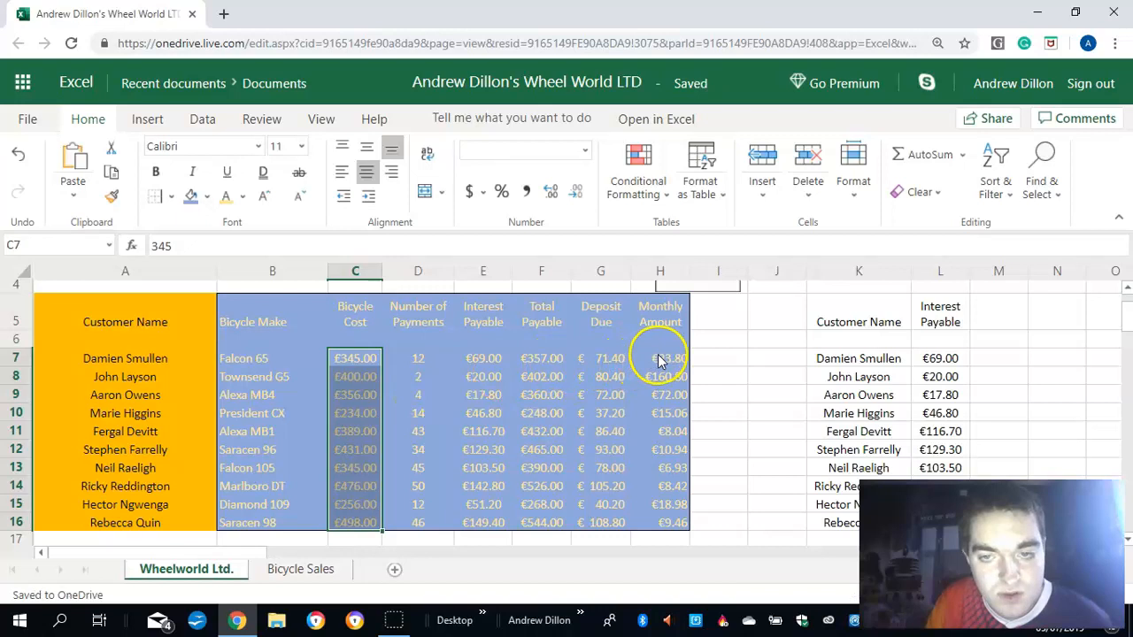
- Format the Deposit Due values in cells G7 to G16 as percentages with no decimal places
click(601, 359)
drag(601, 359, 607, 522)
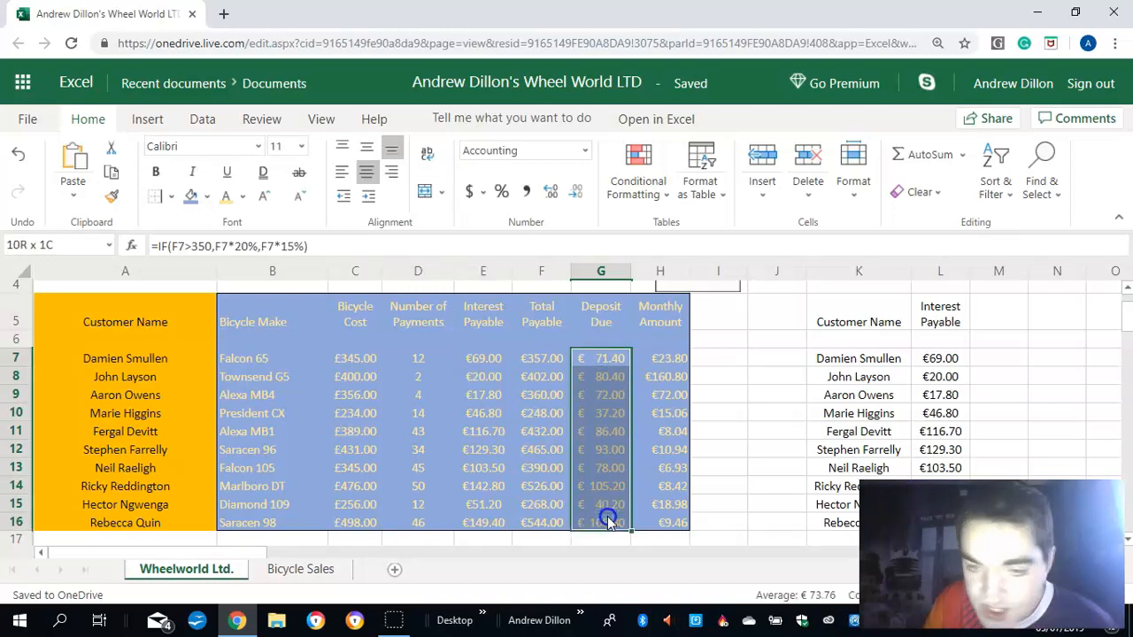
click(474, 196)
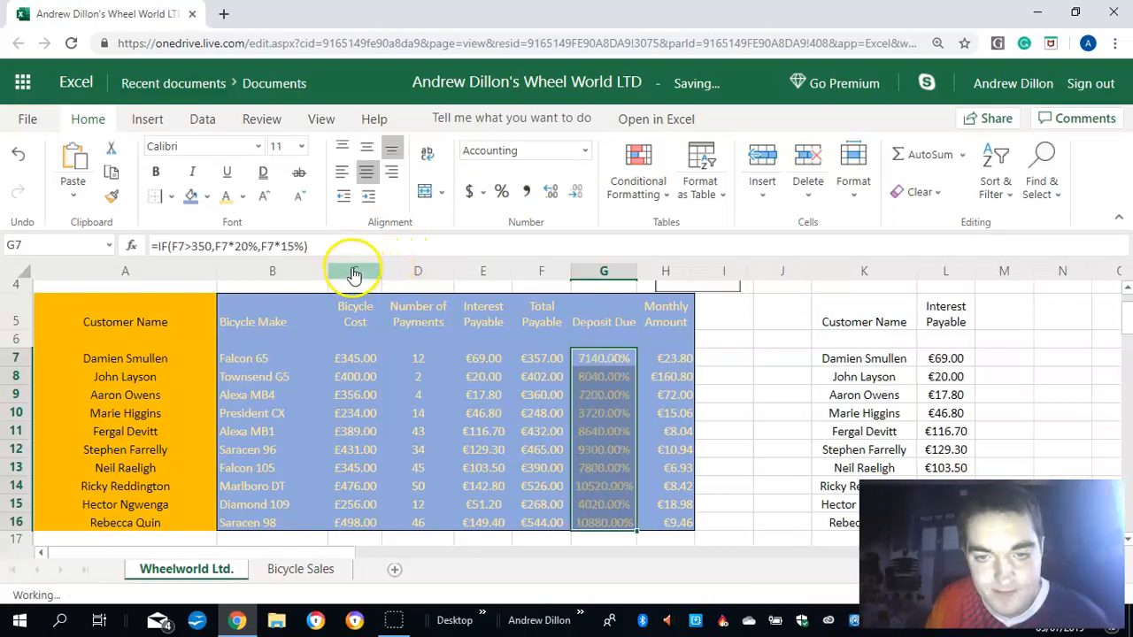
click(576, 197)
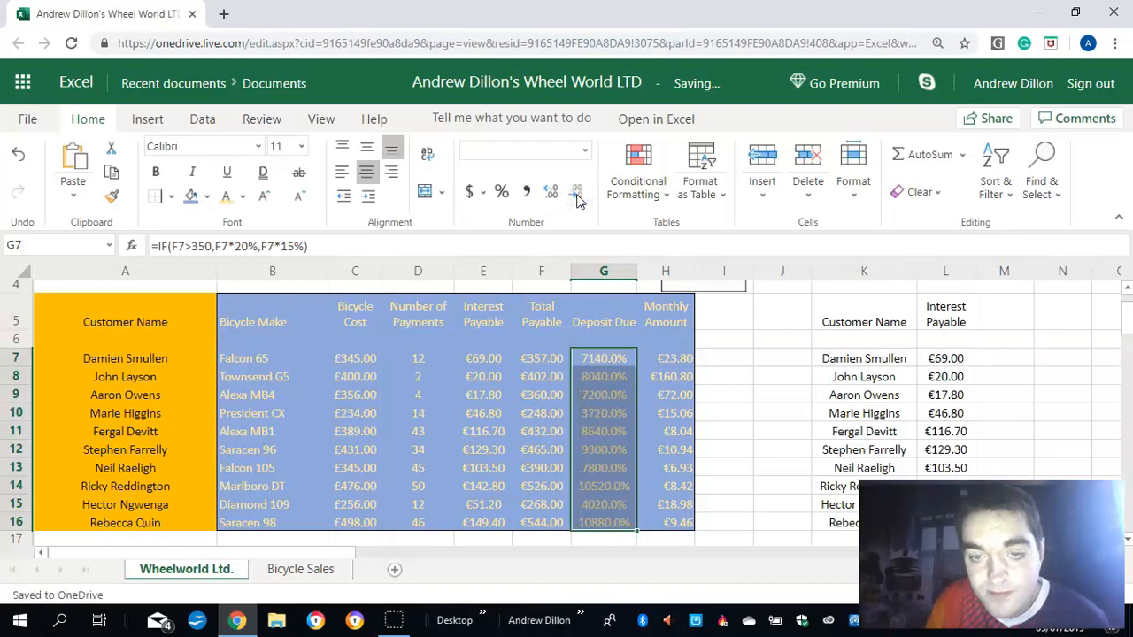
click(576, 196)
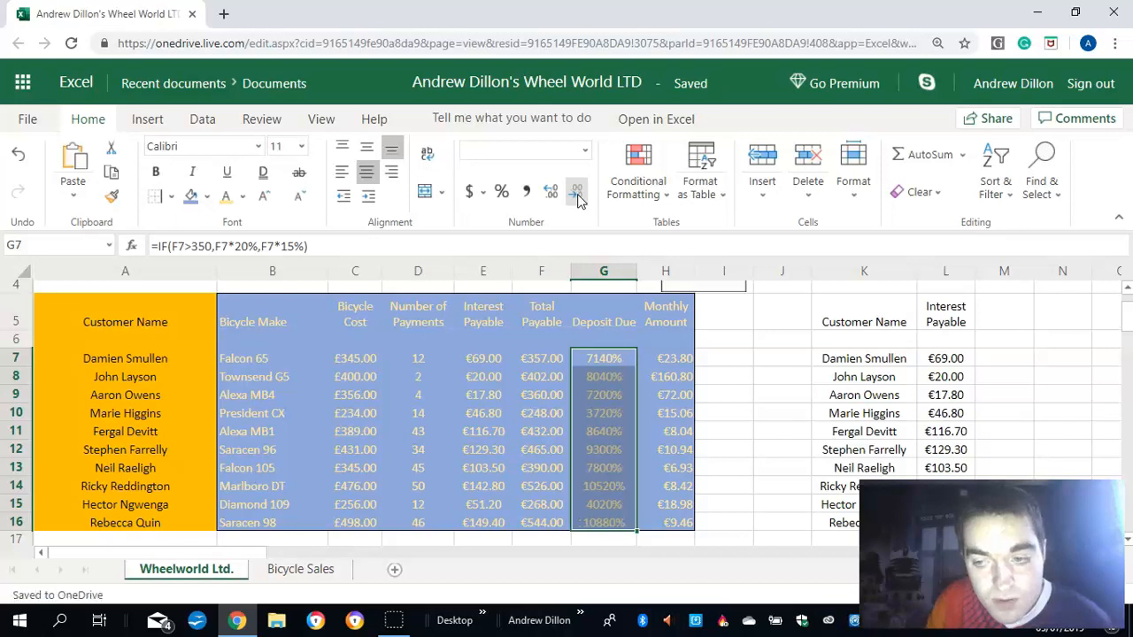
click(576, 197)
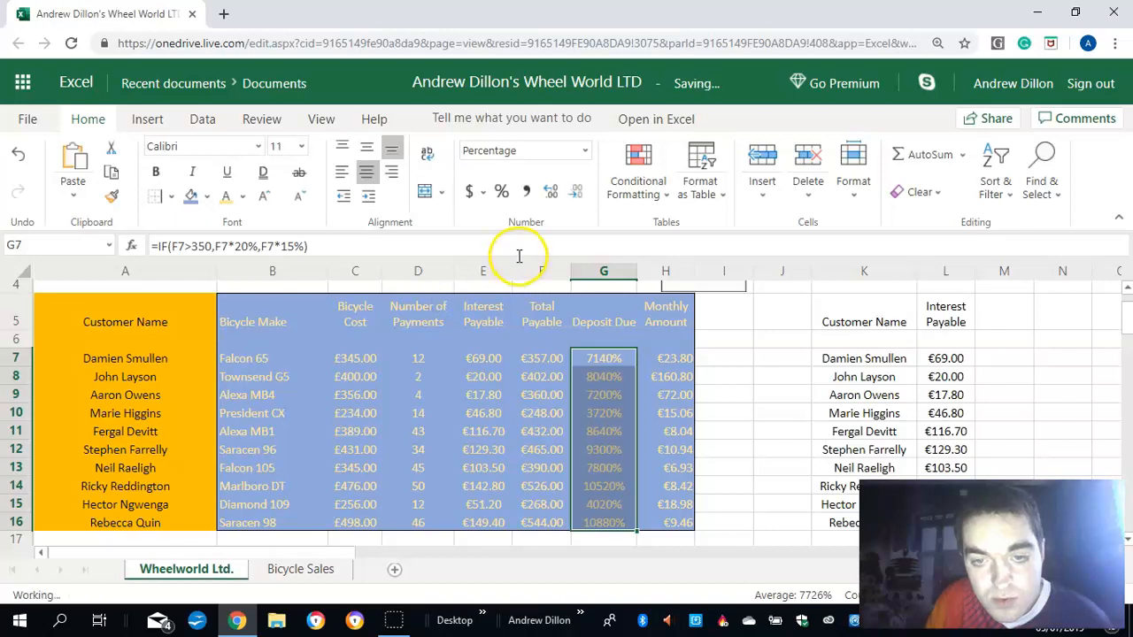
click(666, 396)
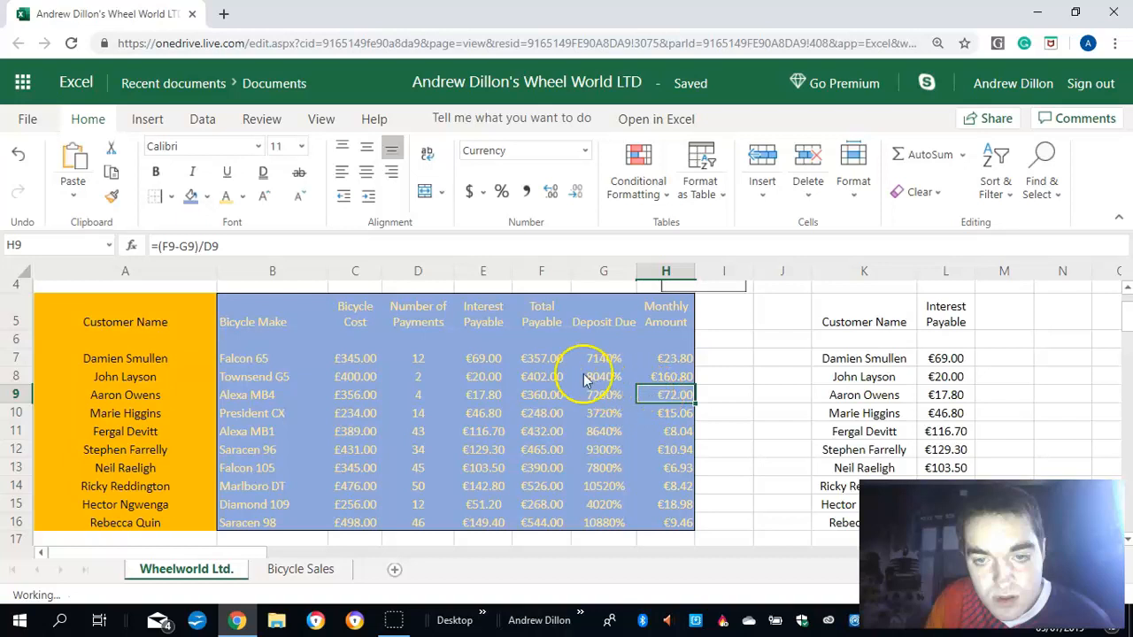